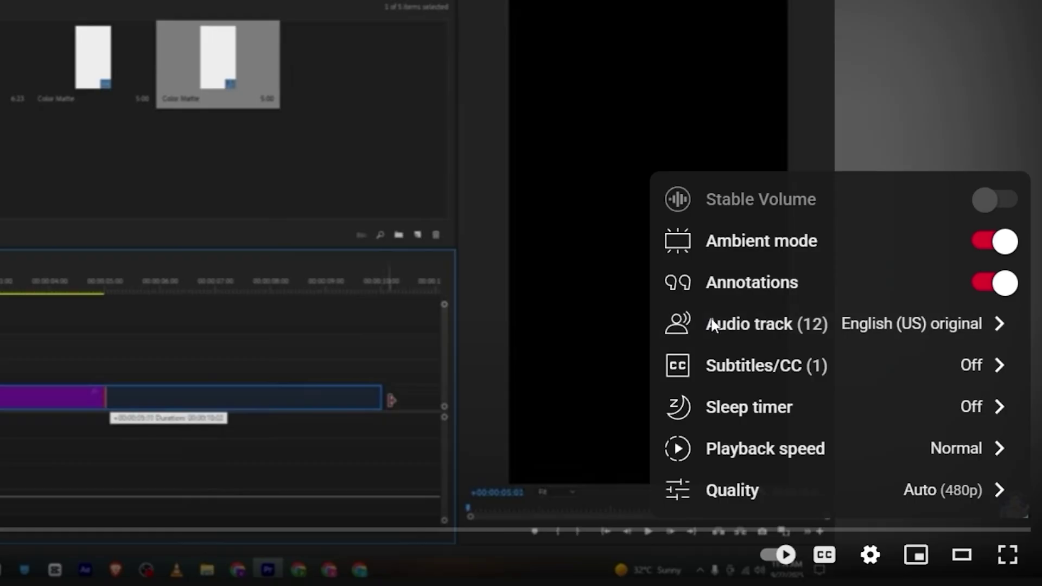
Open the video's audio track options and look through the available languages
left_click(714, 325)
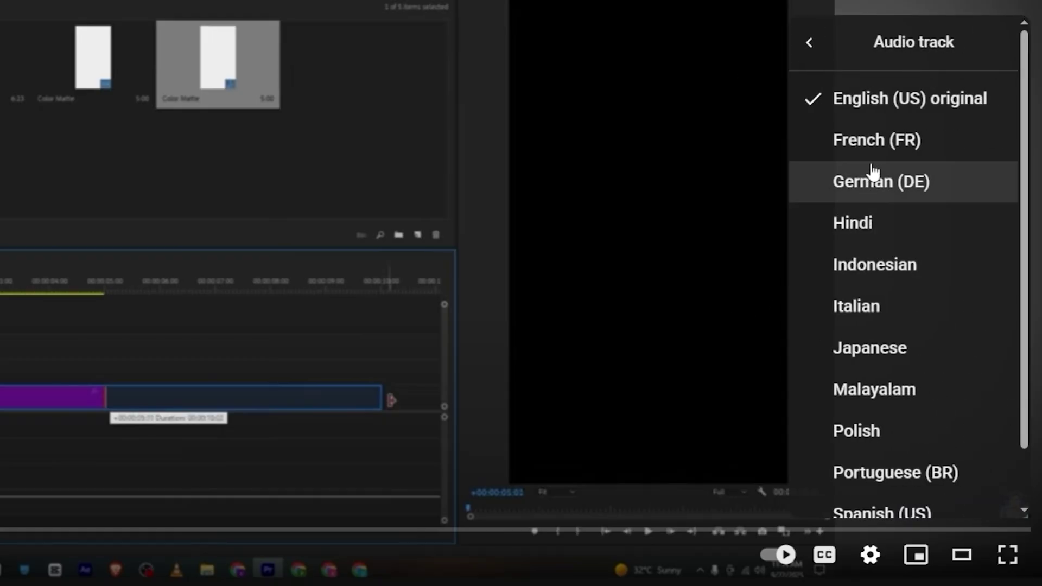
scroll(890, 174, "down", 1)
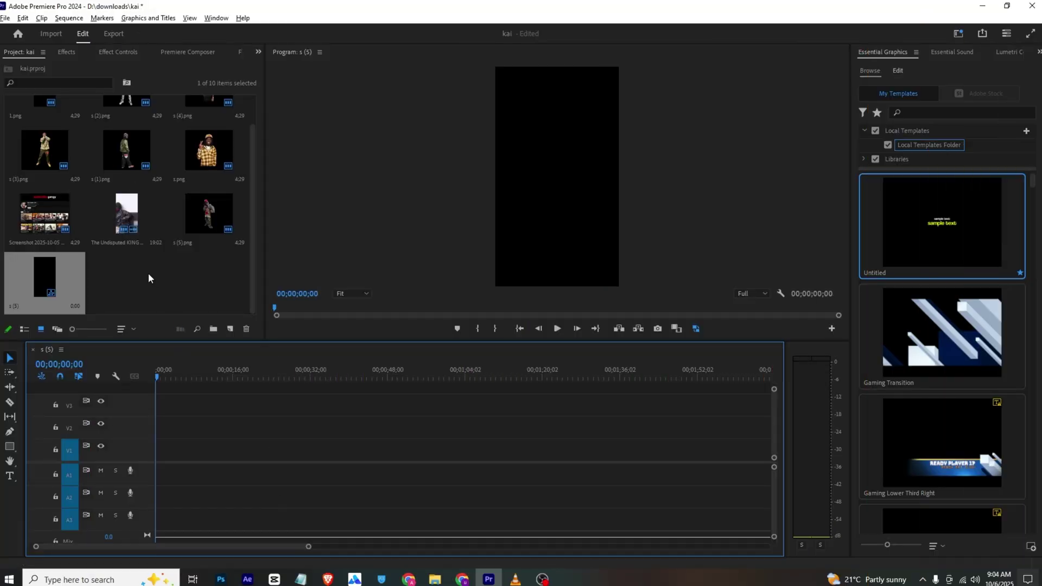
Create a 1080 × 1920 light grey (DDDDDD) color matte named bg and place it at the start of track V1
right_click(147, 272)
mouse_move(190, 320)
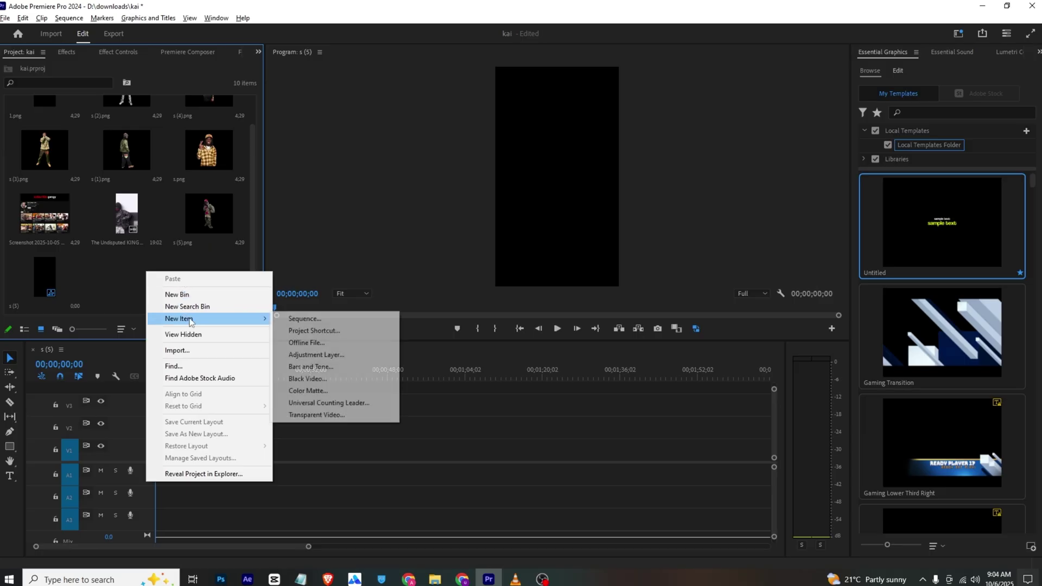
left_click(320, 391)
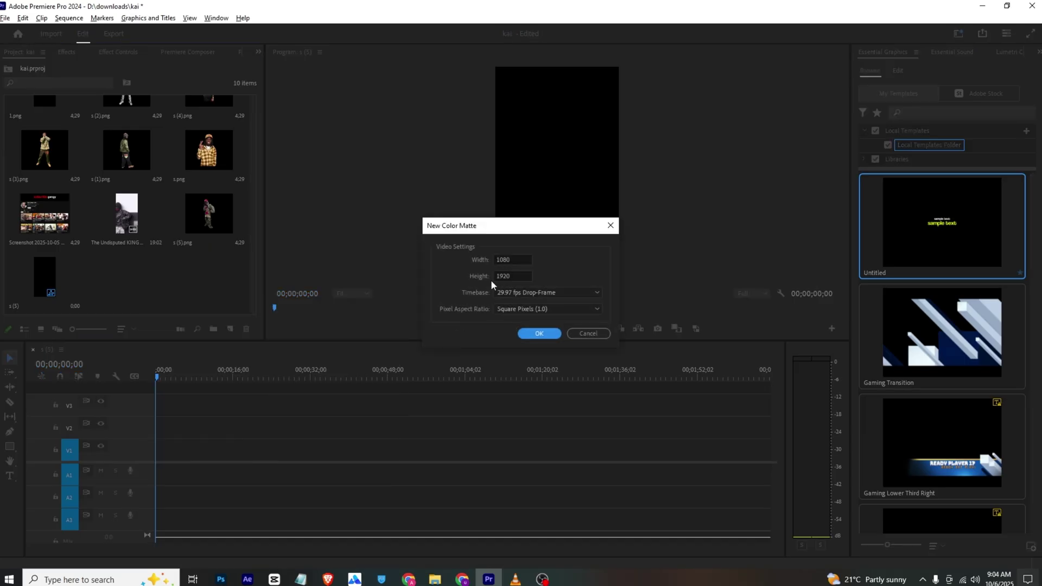
left_click(537, 332)
mouse_move(374, 335)
left_mouse_down()
mouse_move(350, 356)
mouse_move(351, 339)
left_mouse_up()
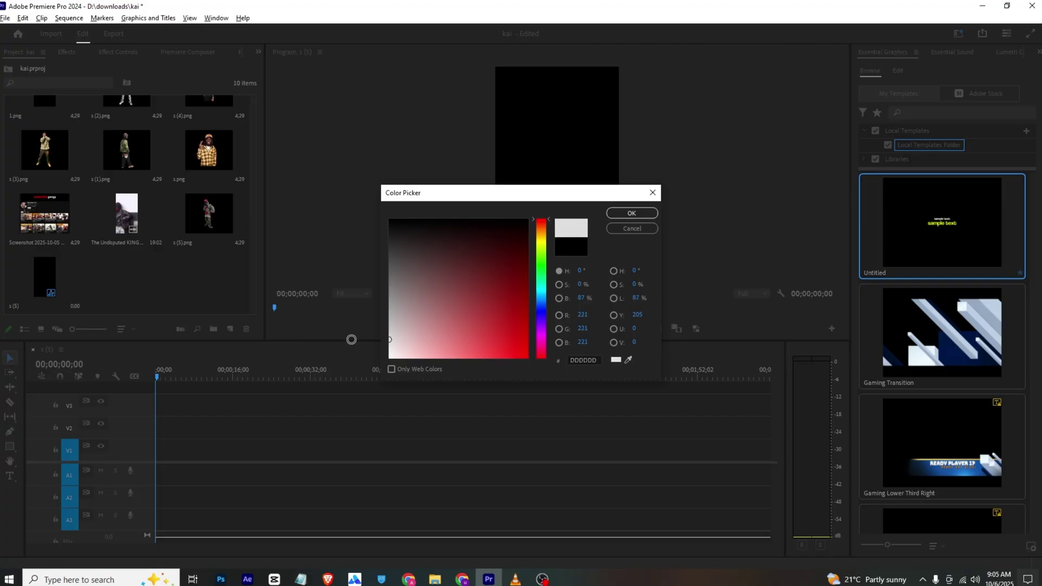
left_click(630, 215)
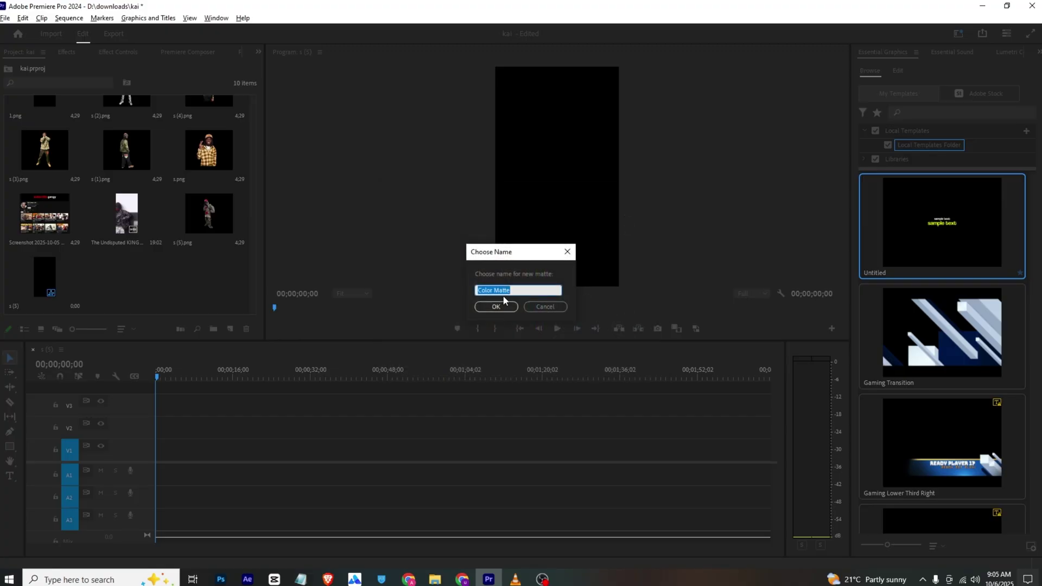
type("bg")
key("Return")
left_click_drag(126, 287, 164, 446)
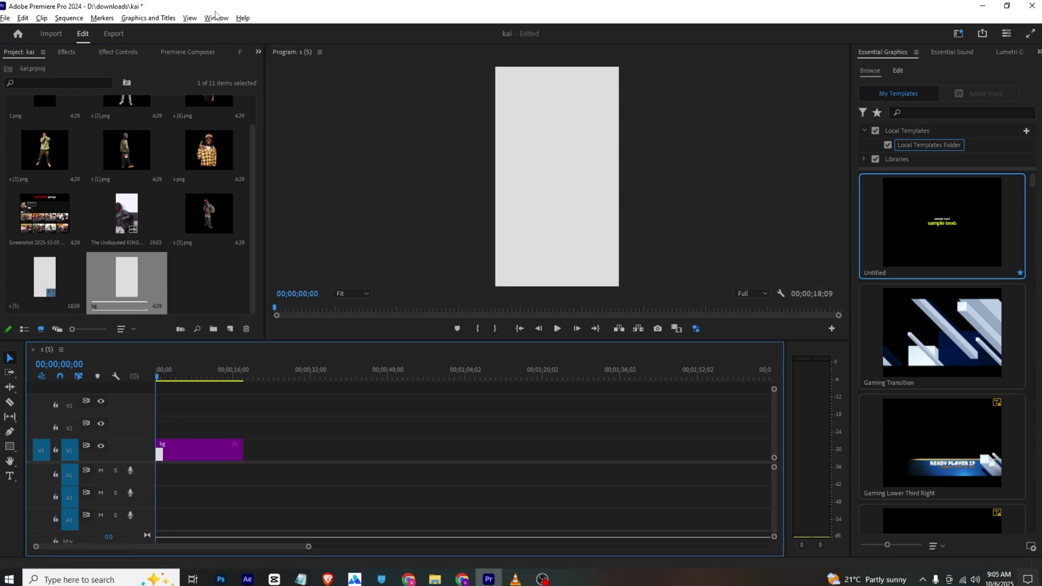
Switch the workspace layout to vertical new
left_click(216, 18)
mouse_move(244, 30)
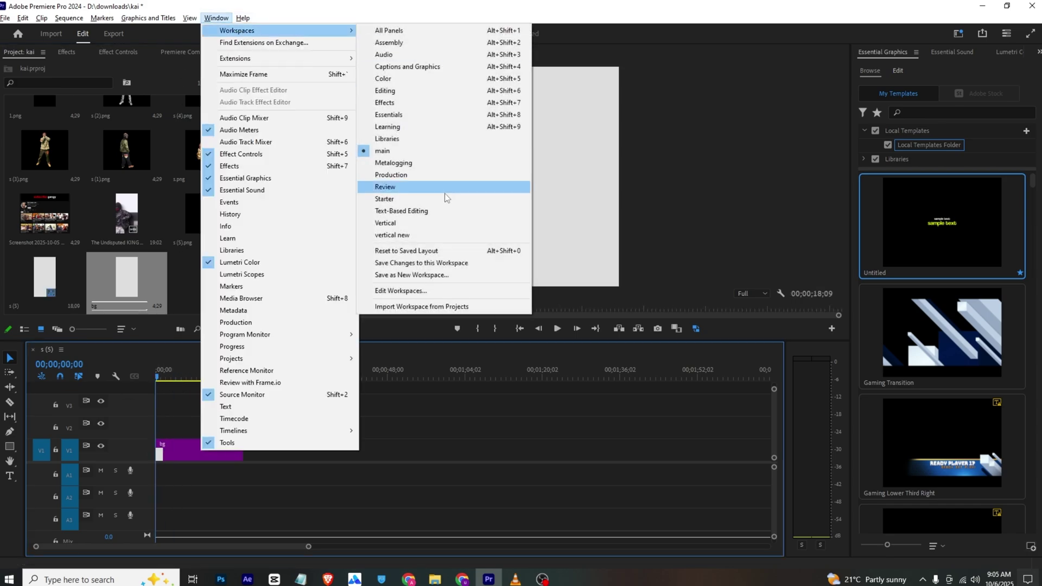
left_click(437, 235)
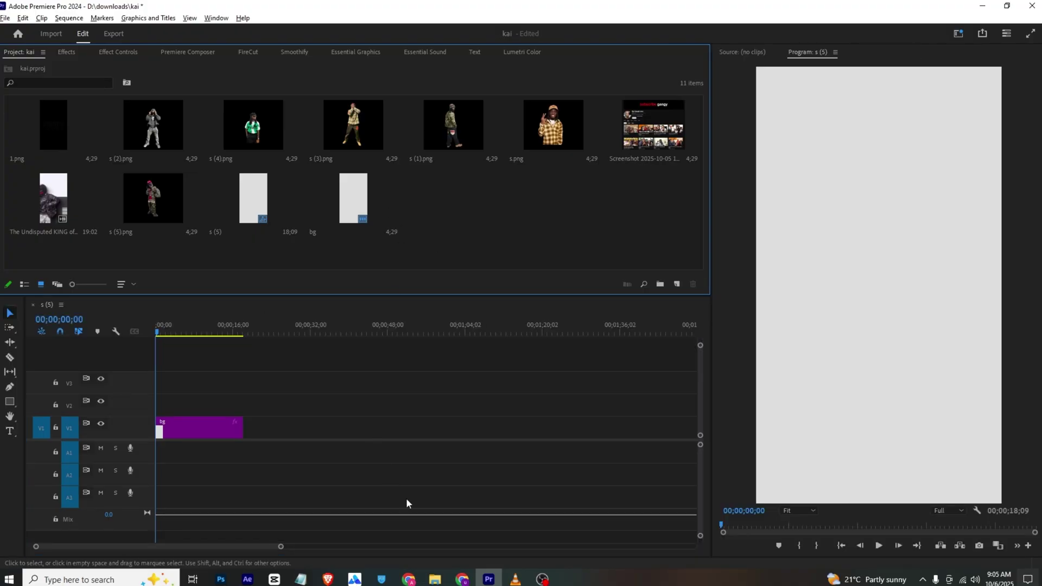
Switch to VLC and bring the reference video back to its opening frame
left_click(515, 579)
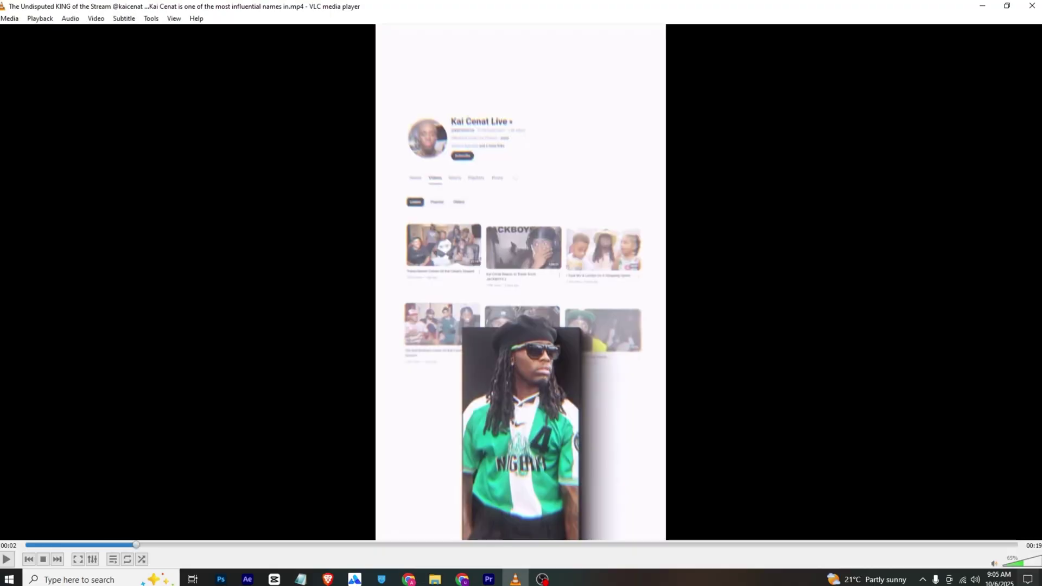
left_click(34, 546)
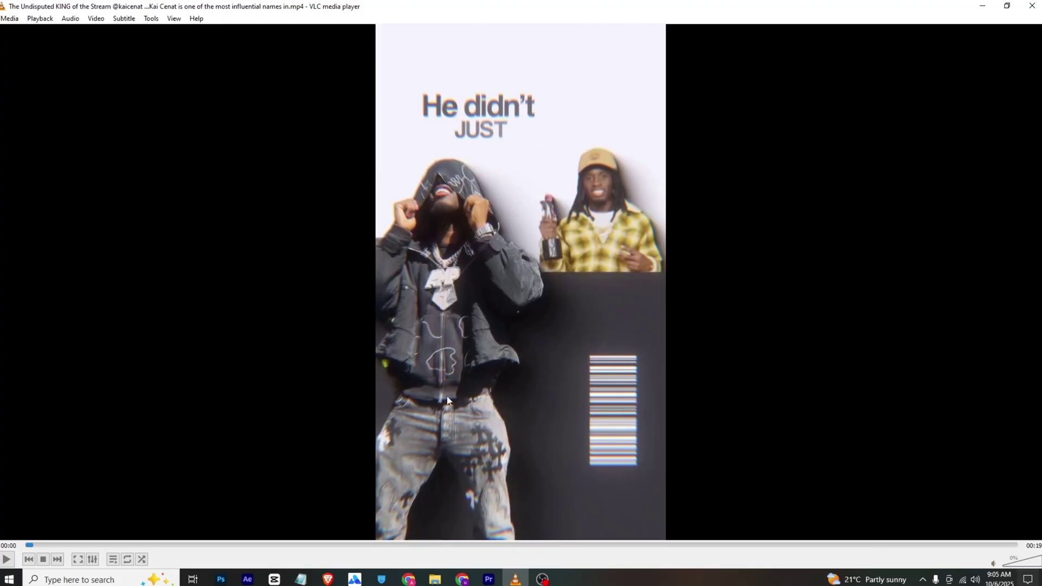
Return to Premiere Pro and extend the bg clip on V1 to about 00;00;47;24
left_click(488, 578)
left_click_drag(244, 427, 385, 428)
left_click_drag(276, 546, 185, 546)
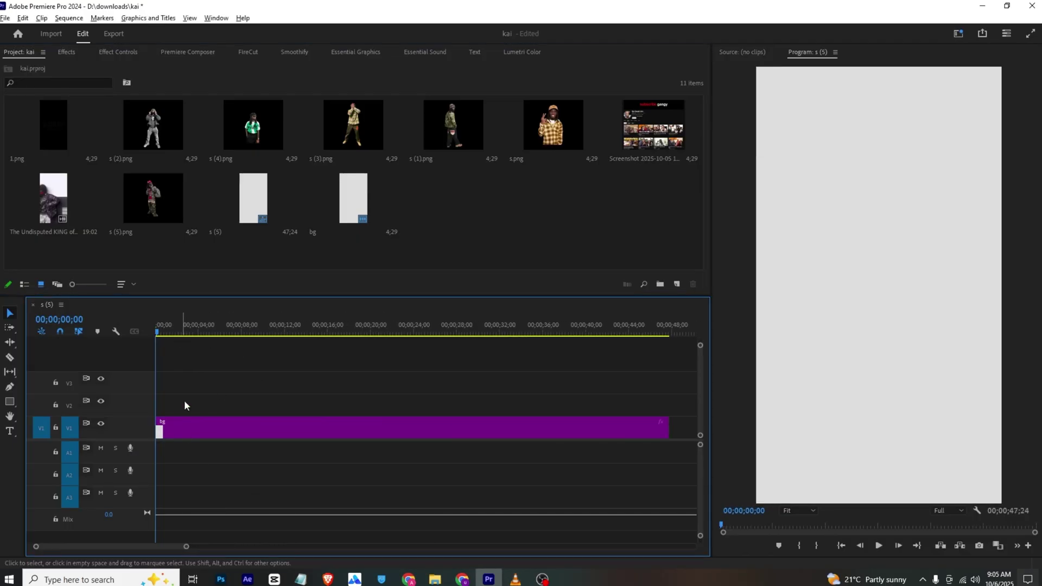
Draw a rectangle about 1244 × 1288 px over the lower part of the frame and fill it with black (000000)
left_click(11, 402)
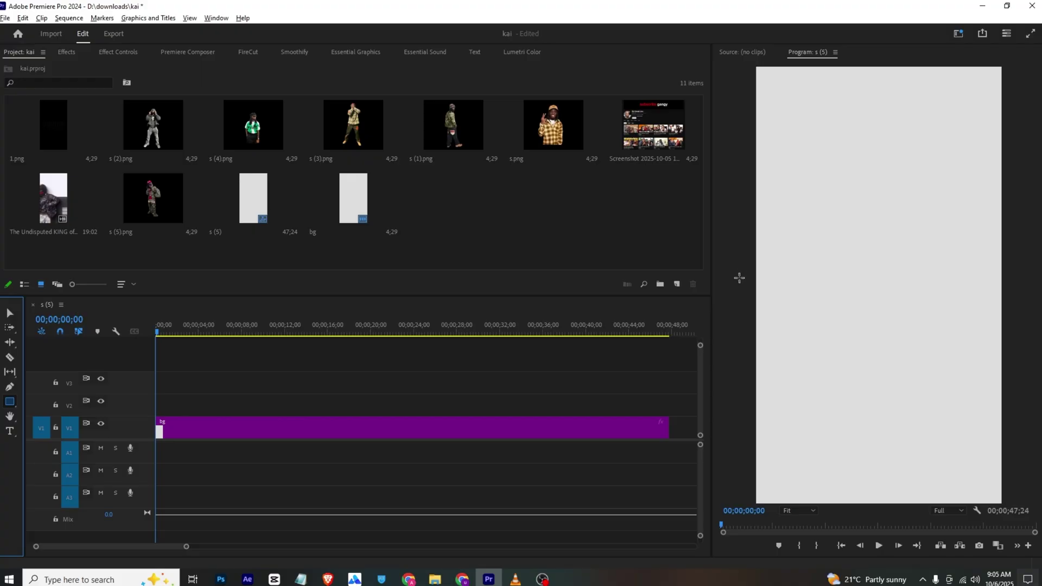
left_click_drag(735, 261, 1018, 504)
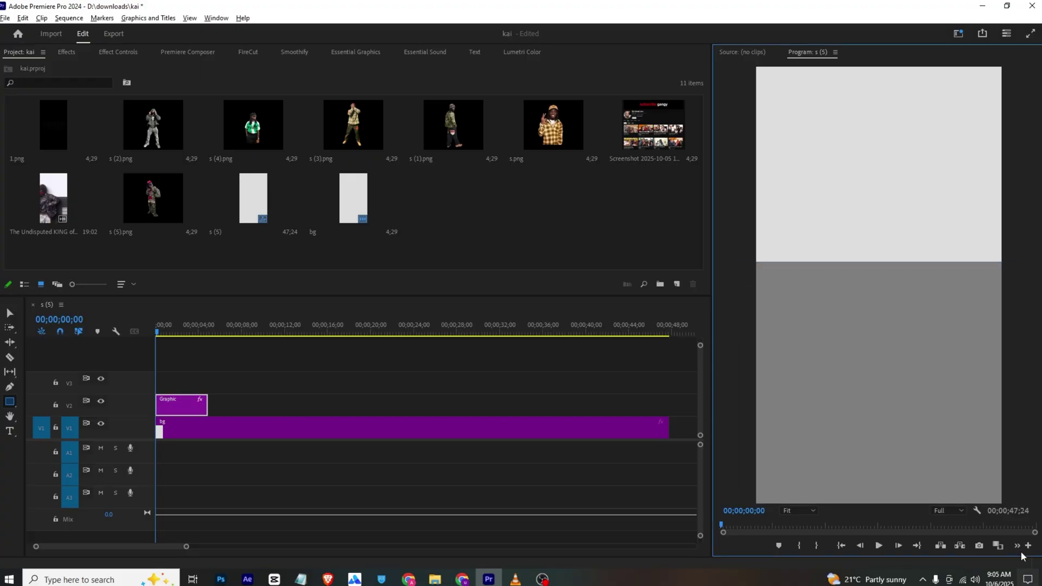
scroll(37, 218, "down", 3)
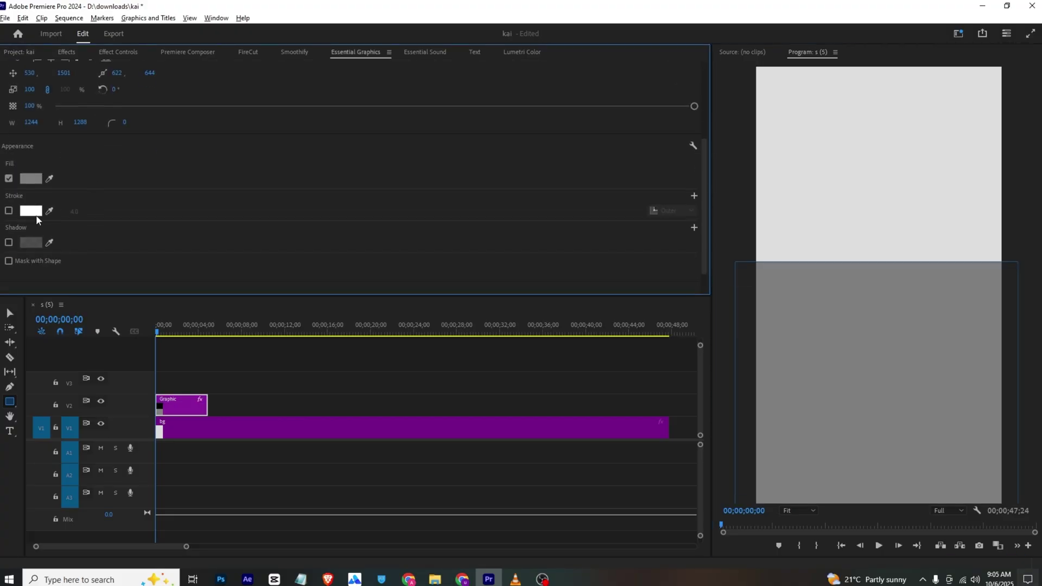
left_click(32, 178)
left_click(391, 359)
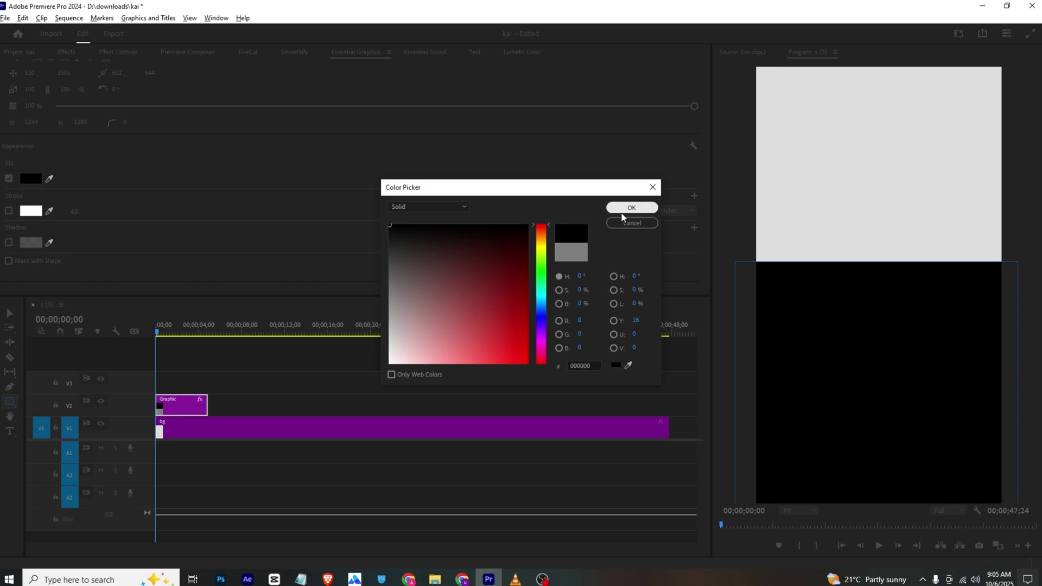
left_click(625, 211)
left_click(218, 374)
Check the reference frame in VLC, return to Premiere Pro and place the barcode image 1.png at the start of track V3
left_click(515, 580)
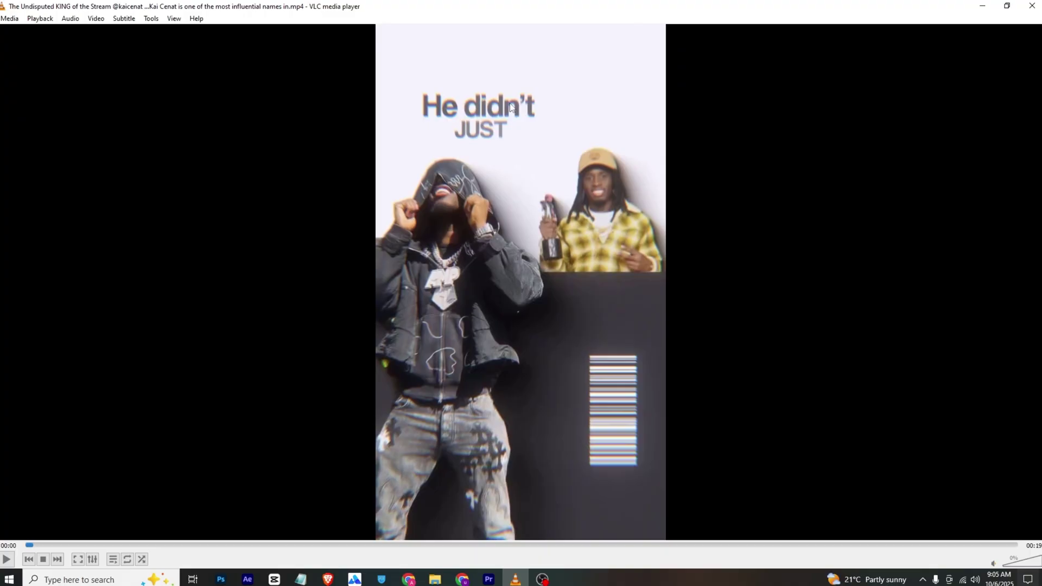
left_click(488, 578)
left_click(21, 53)
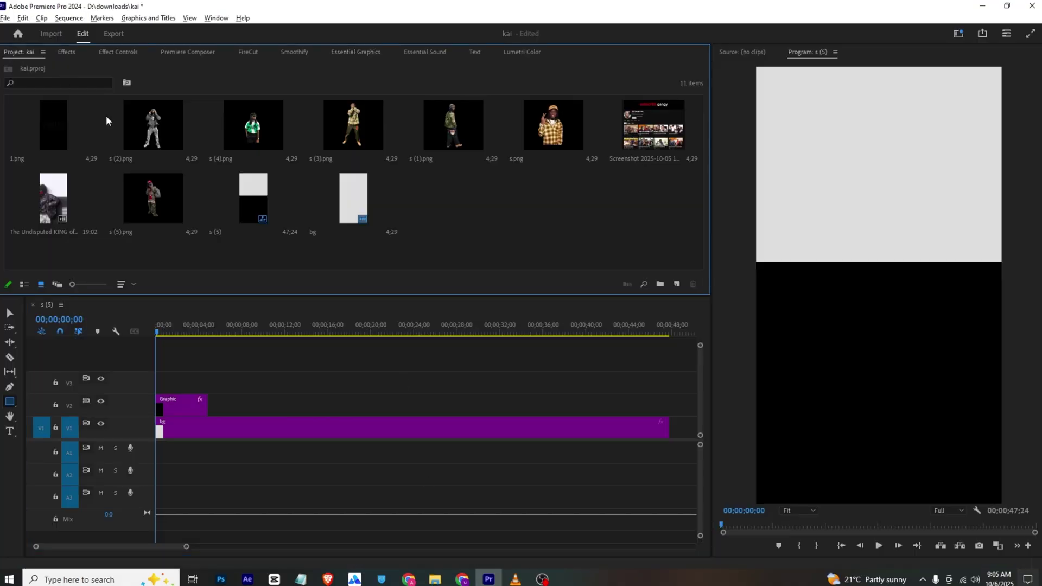
left_click_drag(53, 125, 181, 383)
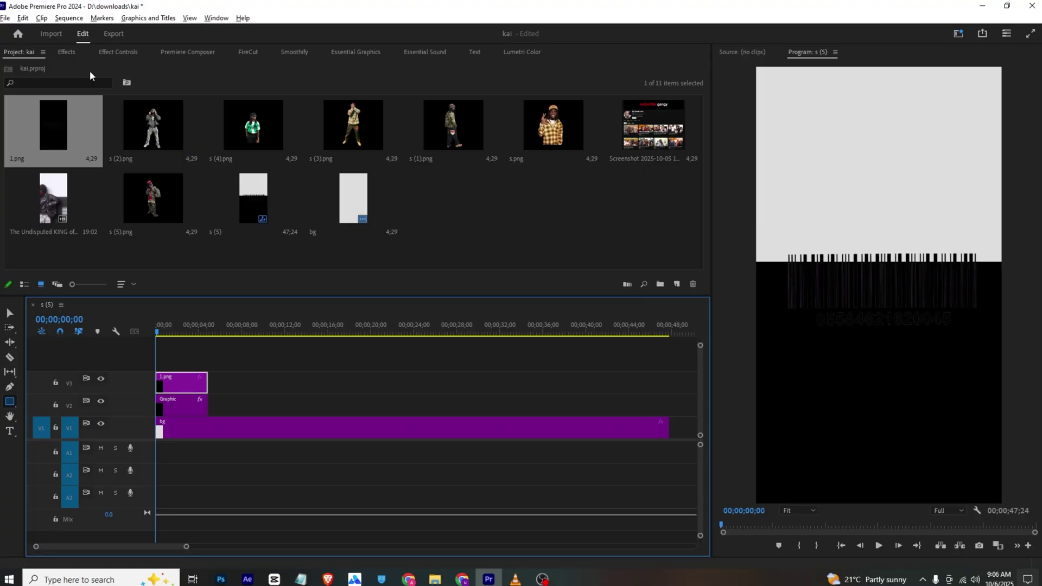
Rotate the barcode clip by 90°, scale it to 51 and position it at 869, 1362
left_click(118, 51)
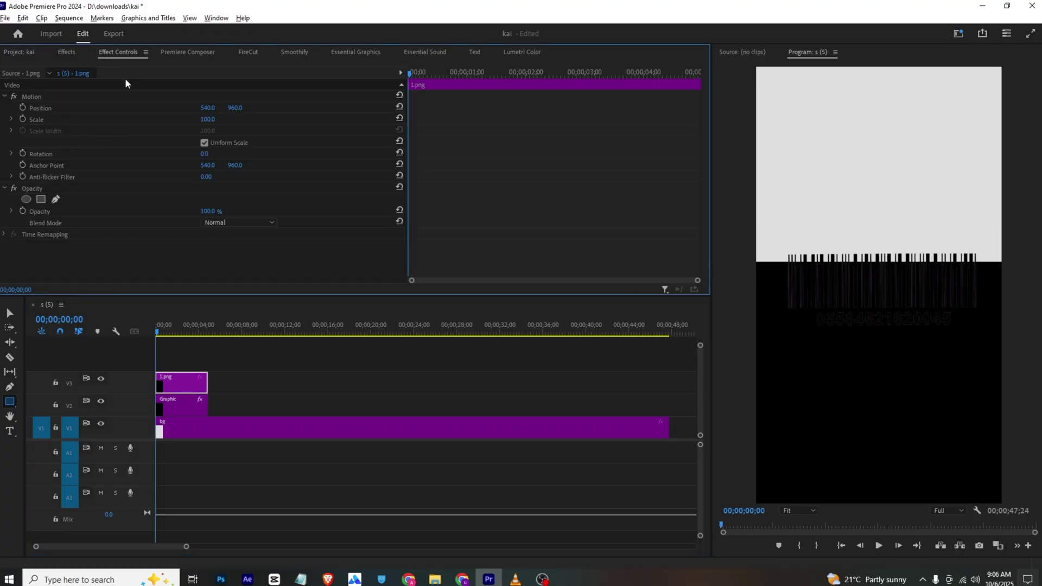
left_click(207, 153)
type("90")
key("Return")
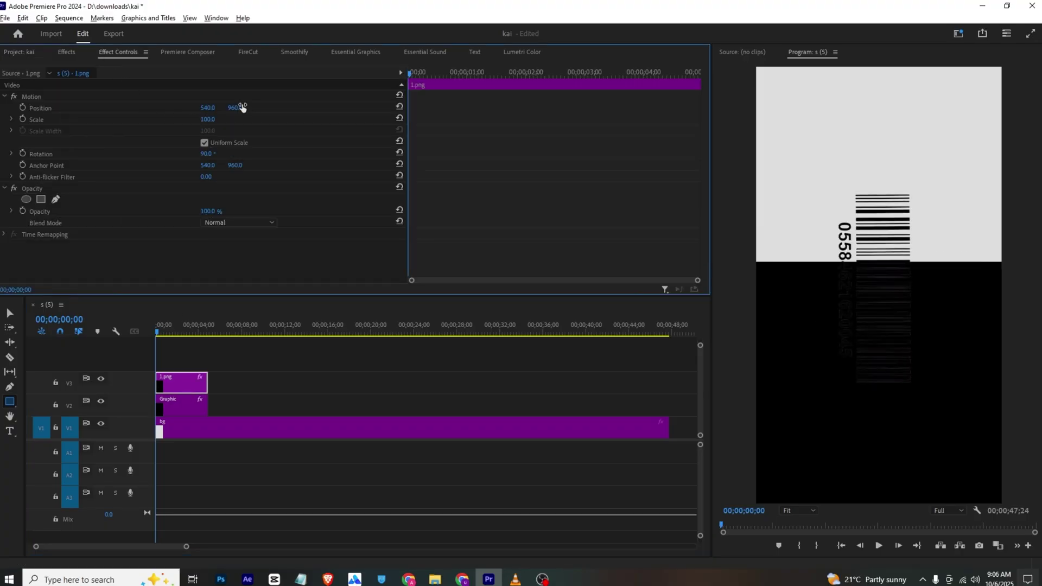
left_click_drag(242, 108, 442, 108)
left_click_drag(208, 120, 181, 119)
left_click_drag(208, 108, 315, 108)
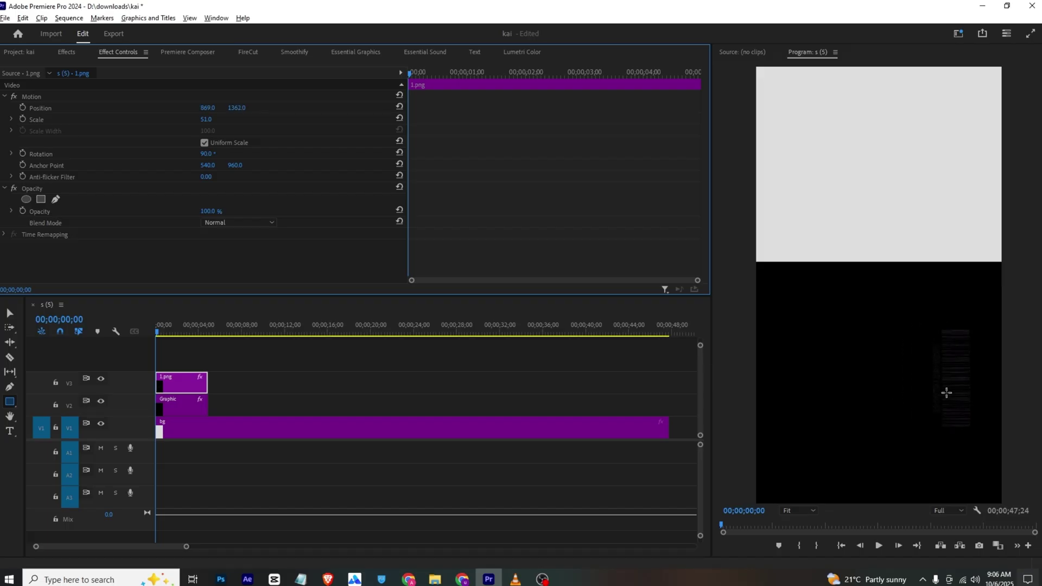
Apply the Crop effect to the barcode clip and crop about 43.8% off its bottom to hide the digits
left_click(71, 52)
left_click(66, 66)
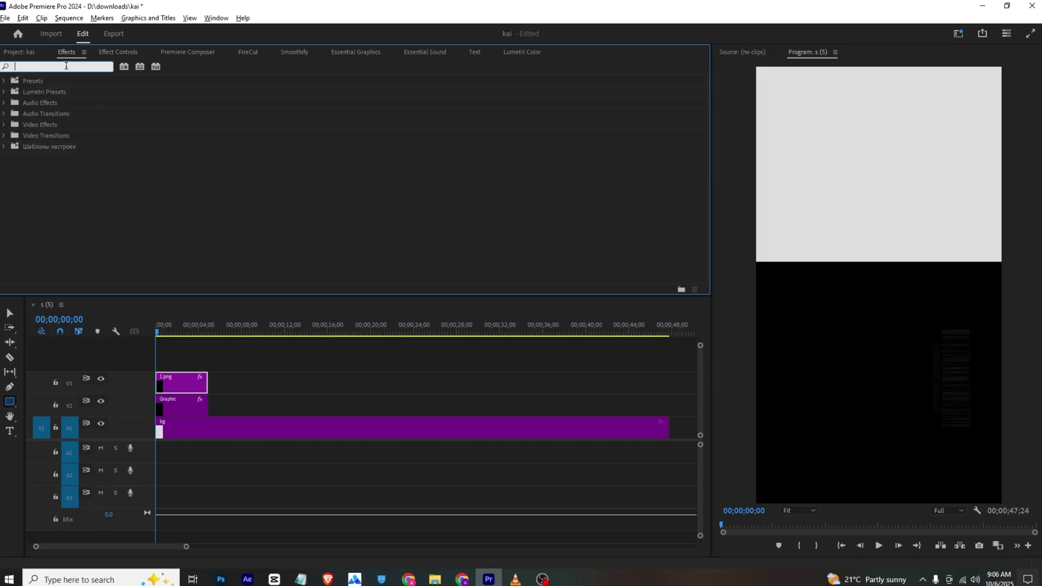
type("crop")
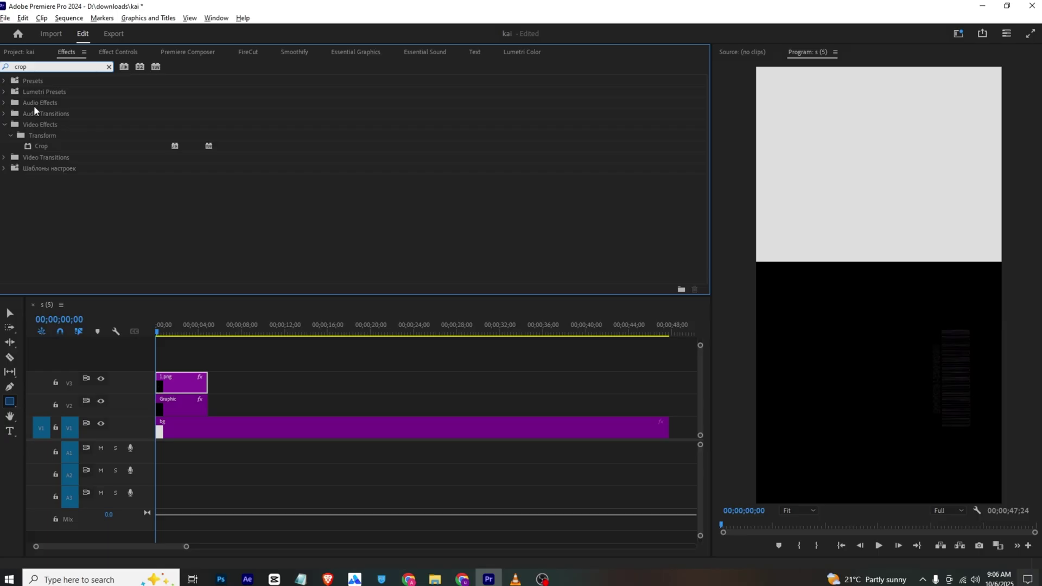
left_click_drag(41, 146, 191, 384)
left_click(120, 53)
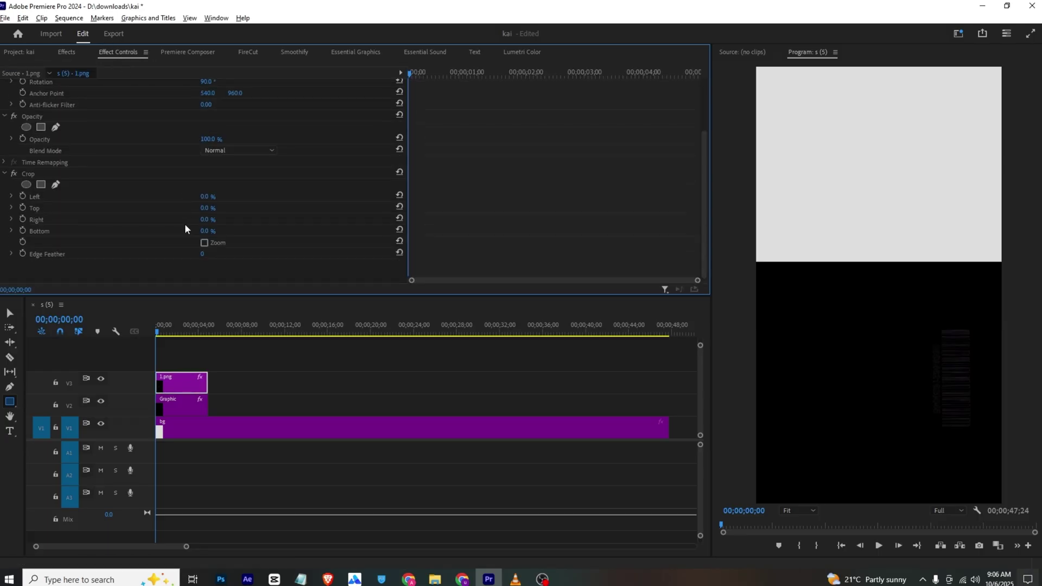
left_click(23, 174)
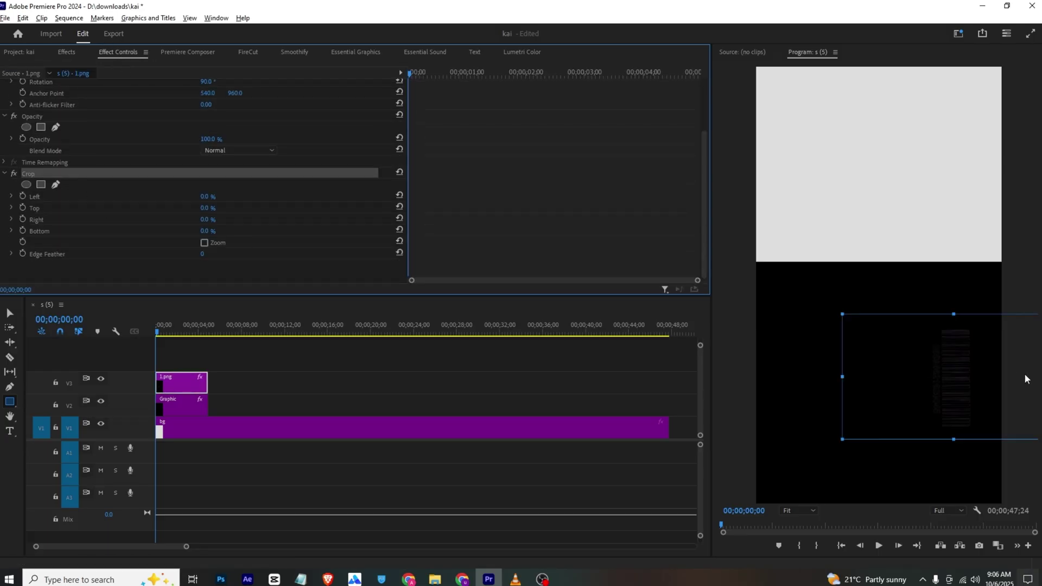
left_click_drag(855, 383, 916, 381)
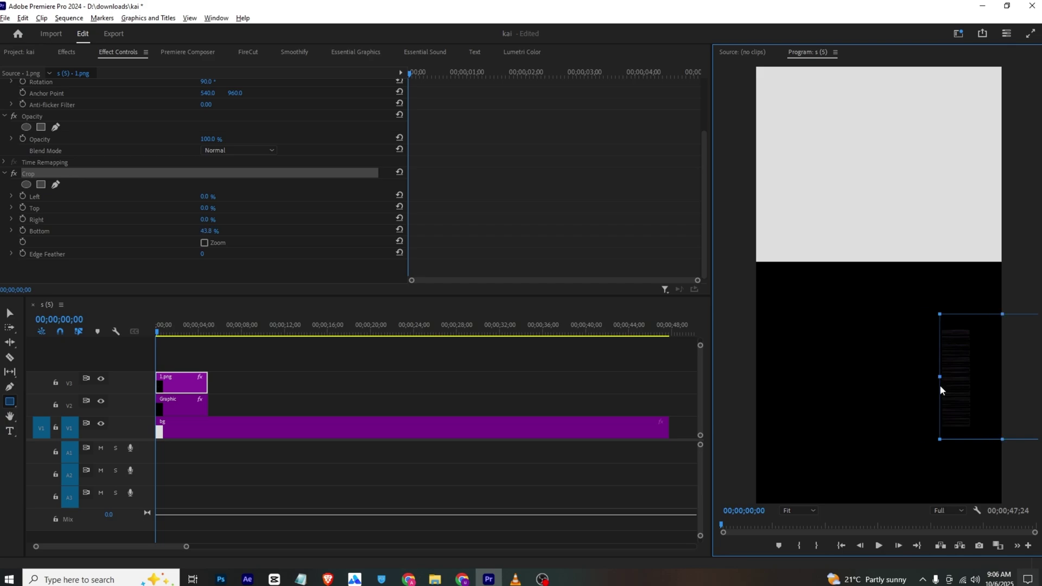
left_click(216, 364)
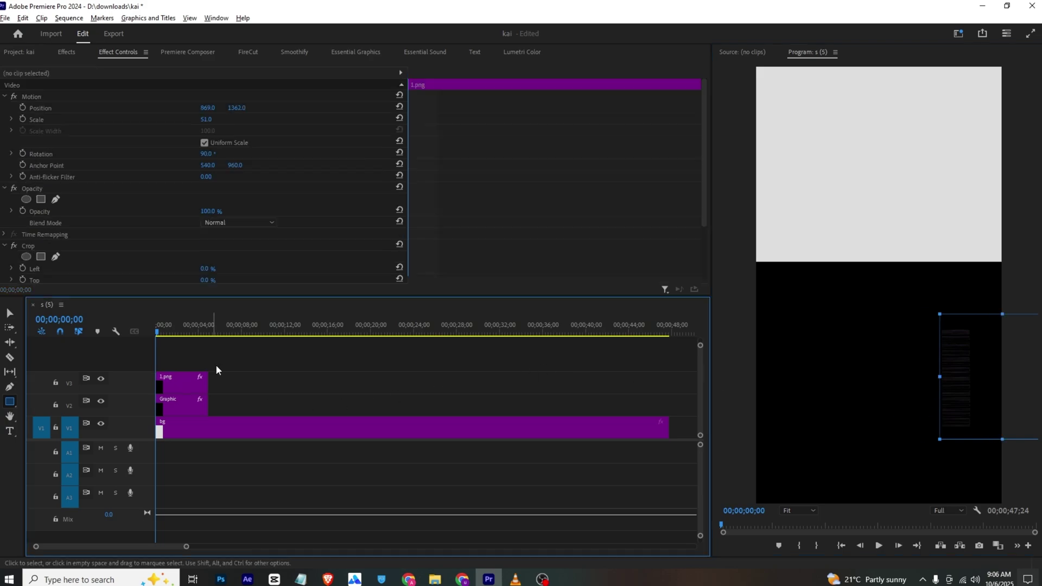
Apply the Tint effect to the barcode clip and map black to white (FFFFFF)
left_click(193, 384)
left_click(66, 52)
left_click(79, 64)
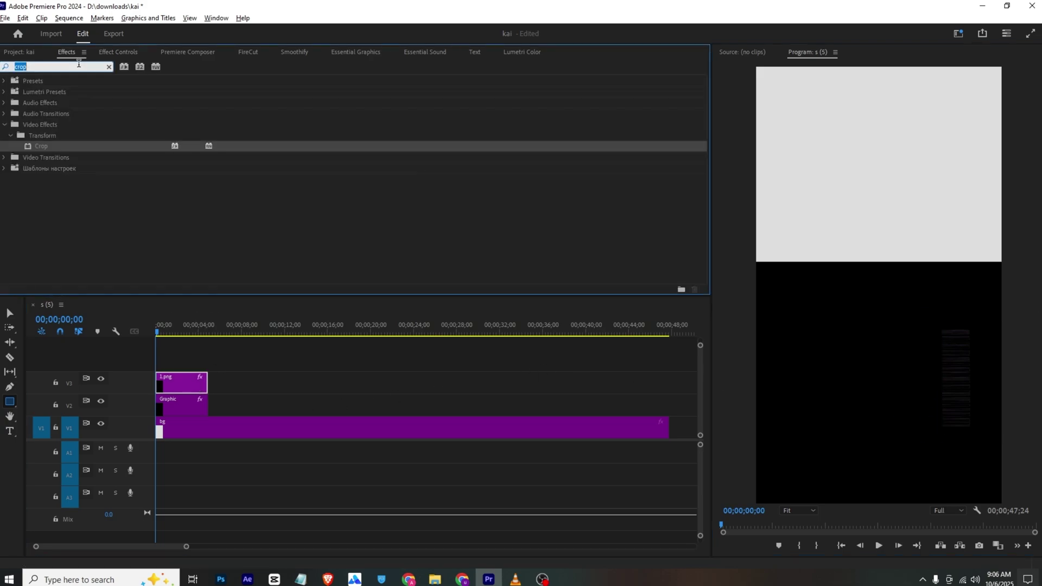
type("tint")
left_click_drag(105, 145, 176, 384)
left_click(127, 57)
scroll(163, 228, "down", 3)
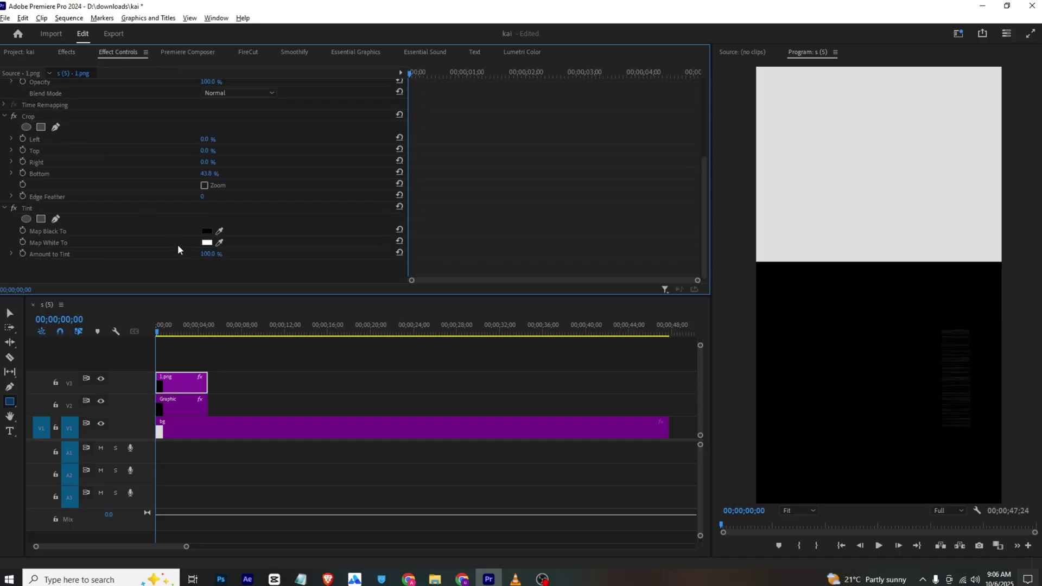
left_click(207, 231)
left_click(389, 358)
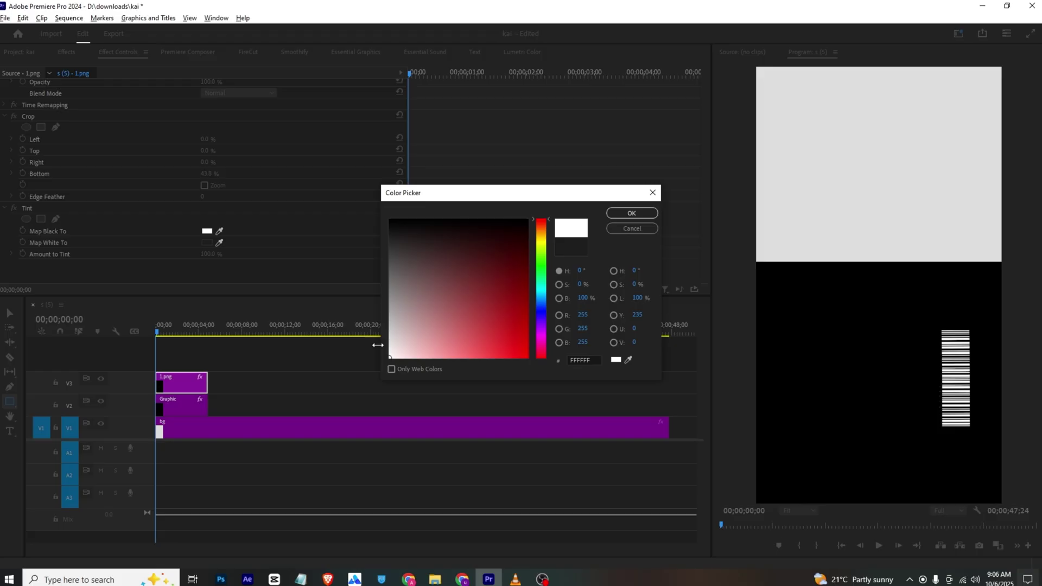
left_click(609, 213)
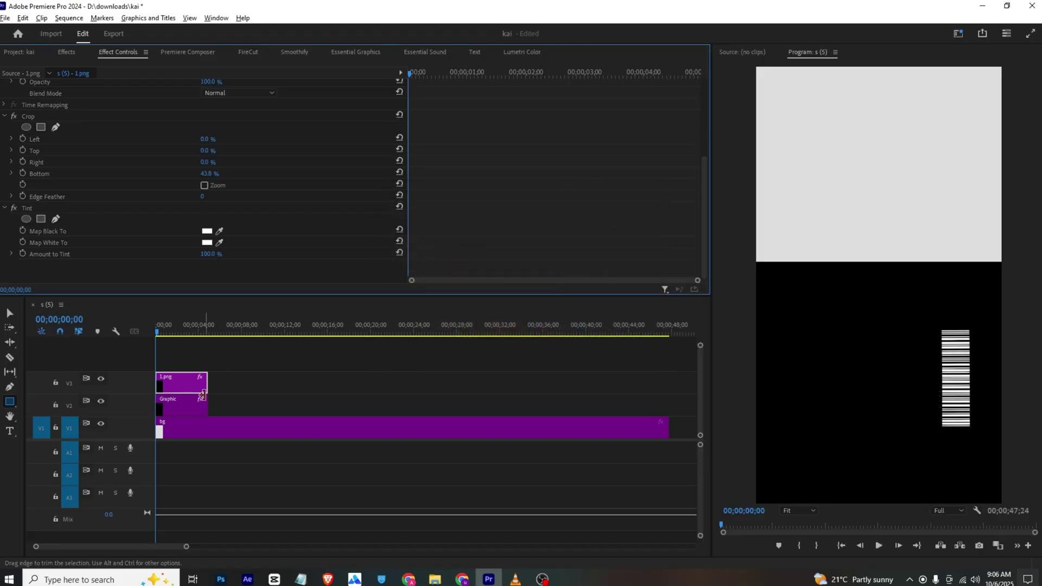
Compare the composition with the reference frame in VLC and return to the project media in Premiere Pro
left_click_drag(187, 547, 96, 546)
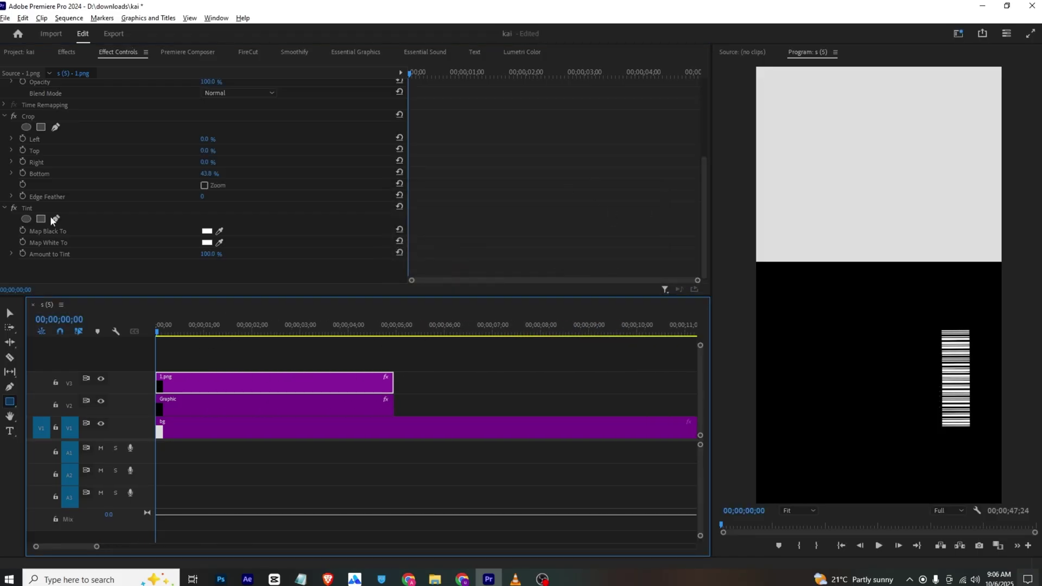
left_click(27, 53)
key("alt+Tab")
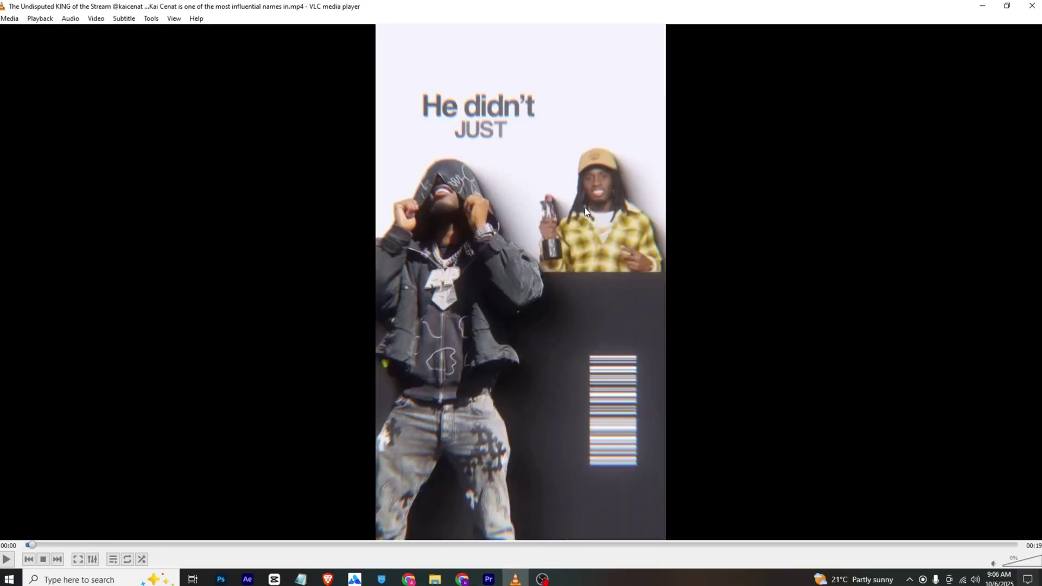
key("alt+Tab")
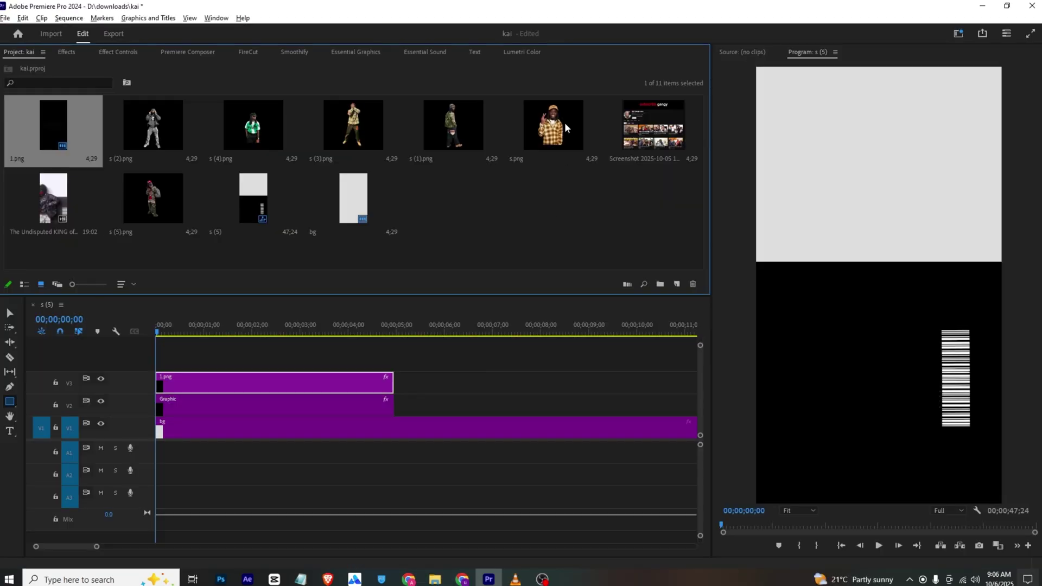
Place s.png at the sequence start on V4, scale it to 132 and position it at 876, 899
left_click(564, 122)
left_click_drag(308, 321, 227, 357)
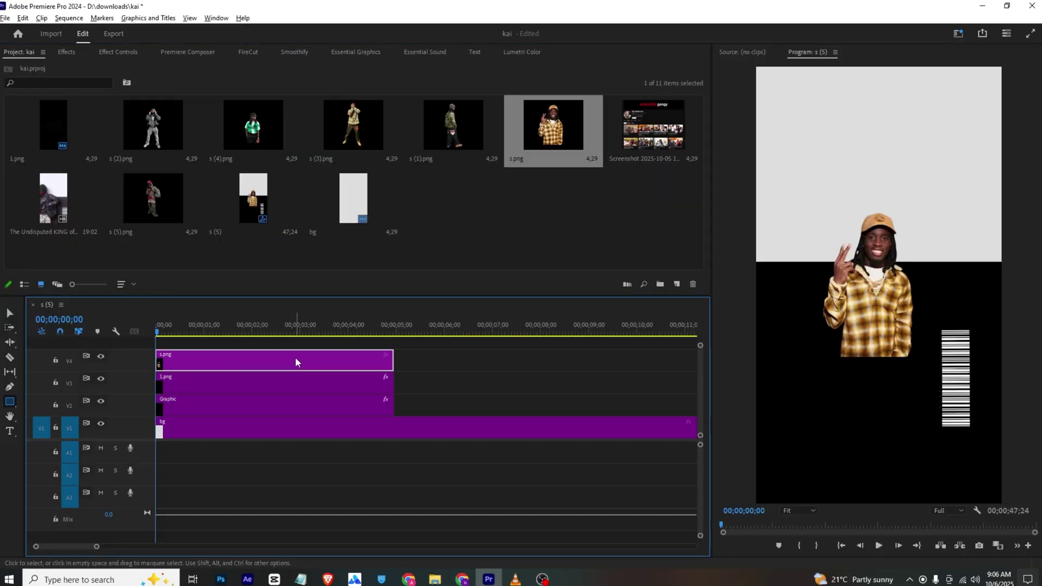
left_click(106, 51)
left_click_drag(214, 123, 389, 108)
Reorder the stacked clips above the background so s.png is on V2, the black Graphic on V3 and the barcode 1.png on V4
left_click(204, 404)
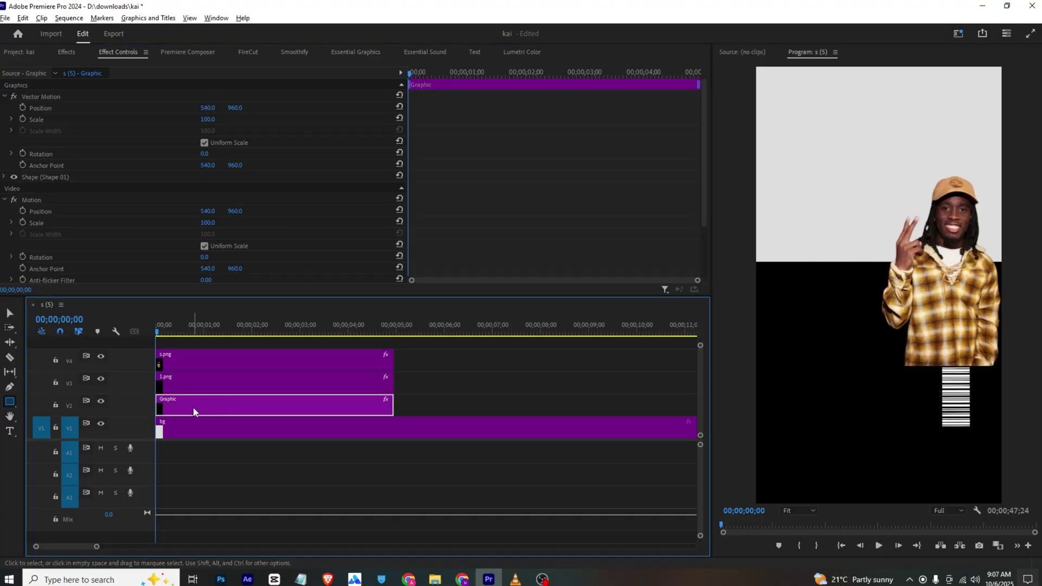
left_click_drag(194, 411, 197, 343)
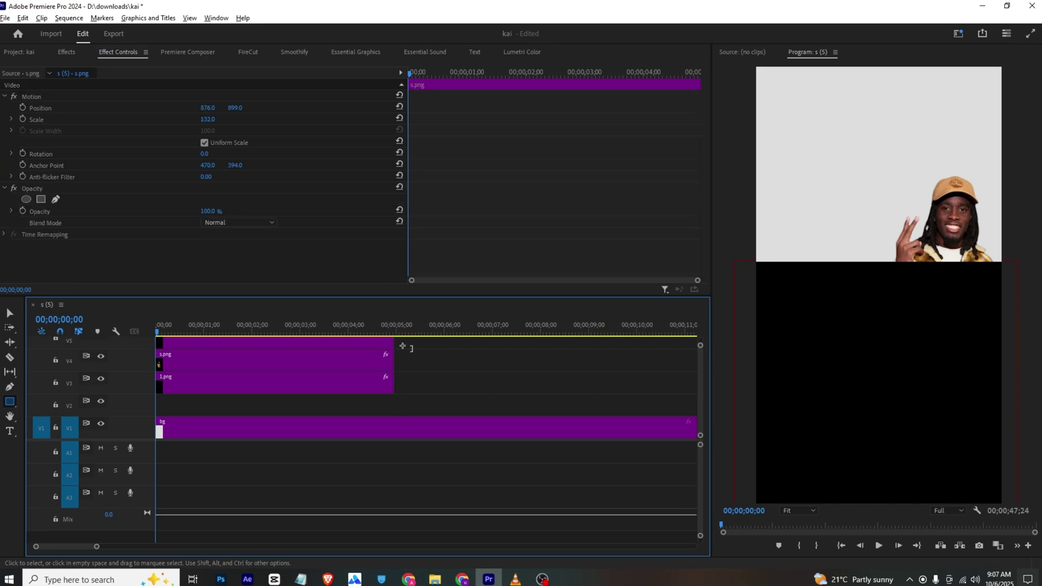
left_click_drag(403, 346, 365, 384)
left_click_drag(310, 344, 302, 369)
left_click(393, 380)
left_click(237, 408)
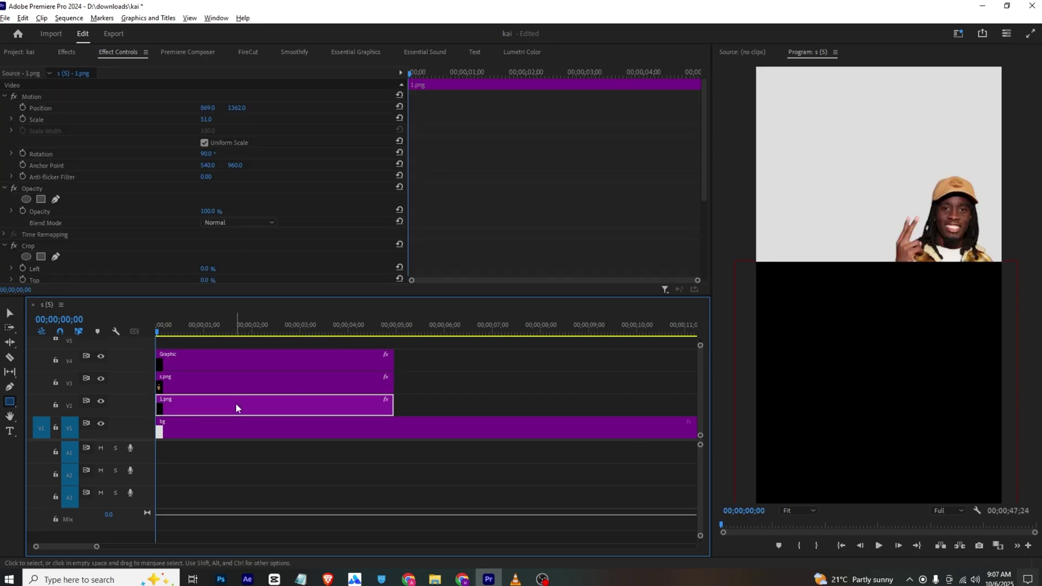
left_click_drag(237, 408, 235, 343)
left_click(246, 364)
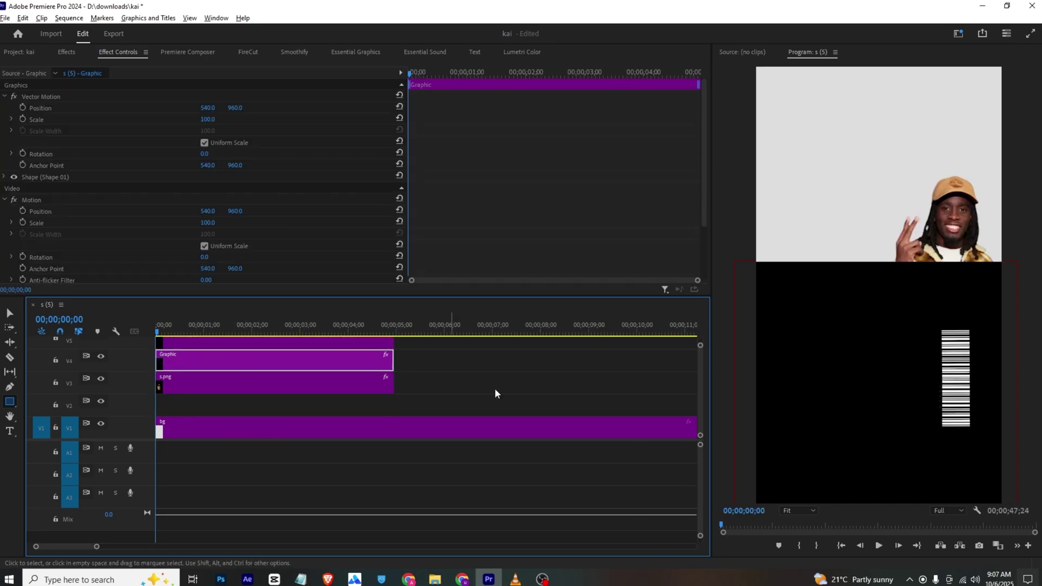
left_click_drag(526, 396, 333, 377)
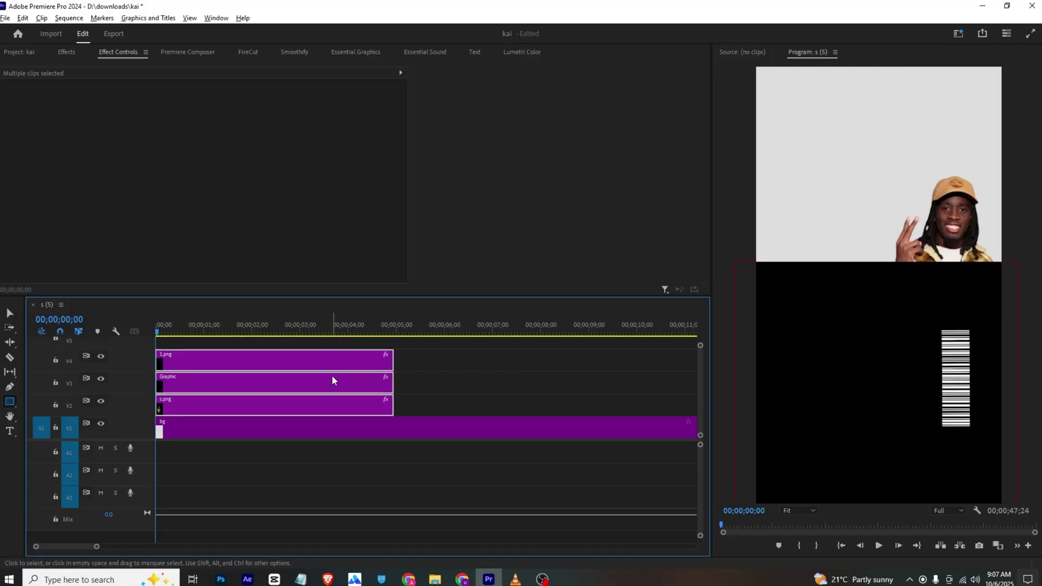
left_click(477, 379)
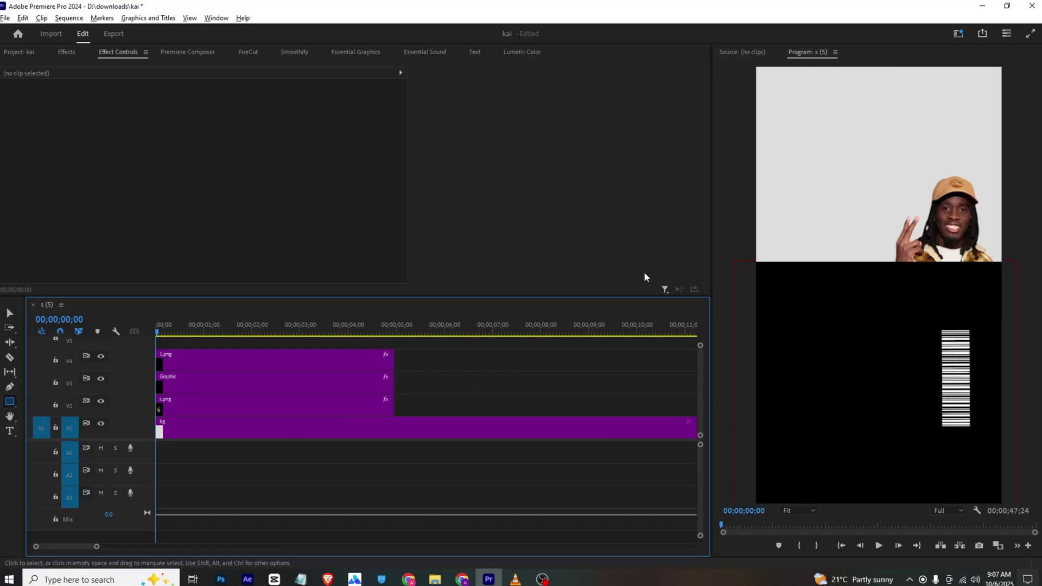
Keyframe the s.png clip's Position from 876, 1764 at the start to 876, 720 at 00;00;00;23
left_click(251, 405)
left_click(39, 108)
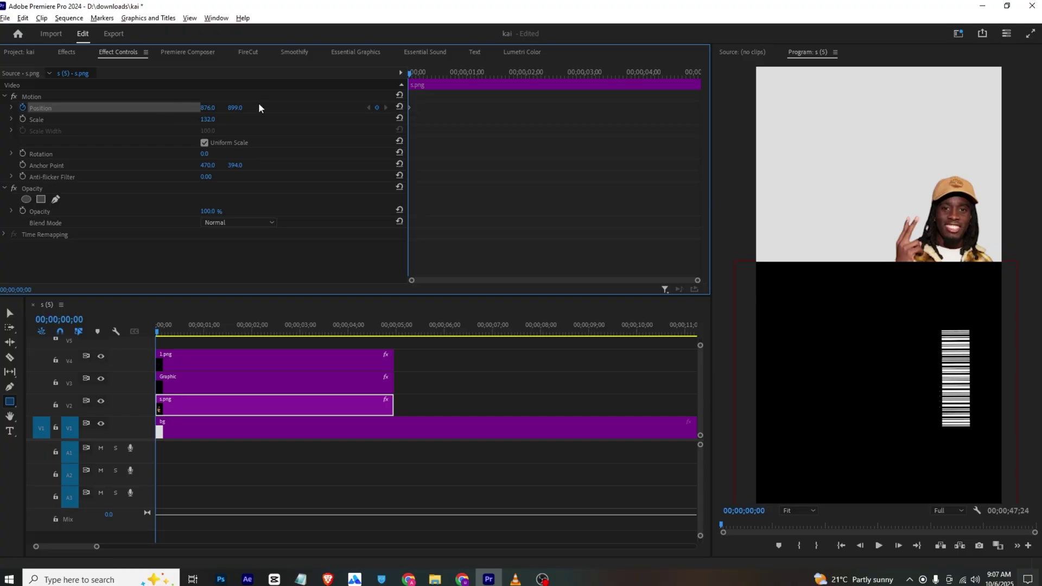
left_click_drag(243, 108, 194, 235)
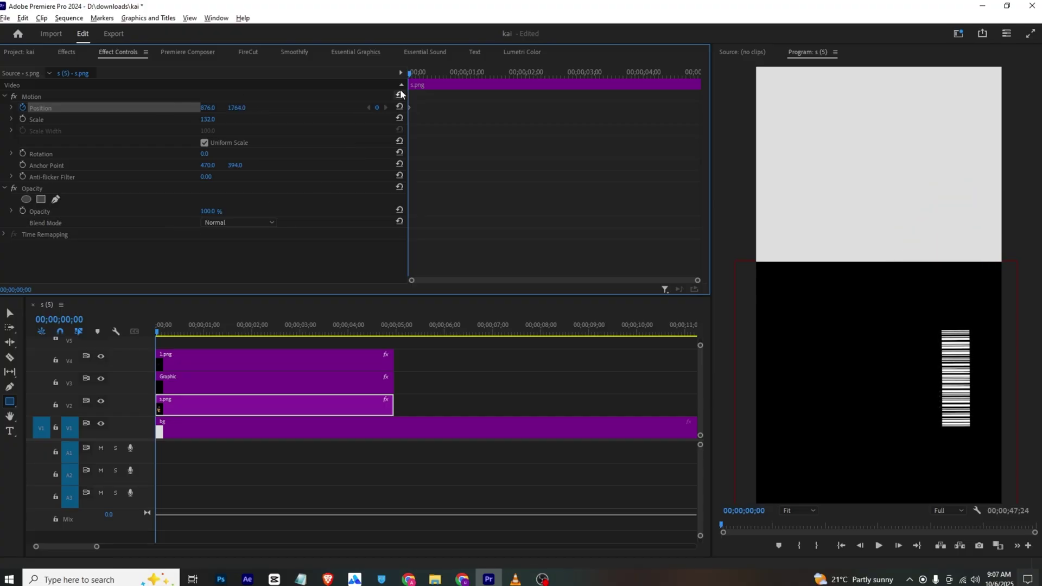
left_click_drag(410, 73, 453, 73)
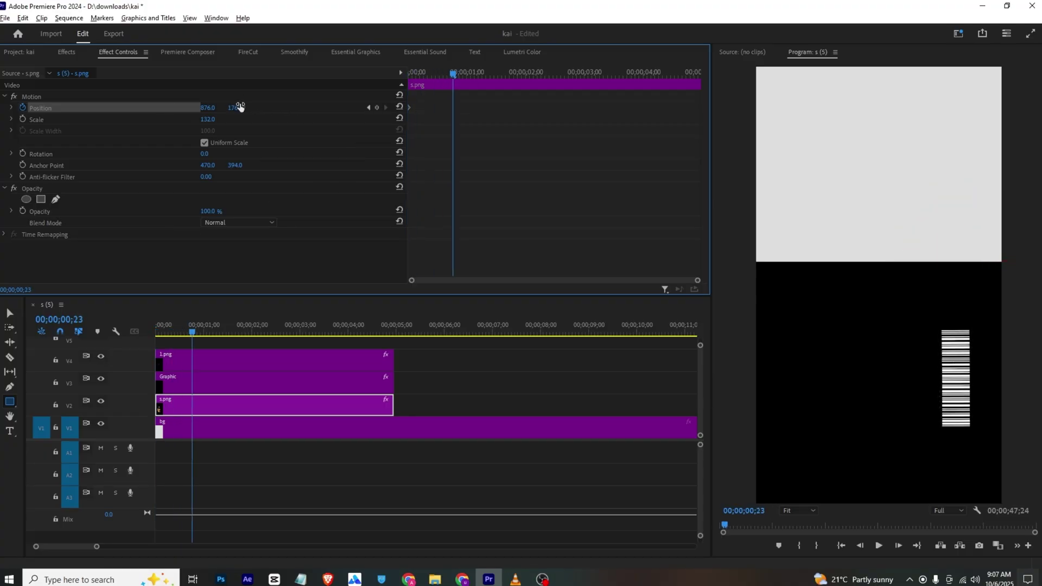
left_click_drag(240, 107, 187, 107)
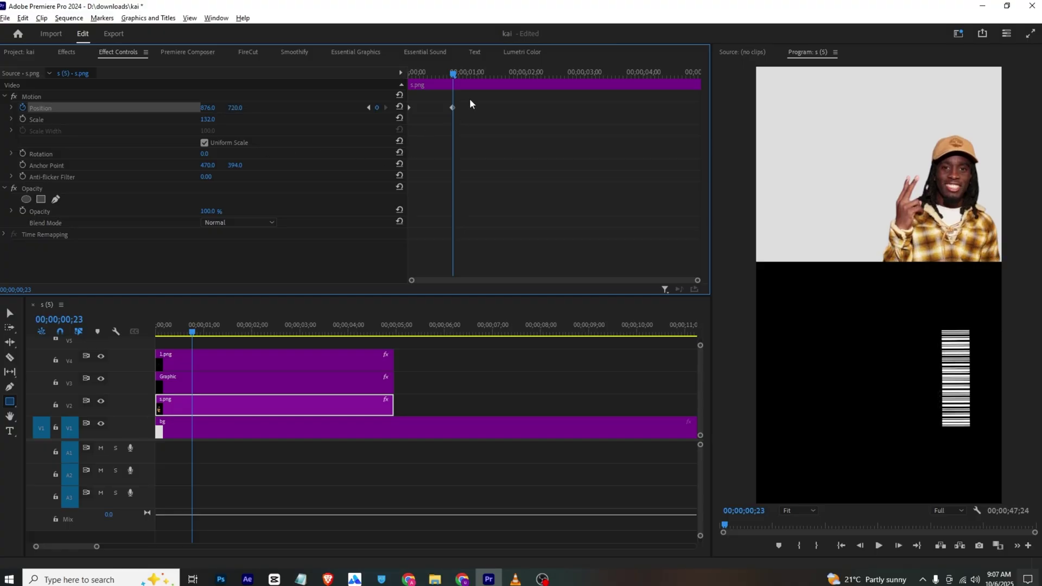
Ease the s.png clip's Position keyframes with temporal interpolation and play back the rise from the start
right_click(453, 108)
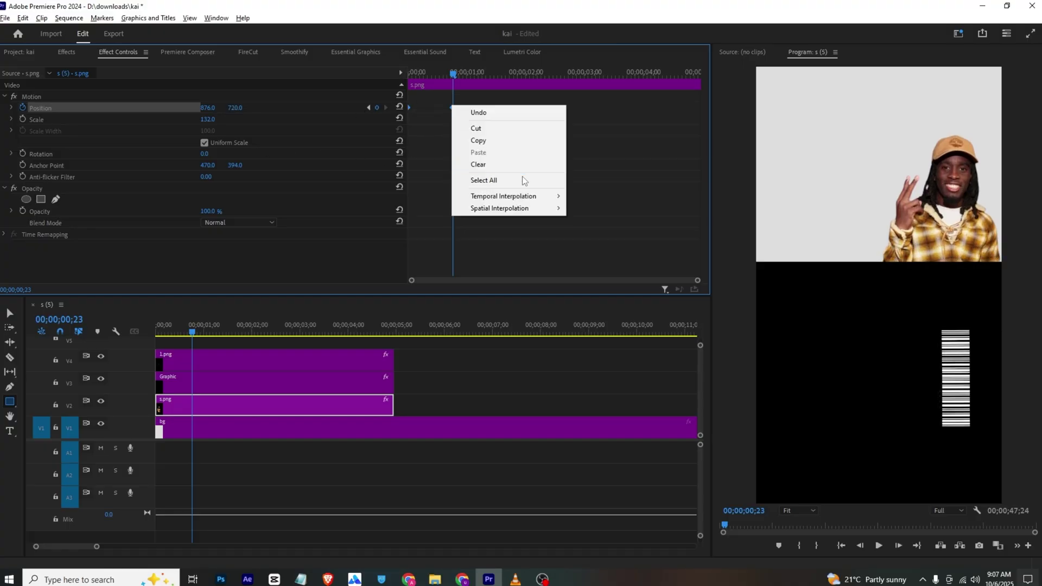
mouse_move(546, 201)
left_click(591, 260)
left_click(409, 74)
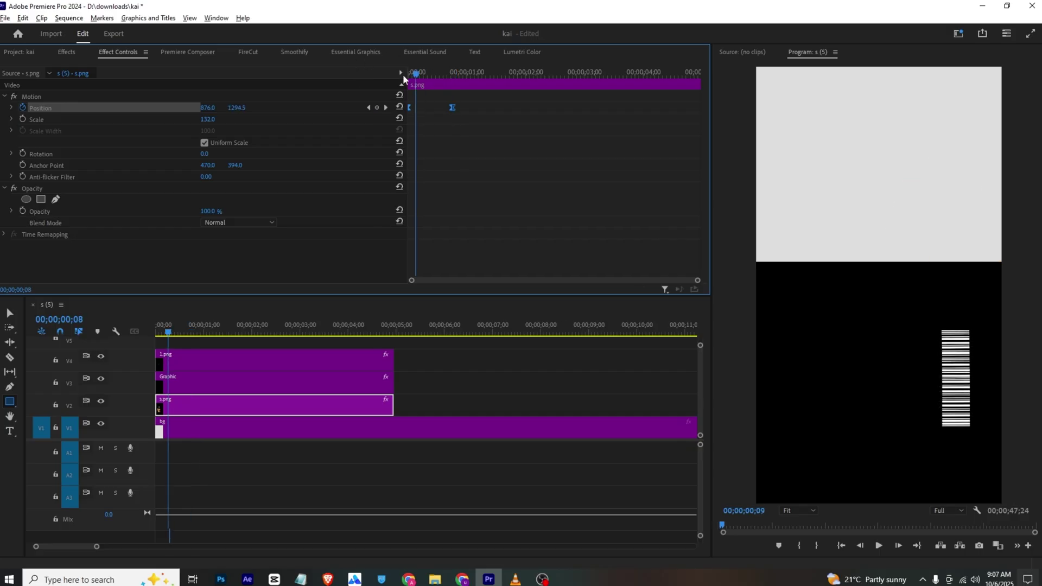
key("space")
key("space")
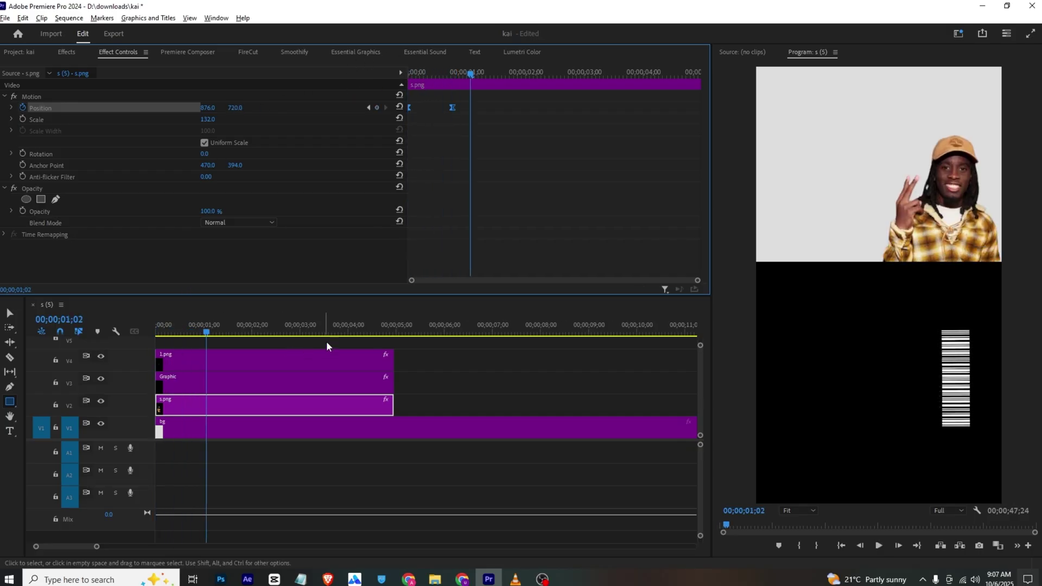
Move the s.png clip's second Position keyframe to about 1.3 seconds and preview the slower rise
left_click_drag(453, 109, 487, 107)
key("Home")
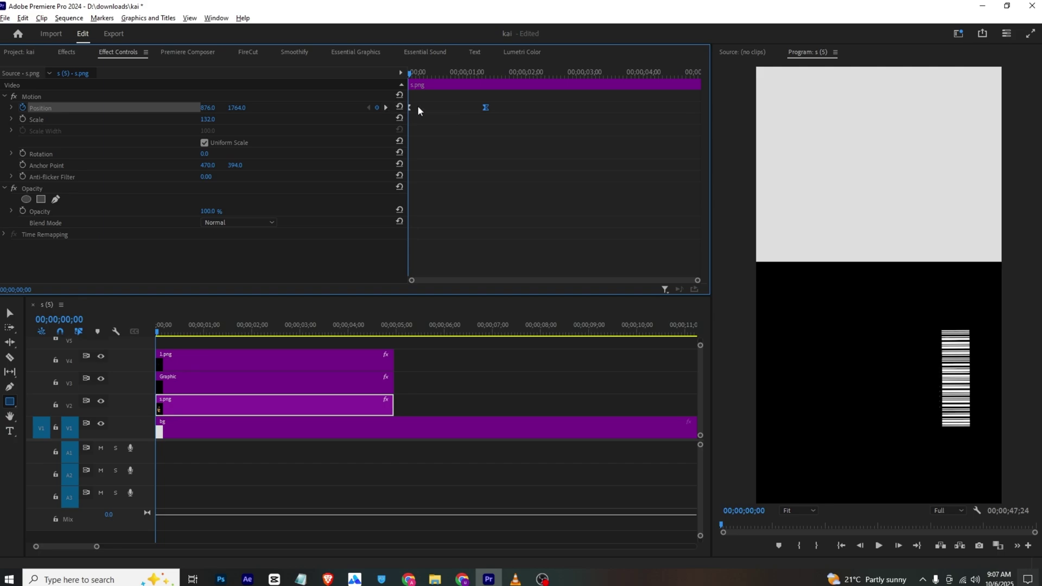
key("space")
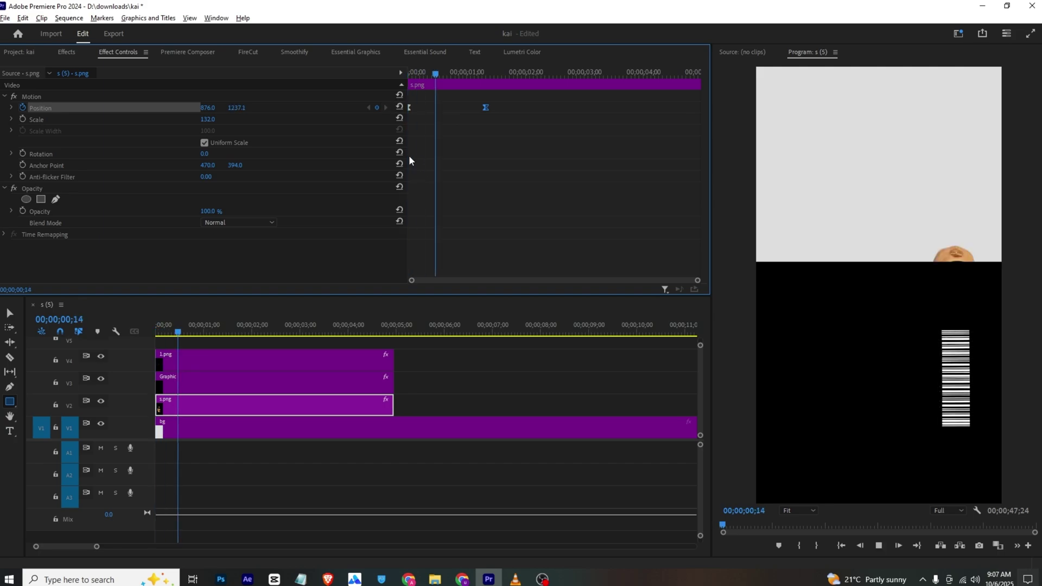
key("space")
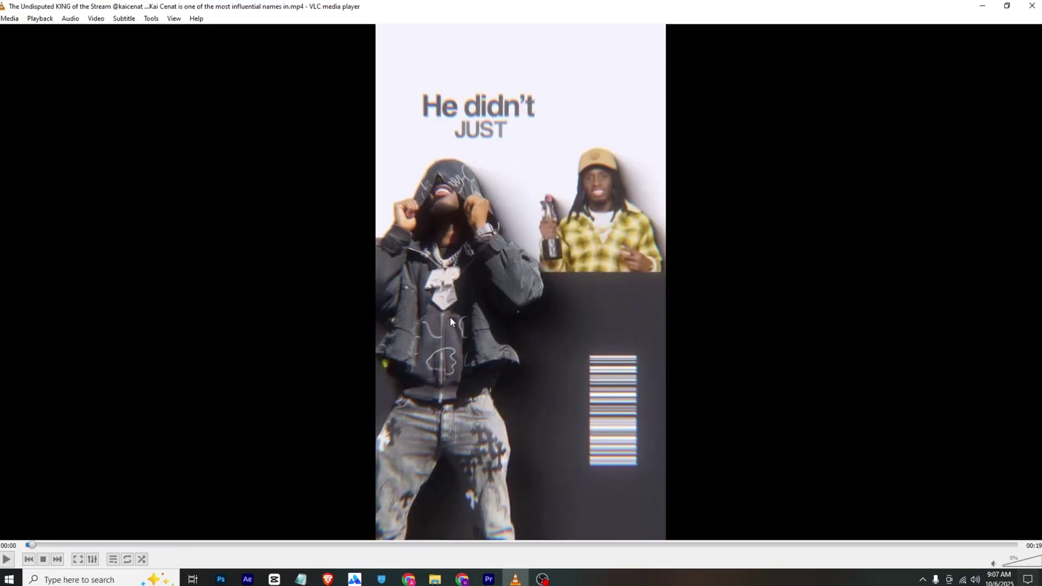
Switch to VLC to check the foreground cut-outs in the reference video, and return to the Premiere Pro timeline
left_click(515, 579)
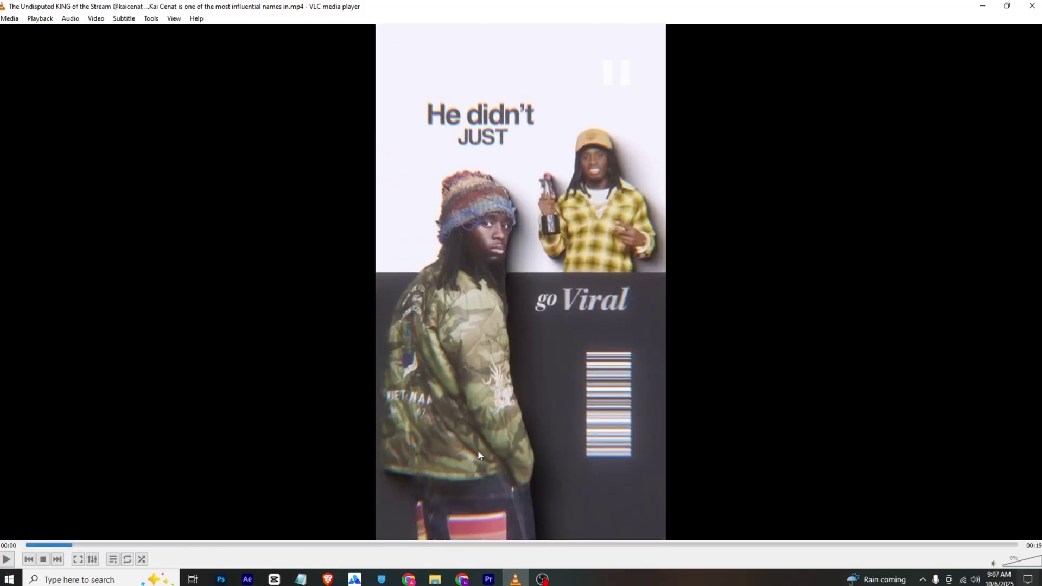
left_click(488, 579)
left_click(402, 342)
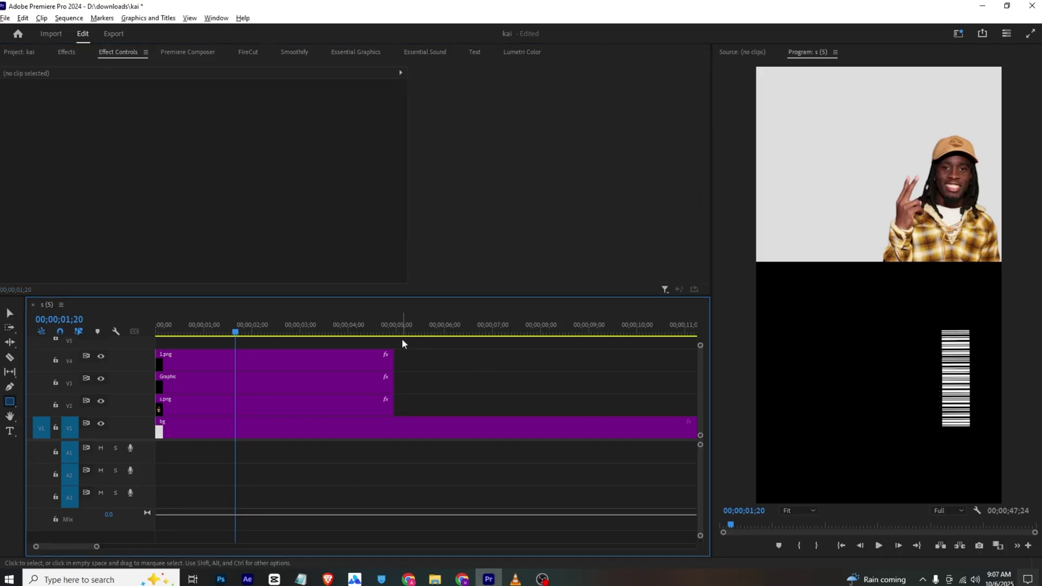
Stack s (2).png, s (4).png, s (3).png, s (1).png and s (5).png at the sequence start on tracks V5 to V9
left_click_drag(701, 346, 701, 331)
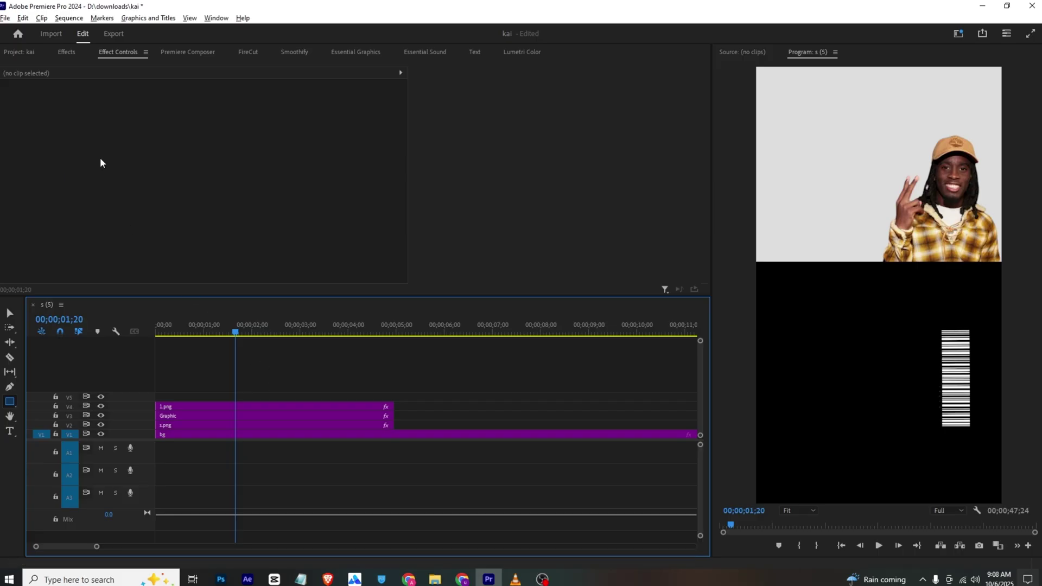
left_click(24, 54)
left_click_drag(168, 109, 148, 397)
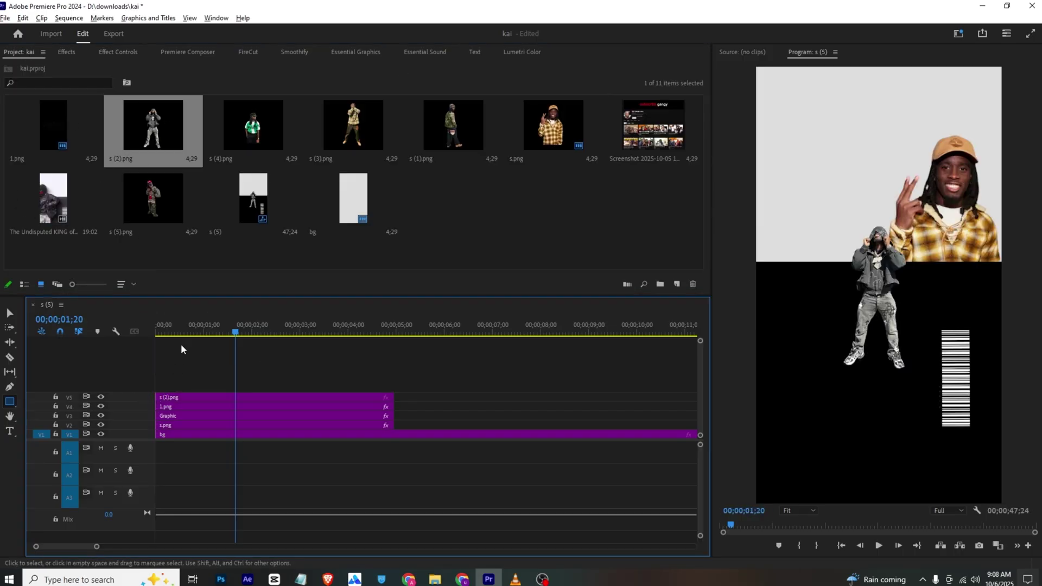
left_click(159, 332)
left_click_drag(158, 333, 186, 334)
left_click(275, 130)
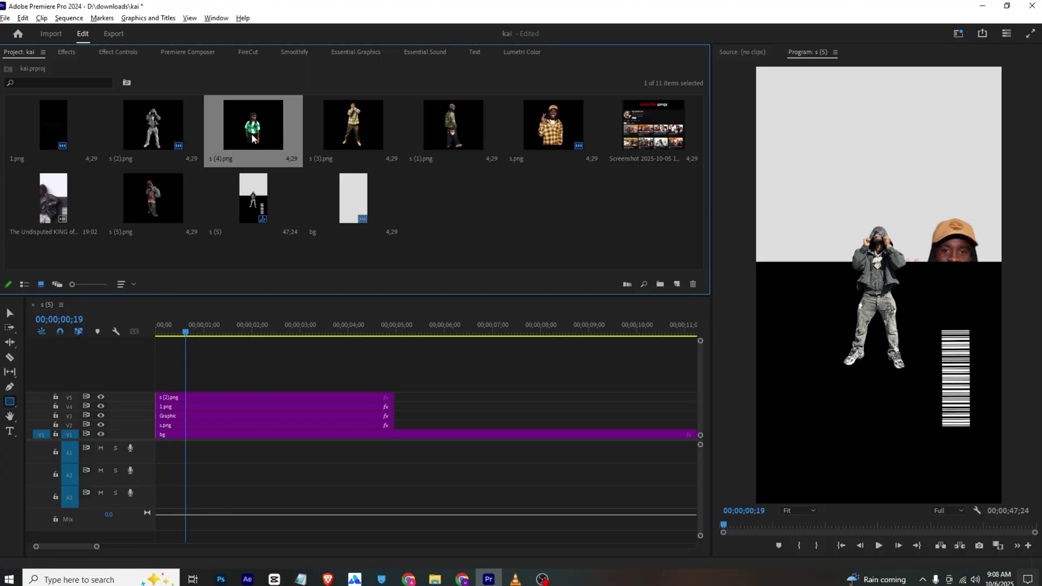
left_click_drag(252, 139, 164, 343)
left_click_drag(363, 122, 161, 353)
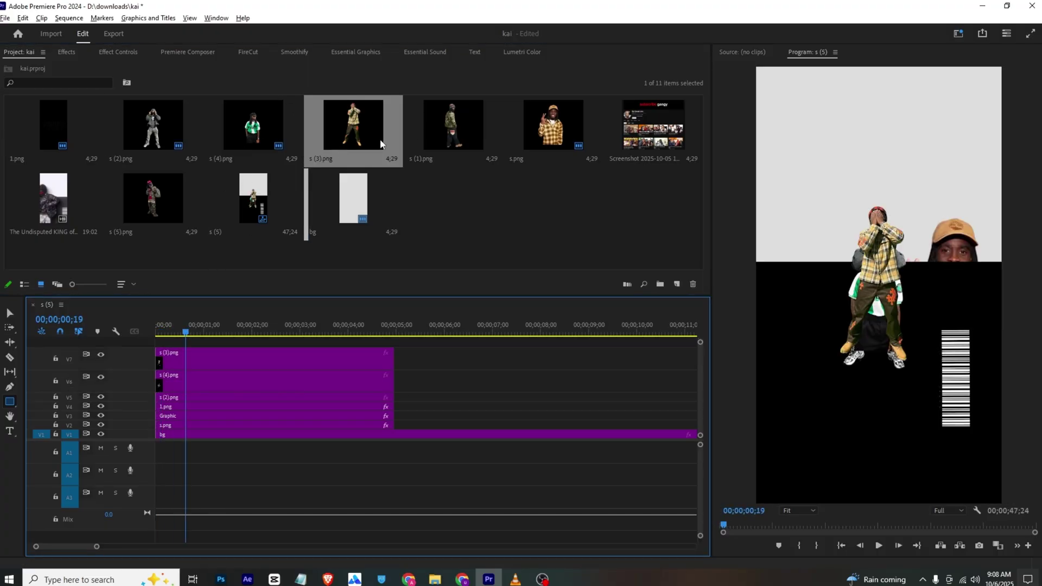
left_click_drag(453, 131, 163, 341)
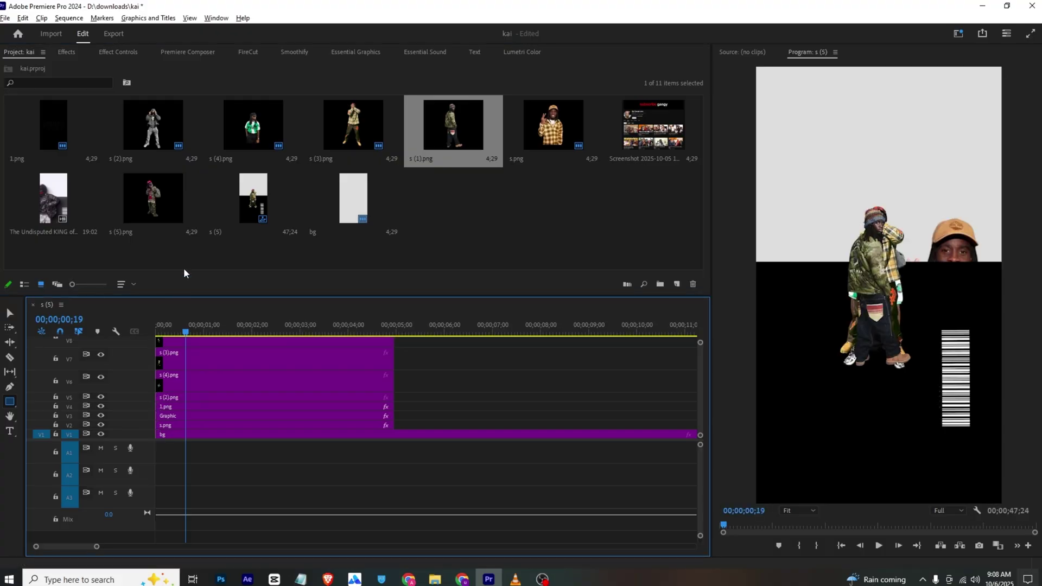
left_click_drag(153, 198, 231, 359)
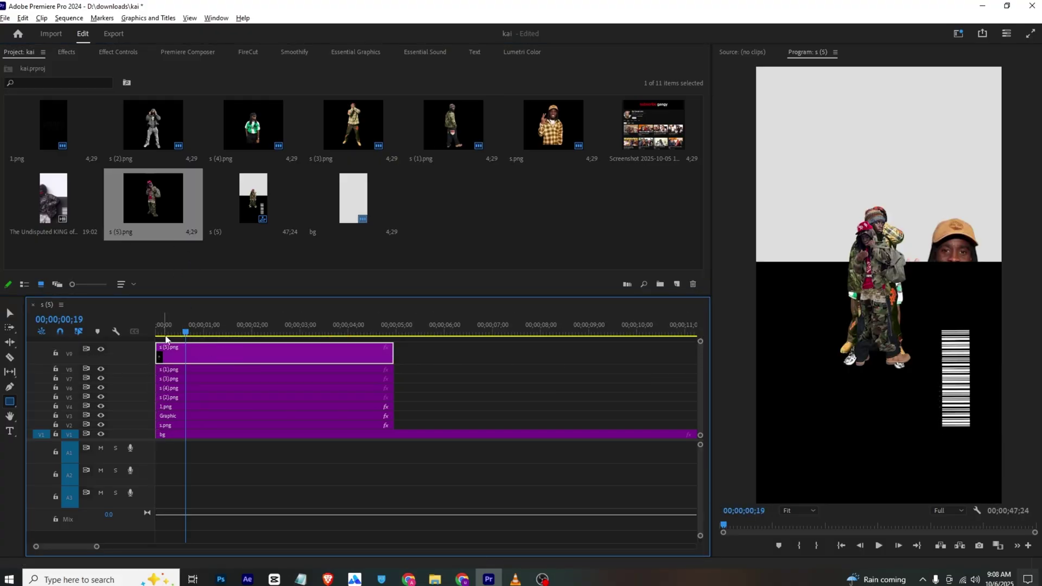
Split the five cut-out clips on V5 to V9 at 00;00;01;00 and delete the parts after the cut
left_click_drag(166, 339, 203, 338)
key("c")
left_click(204, 356)
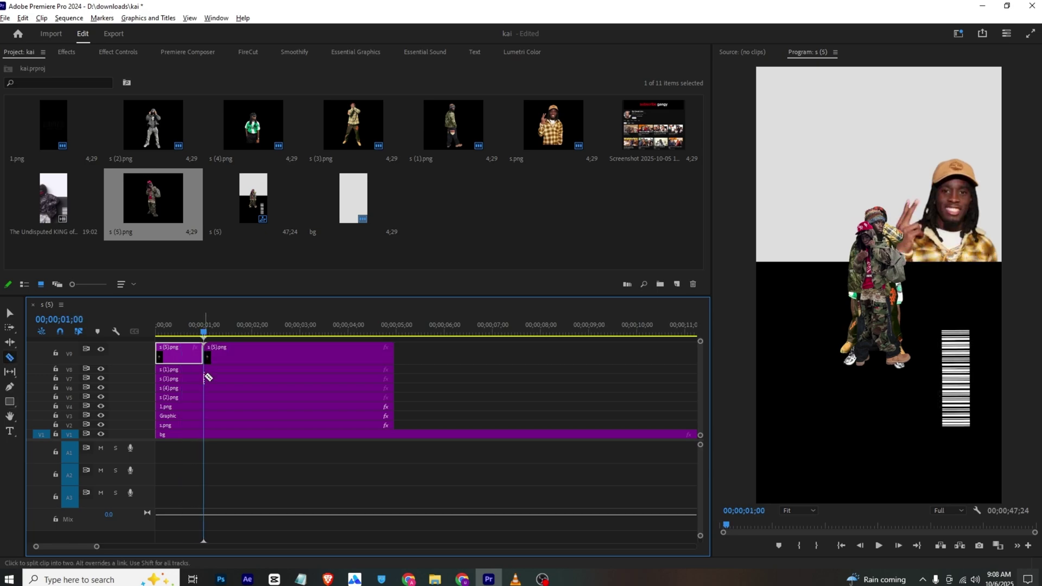
left_click(204, 399)
key("v")
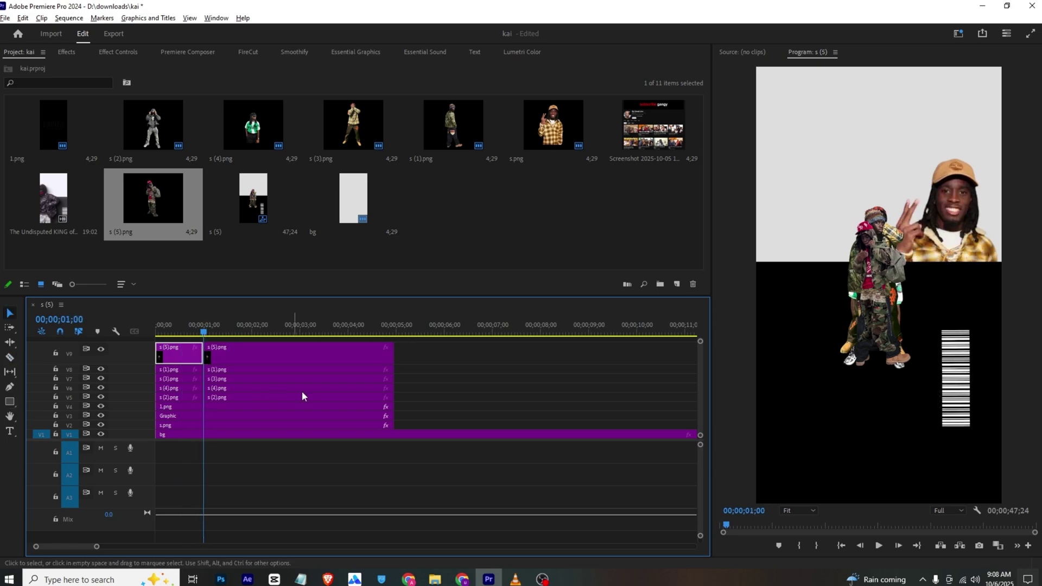
left_click(373, 407)
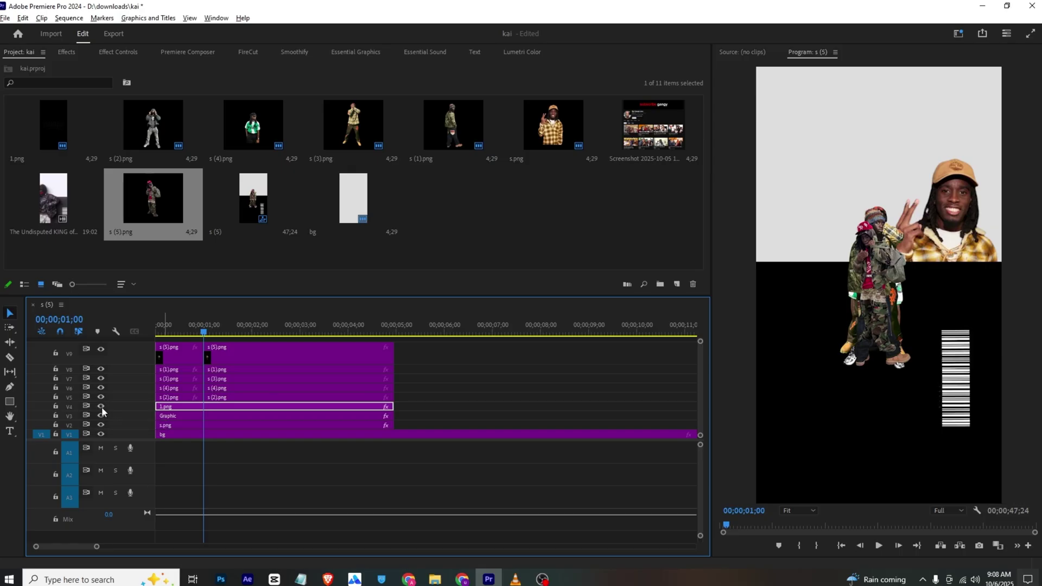
left_click_drag(432, 399, 274, 350)
key("Delete")
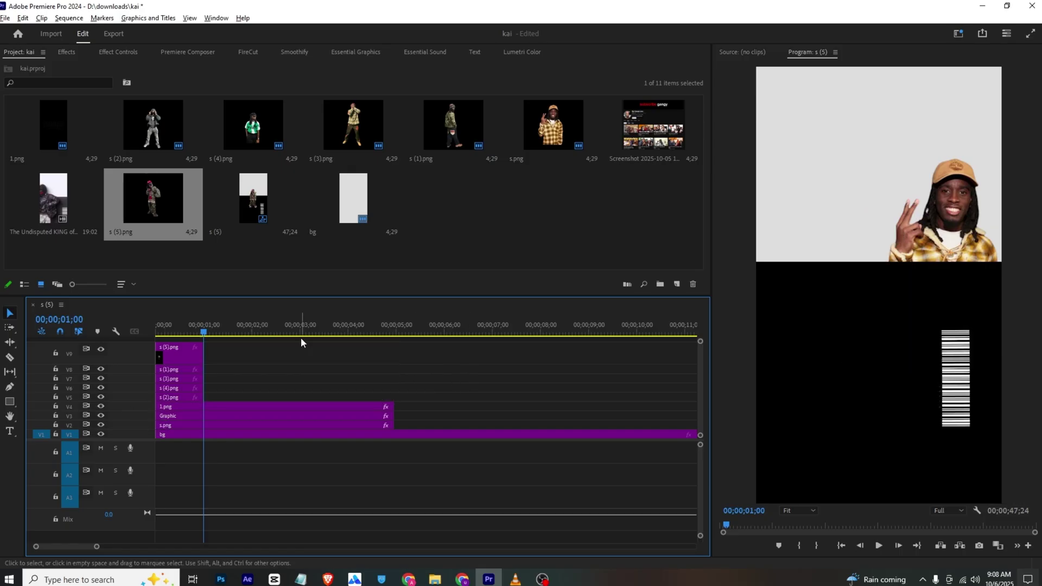
Arrange the one-second cut-outs end to end in the order s (2), s (4), s (3), s (1), s (5) and preview them
key("Home")
left_click_drag(95, 549, 61, 548)
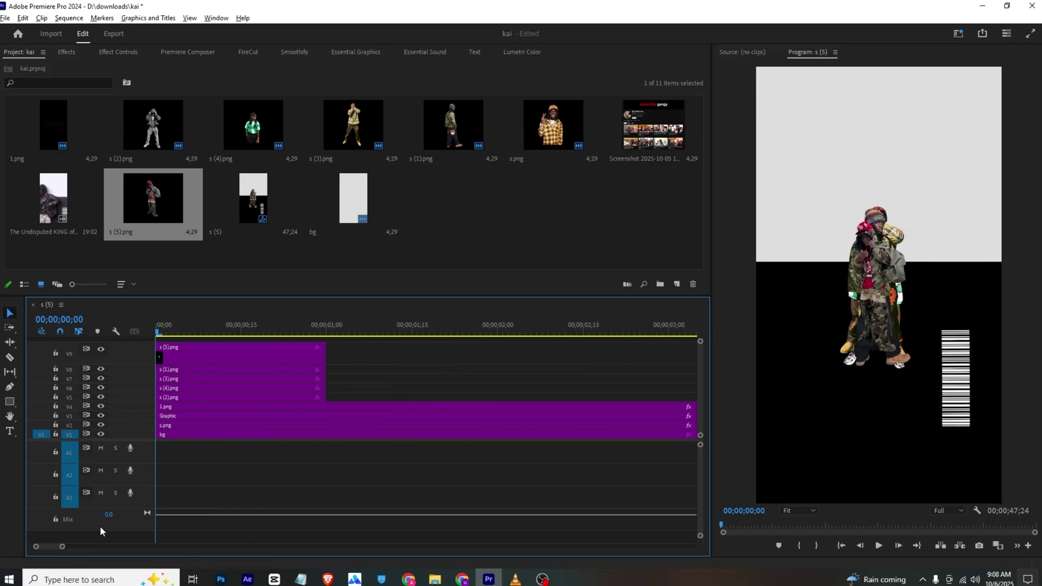
left_click_drag(183, 388, 640, 391)
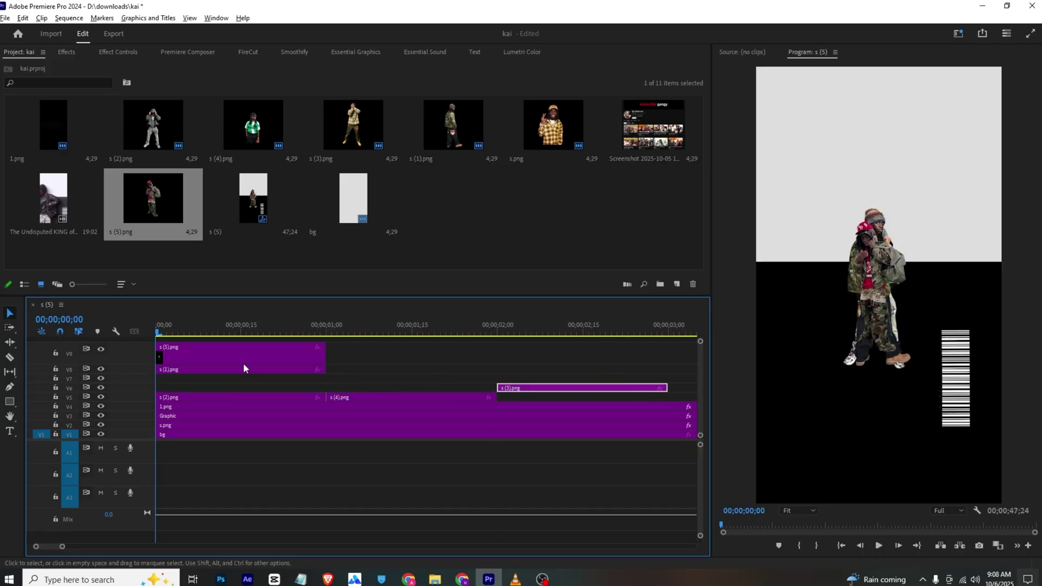
left_click_drag(244, 369, 646, 378)
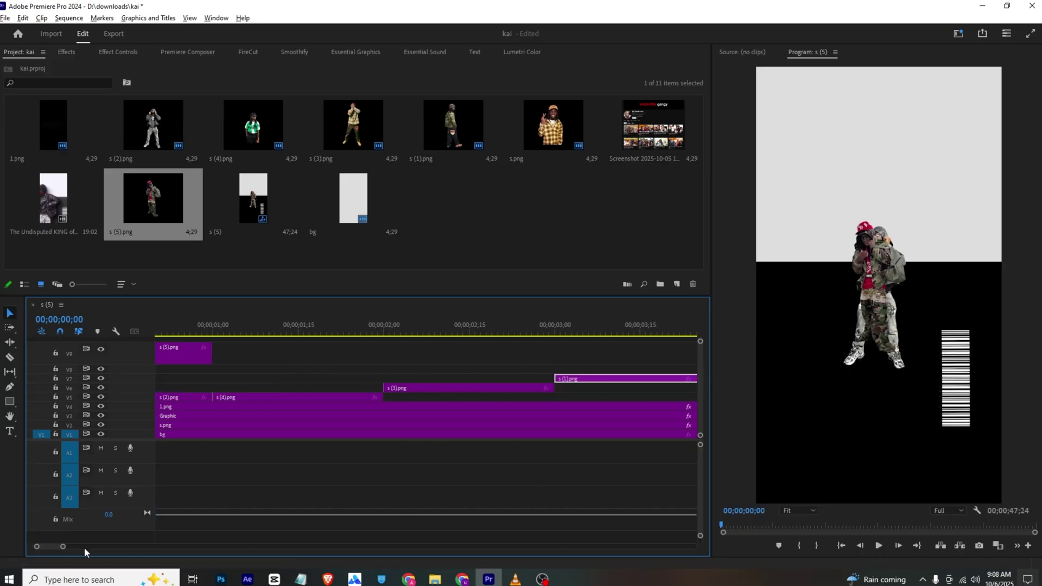
left_click_drag(64, 547, 136, 547)
left_click_drag(170, 355, 253, 370)
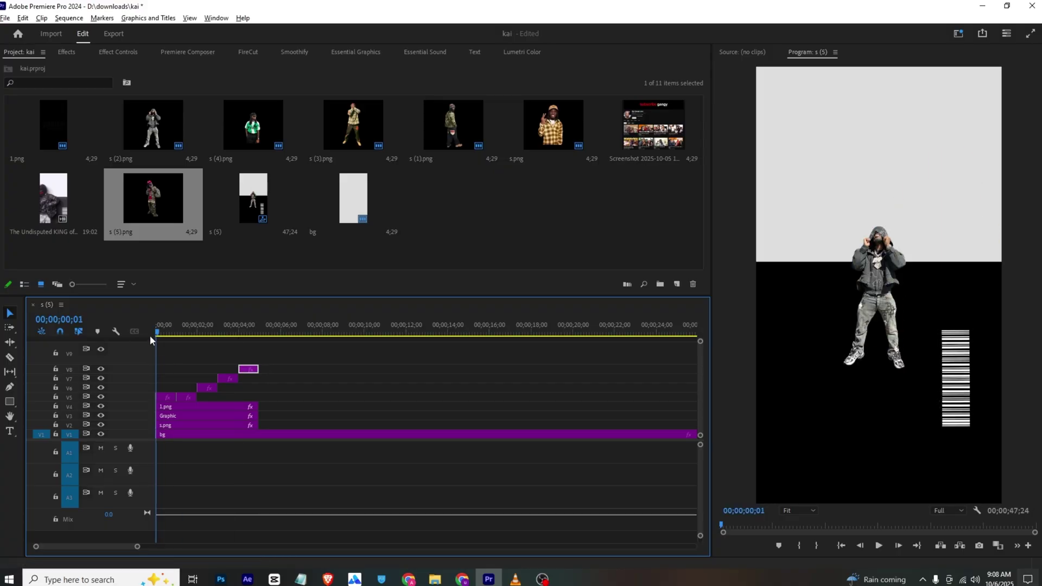
key("space")
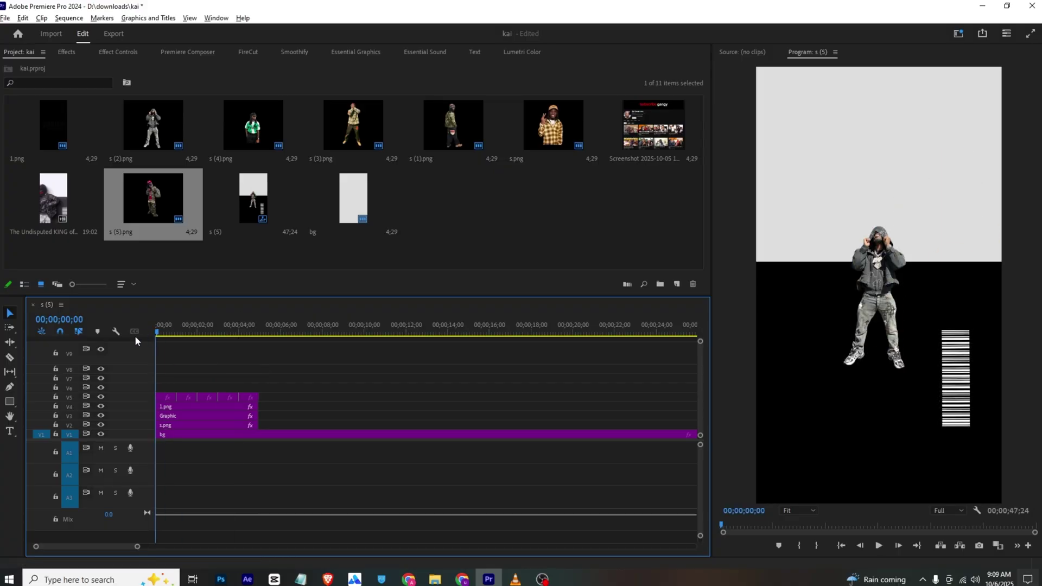
Trim the five cut-out clips stacked on V5 to V9 together to about half a second from the start
left_click_drag(138, 547, 102, 547)
left_click_drag(420, 368, 228, 395)
left_click_drag(217, 398, 176, 388)
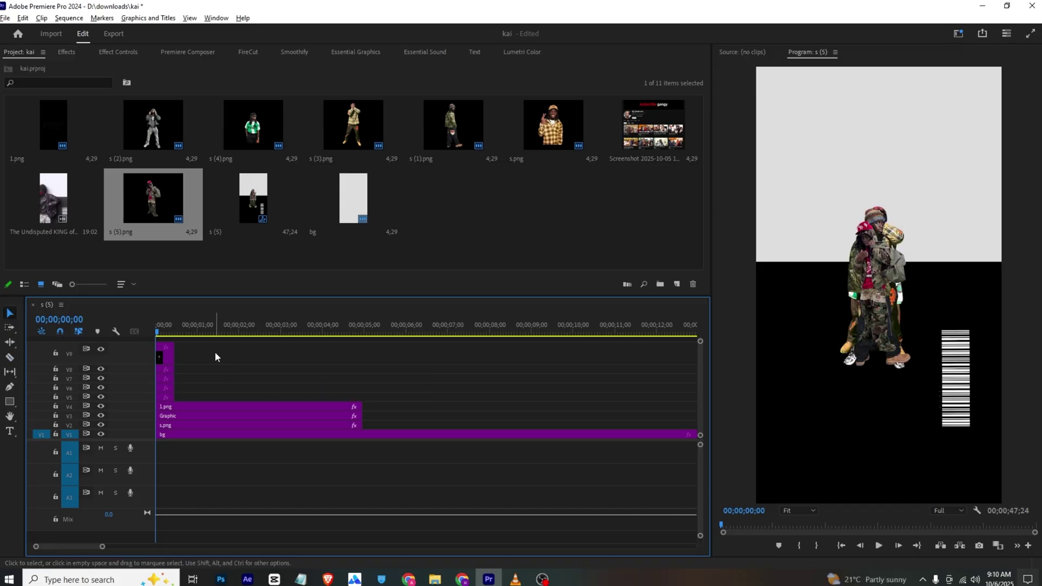
Line up the half-second cut-outs end to end on V5, then set s (2).png to scale 263 and position 267, 1404
left_click_drag(215, 352, 194, 399)
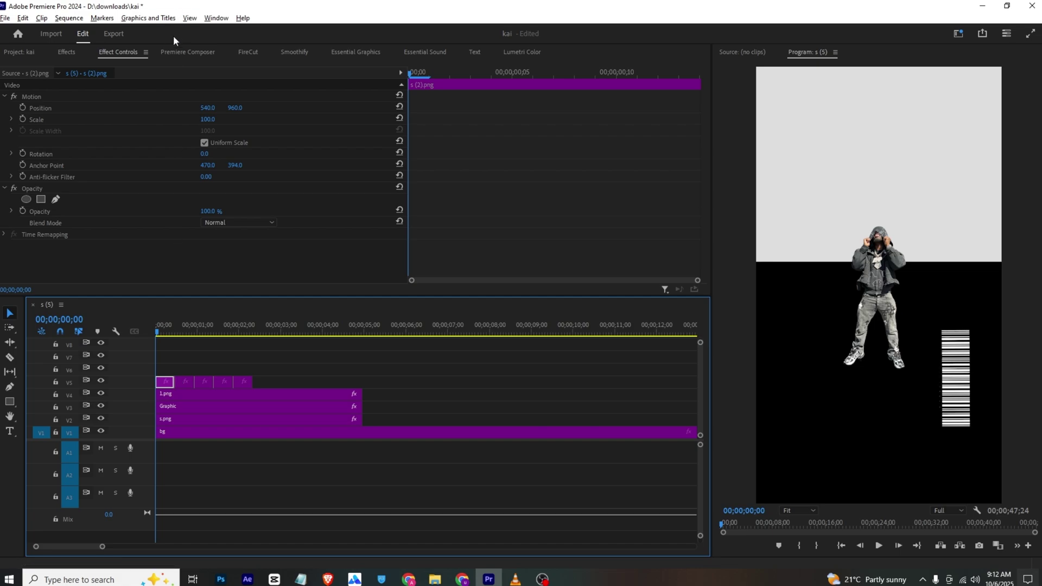
left_click_drag(212, 122, 242, 122)
left_click_drag(211, 108, 370, 108)
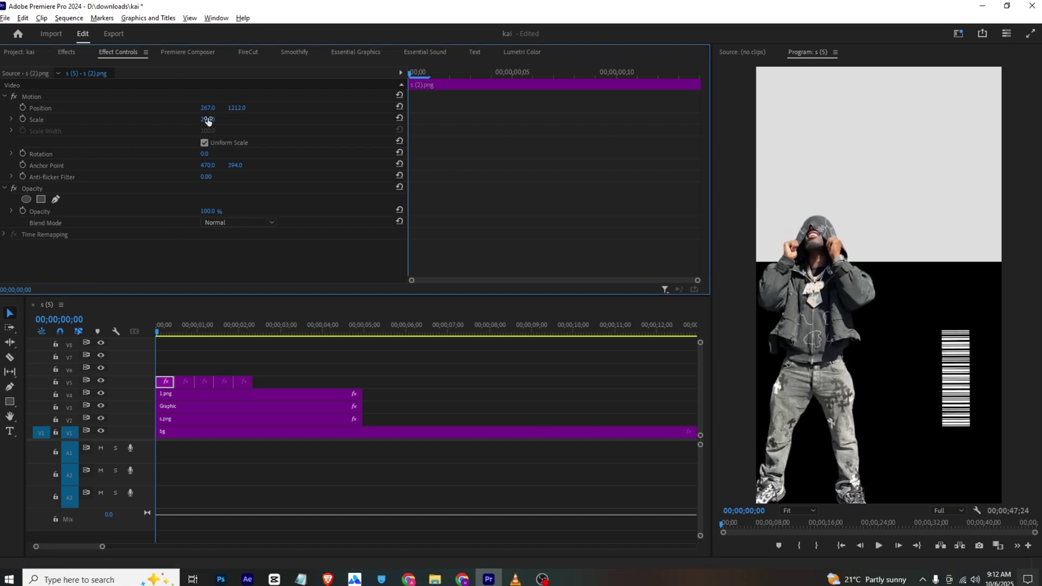
left_click_drag(207, 119, 288, 108)
Remove s (4).png from the cut-out run on V5 and close the gap with the remaining clips
left_click(180, 331)
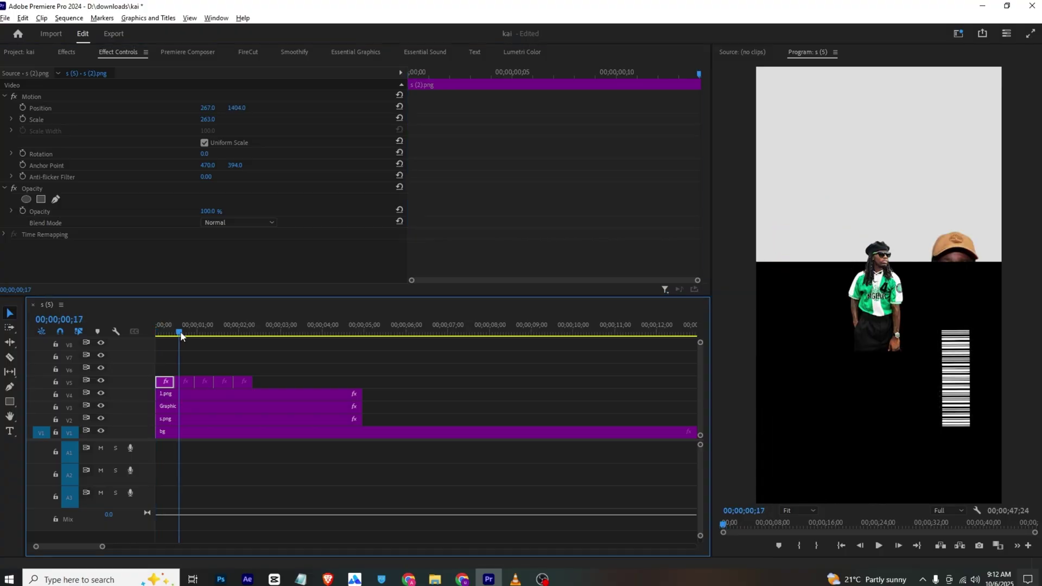
left_click(184, 380)
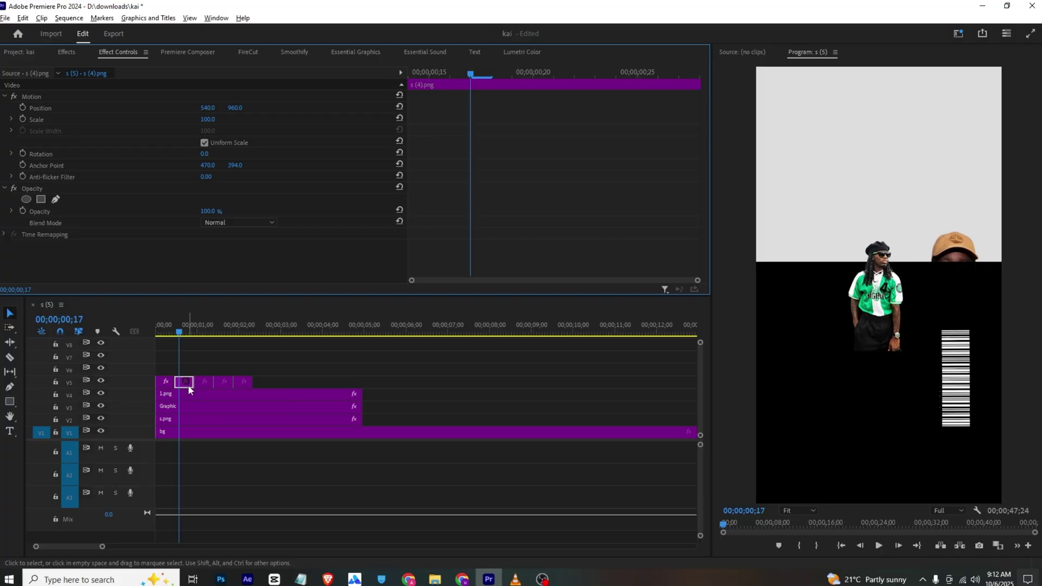
left_click_drag(204, 383, 185, 381)
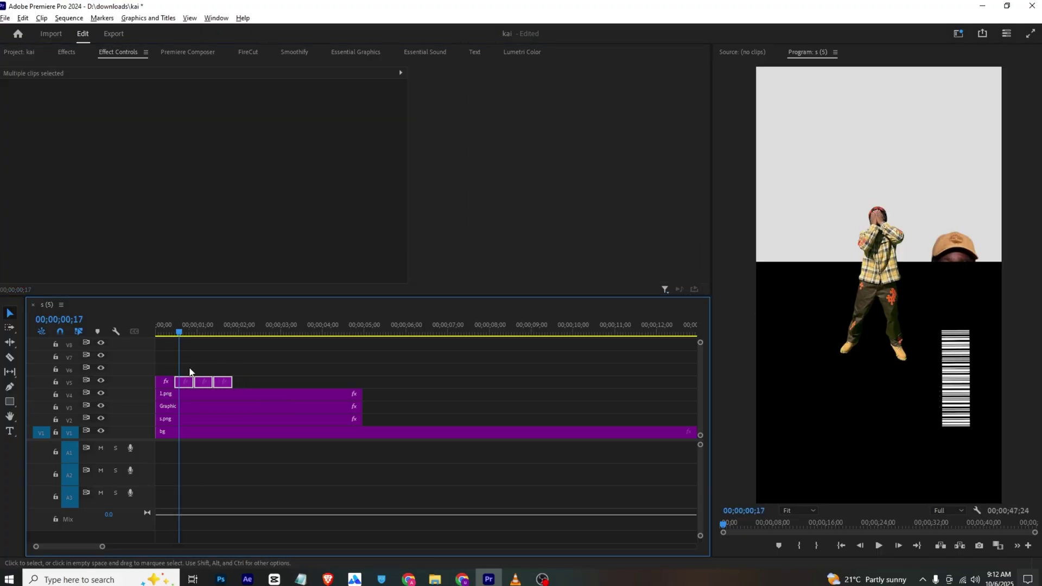
Set the second cut-out on V5, s (3).png, to scale 216 and position 217, 1401
left_click(183, 380)
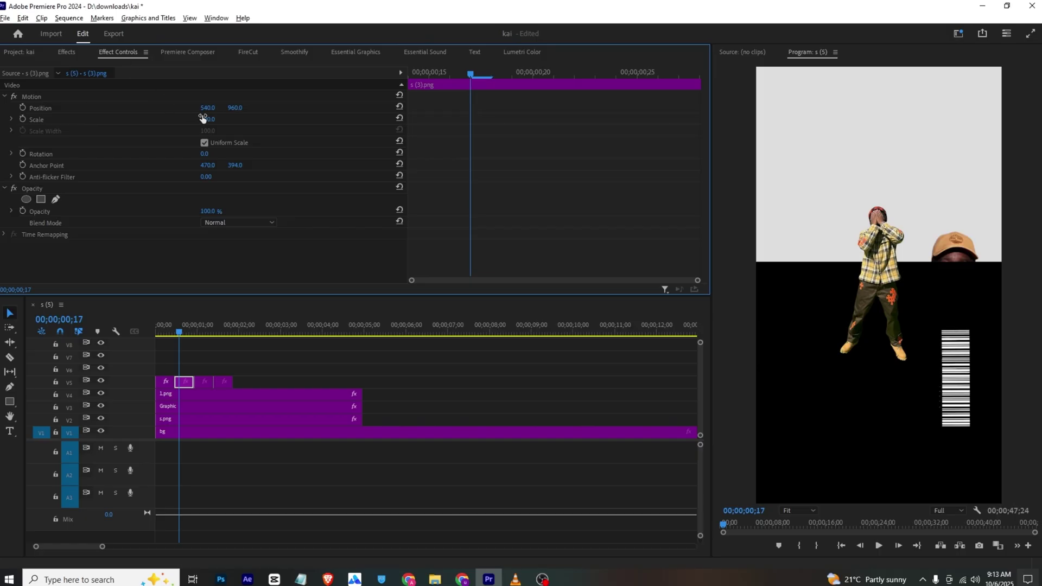
left_click_drag(202, 118, 252, 118)
left_click_drag(235, 108, 475, 108)
mouse_move(208, 108)
left_mouse_down()
mouse_move(32, 108)
mouse_move(221, 119)
left_mouse_up()
Make s (5).png the third cut-out on V5 and set its scale to 255 and position to 295, 1425
left_click(203, 326)
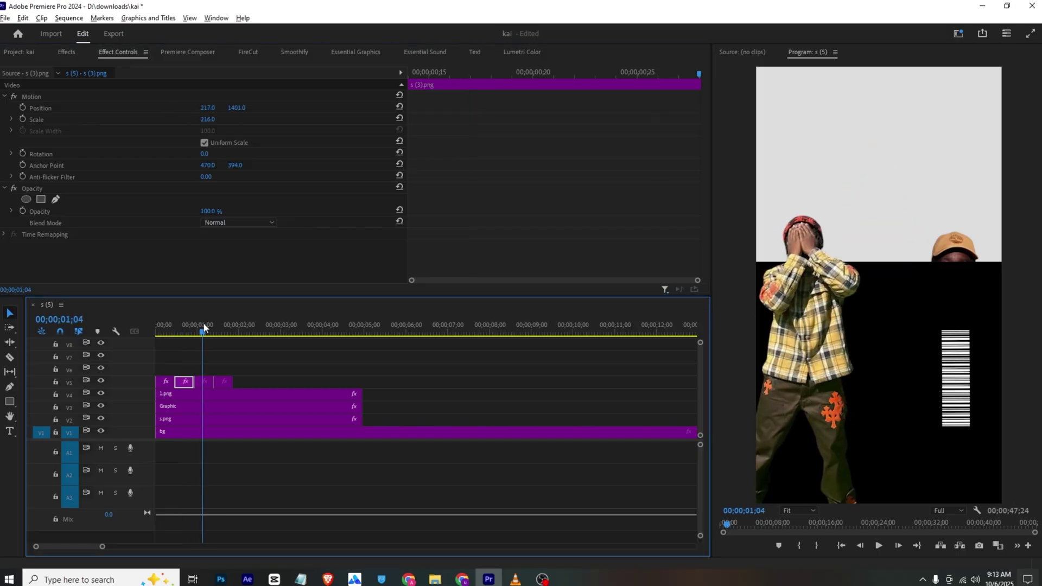
mouse_move(204, 382)
left_mouse_down()
mouse_move(243, 372)
mouse_move(206, 384)
left_mouse_up()
left_click_drag(207, 119, 292, 120)
left_click_drag(235, 108, 75, 108)
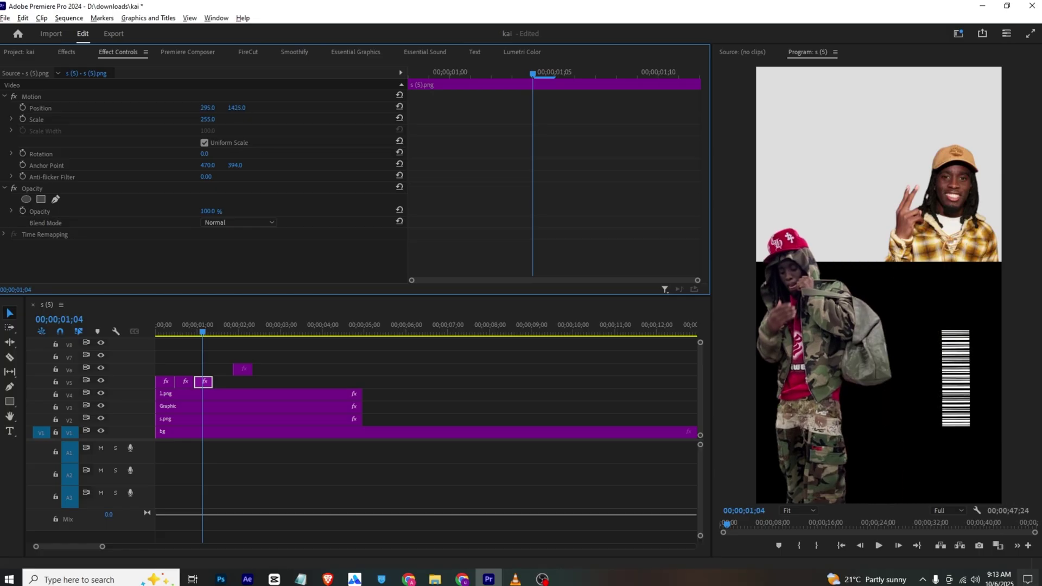
Place s (1).png as the fourth cut-out on V5, enlarge it and shift it to the lower left of the frame
left_click_drag(242, 370, 223, 383)
left_click(219, 328)
left_click_drag(208, 119, 281, 120)
left_click_drag(235, 107, 546, 108)
left_click_drag(207, 108, 104, 108)
Delay the final position keyframe of s.png to about two and a half seconds and preview the slower rise
left_click(181, 416)
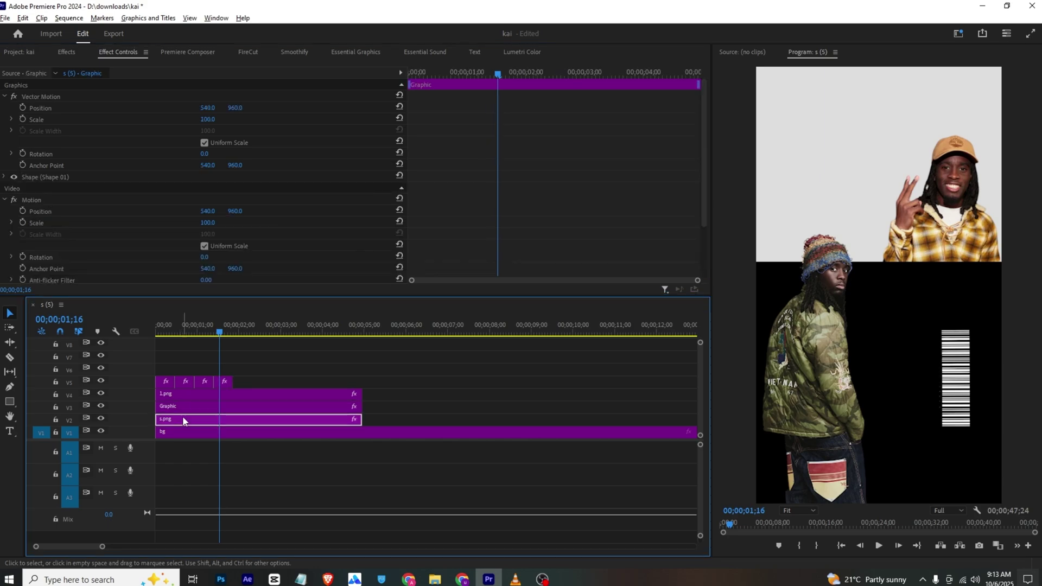
left_click_drag(486, 109, 556, 119)
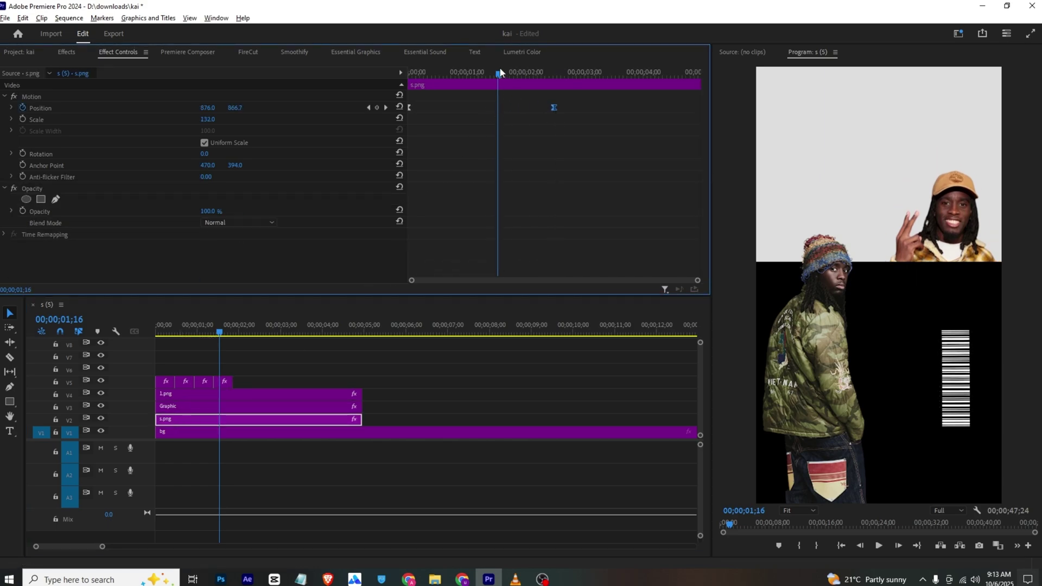
left_click_drag(499, 73, 311, 80)
key("space")
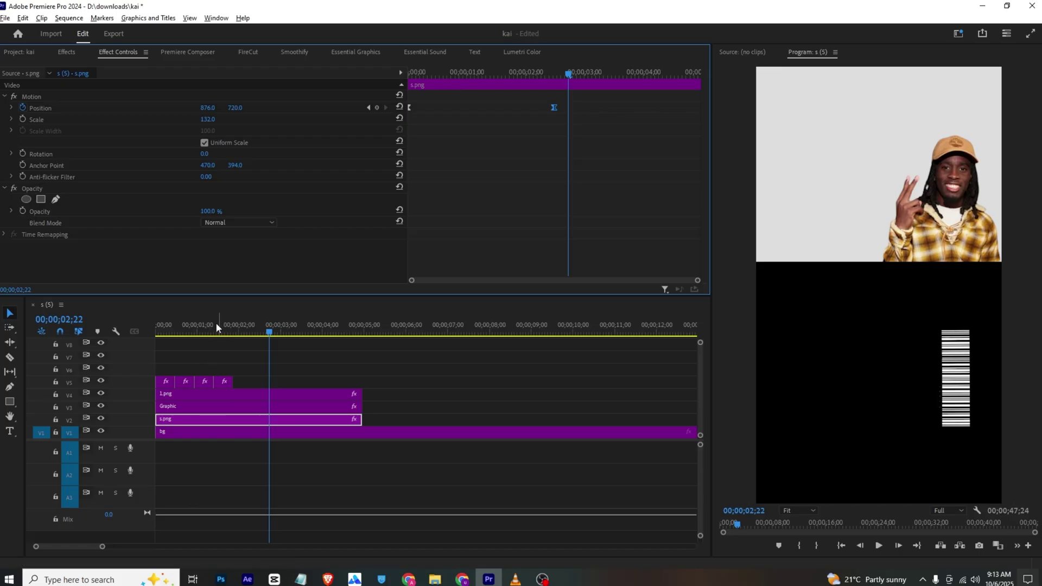
left_click_drag(216, 323, 144, 323)
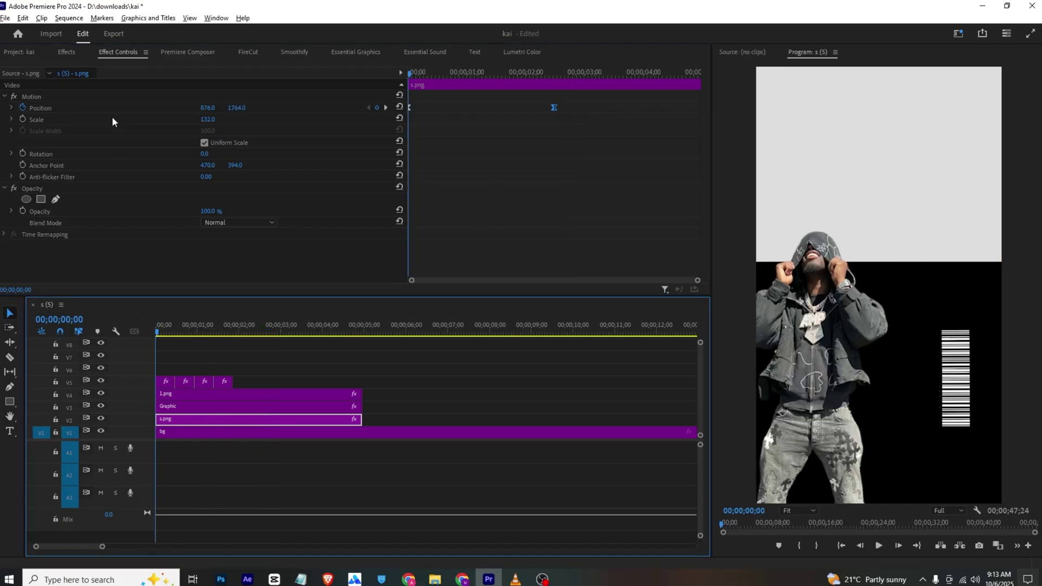
Nest all clips on V2 to V5 above the bg clip into one sequence with the default name
left_click_drag(430, 363, 170, 412)
right_click(170, 412)
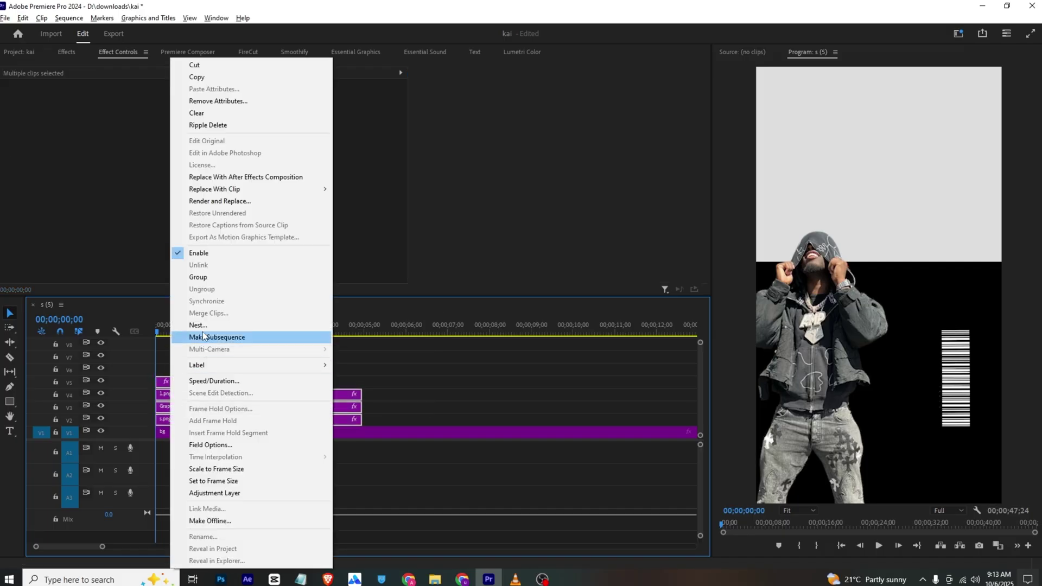
left_click(188, 329)
key("Return")
Animate the nest from scale 150 and position 767, 960 to scale 100 and position 540, 960 at about 00;00;02;24, and preview it
left_click(203, 417)
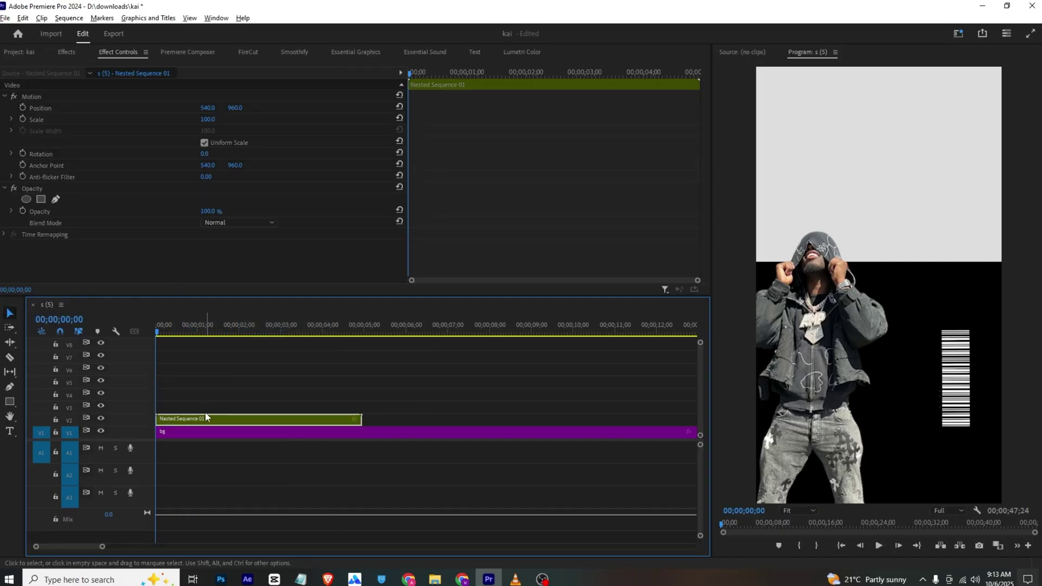
left_click(22, 119)
left_click(22, 107)
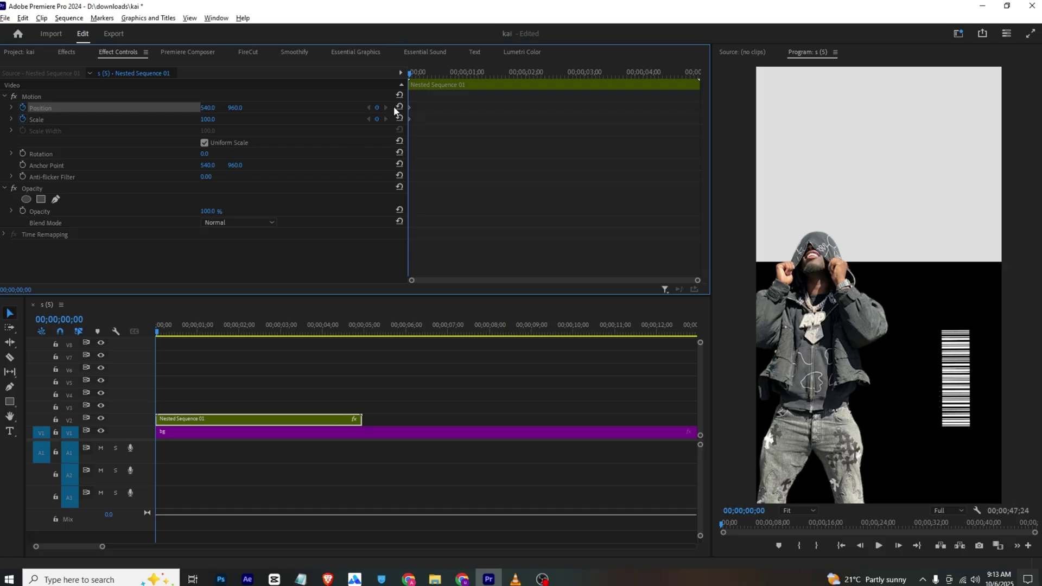
left_click_drag(424, 94, 572, 122)
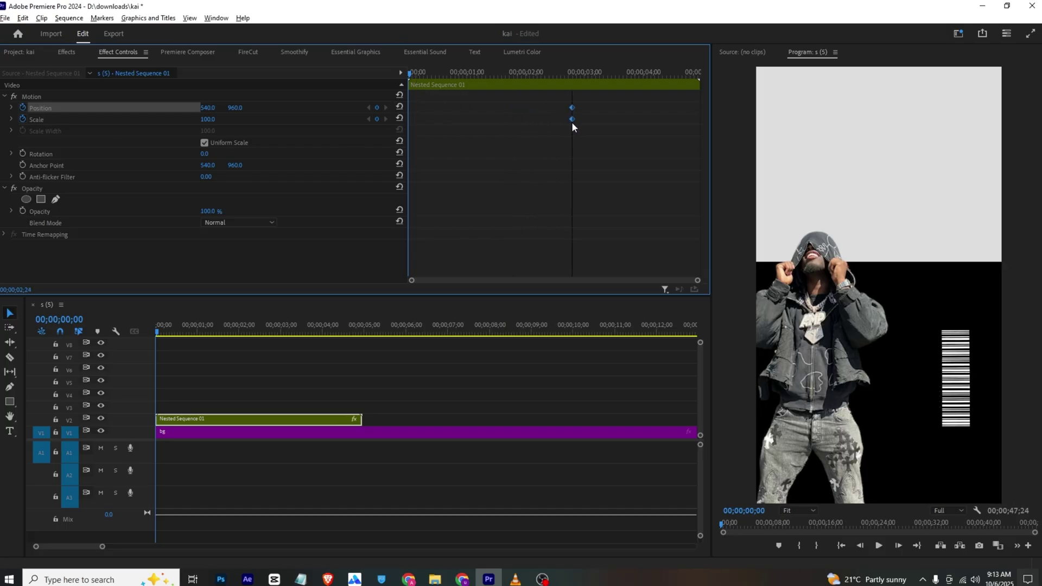
left_click_drag(209, 119, 331, 108)
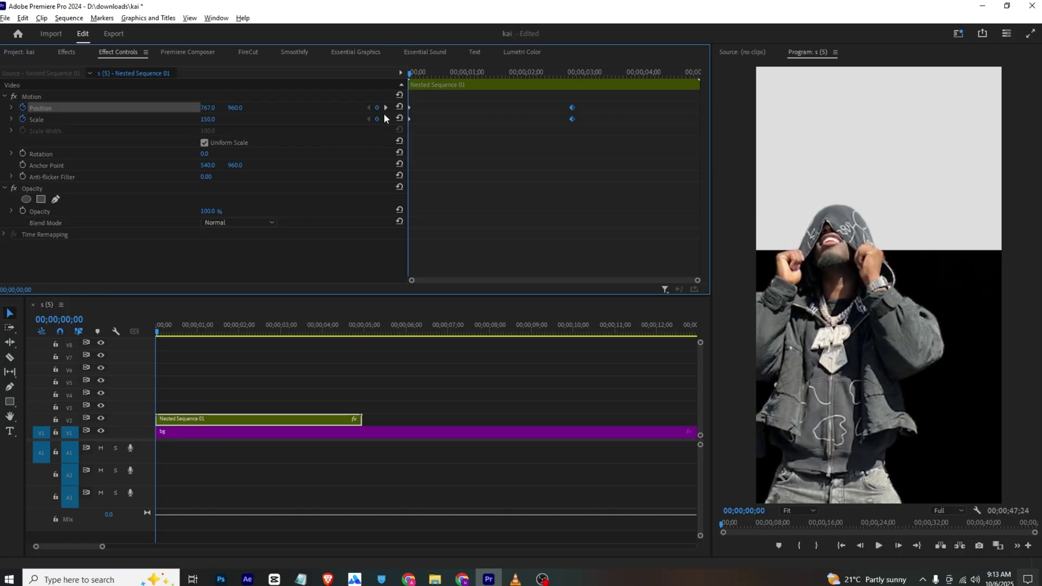
key("space")
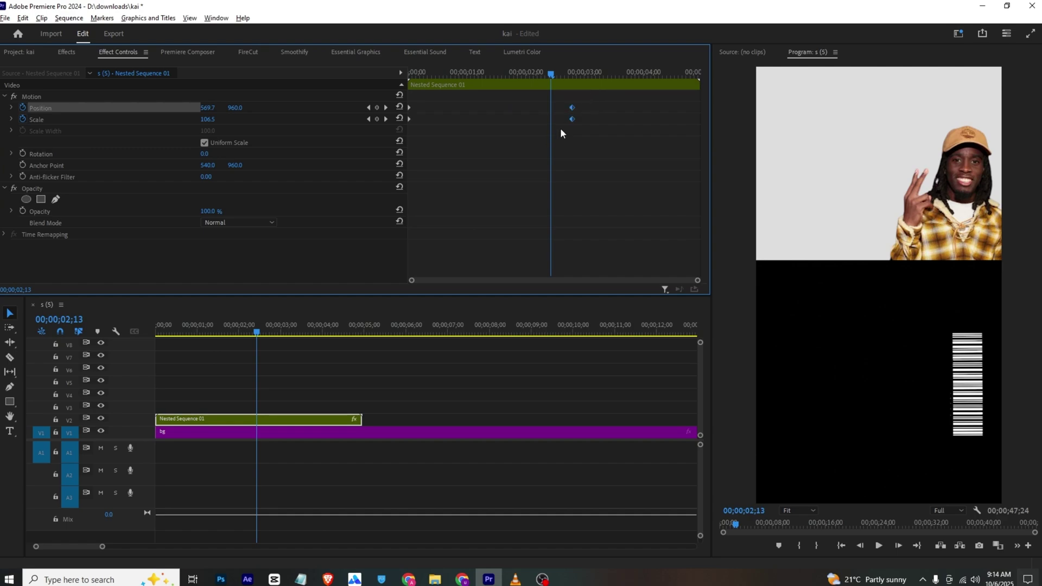
Move the nest's ending position and scale keyframes to about 00;00;01;20, ease the keyframes and preview the zoom-out
left_click_drag(571, 119, 391, 131)
right_click(409, 109)
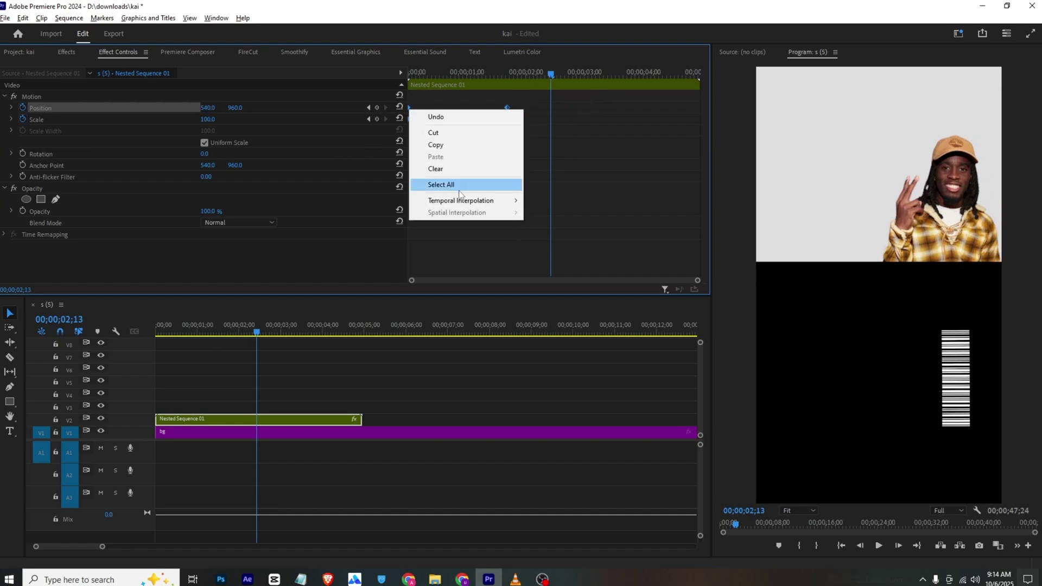
mouse_move(501, 201)
left_click(539, 265)
left_click(444, 115)
left_click_drag(424, 73, 360, 73)
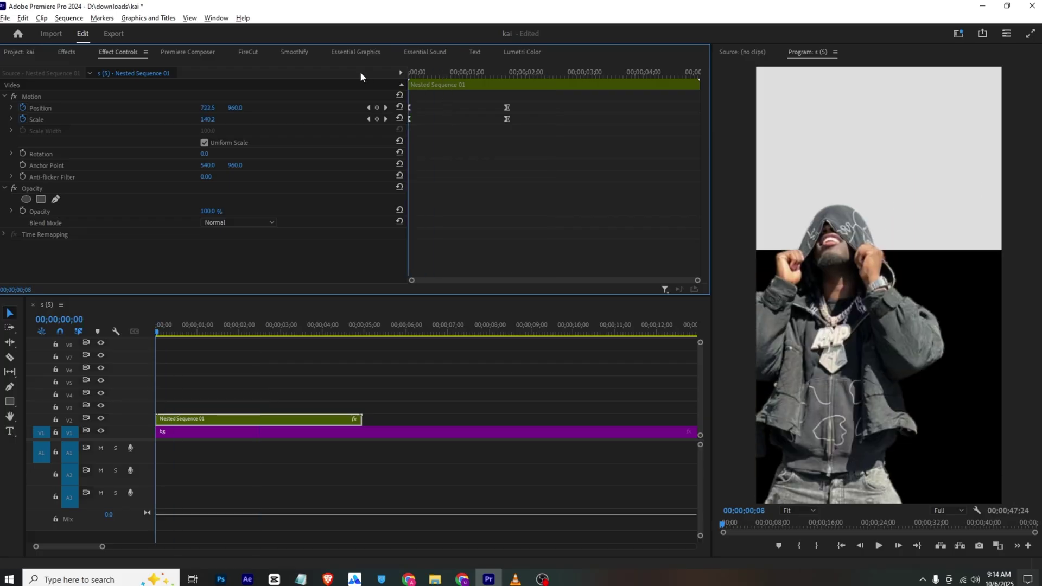
key("space")
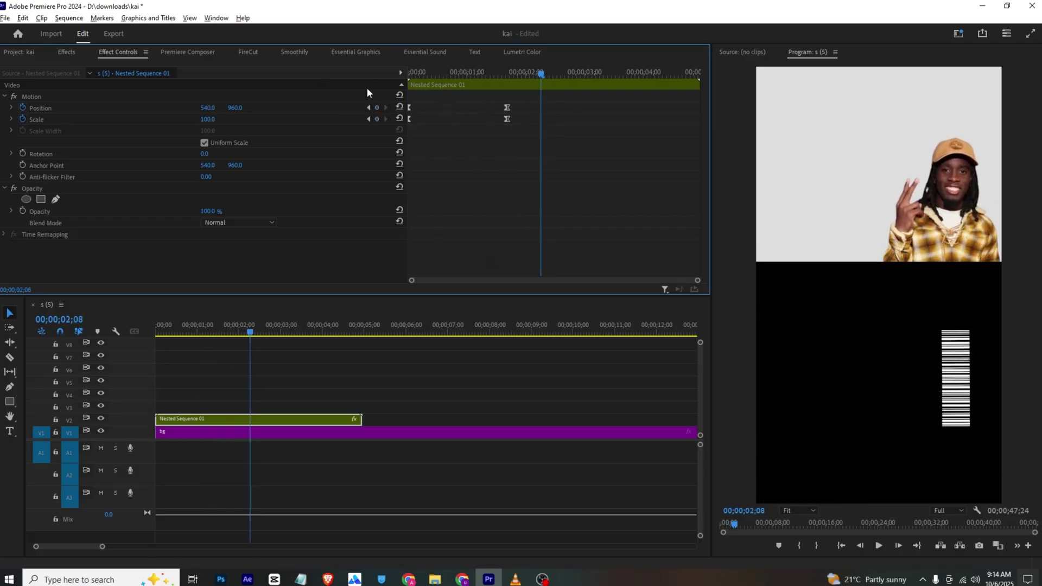
Find where the last cut-out ends and play the reference short in VLC to examine its following scene
left_click_drag(251, 322, 237, 327)
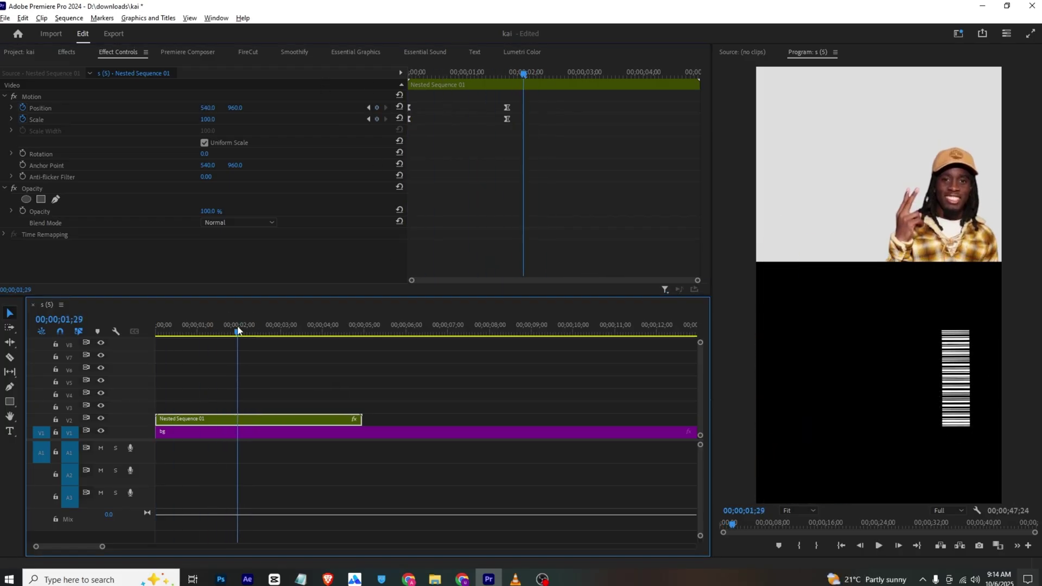
key("alt+Tab")
key("space")
key("space")
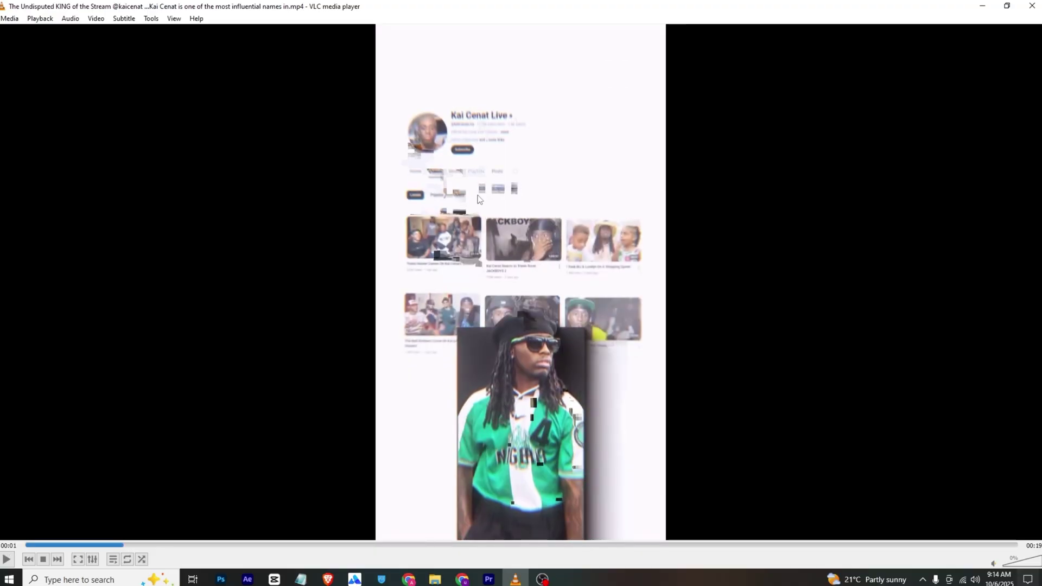
left_click(489, 579)
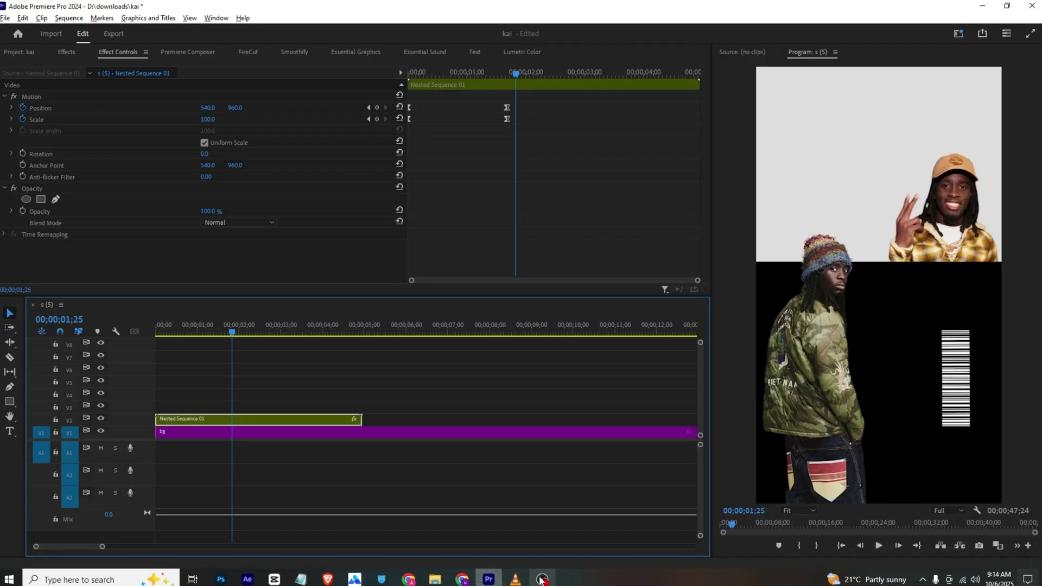
Split Nested Sequence 01 at 00;00;01;25 and delete the part after the cut
left_click(256, 440)
key("c")
left_click(233, 422)
key("v")
left_click(260, 421)
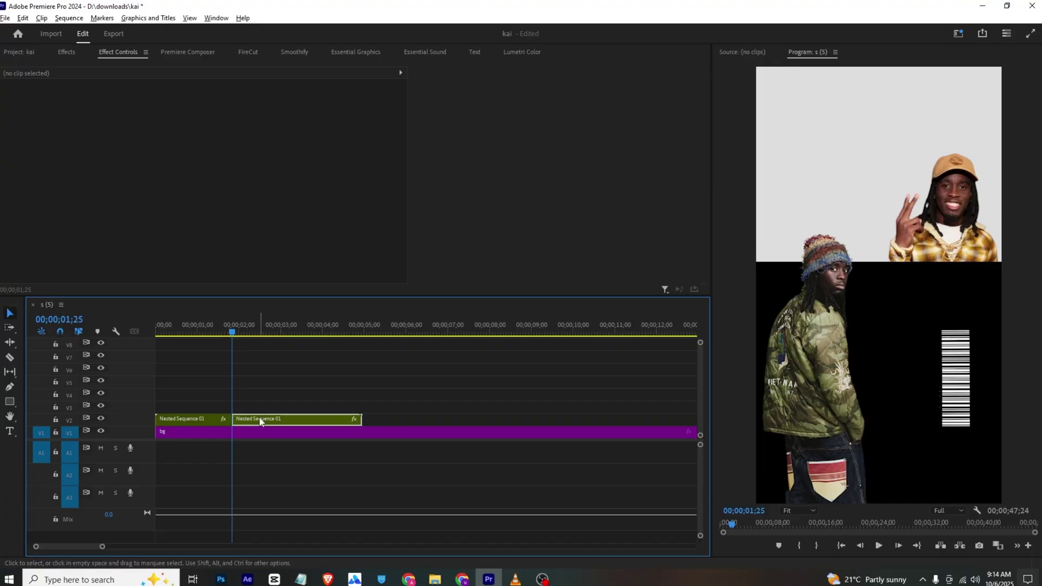
key("Delete")
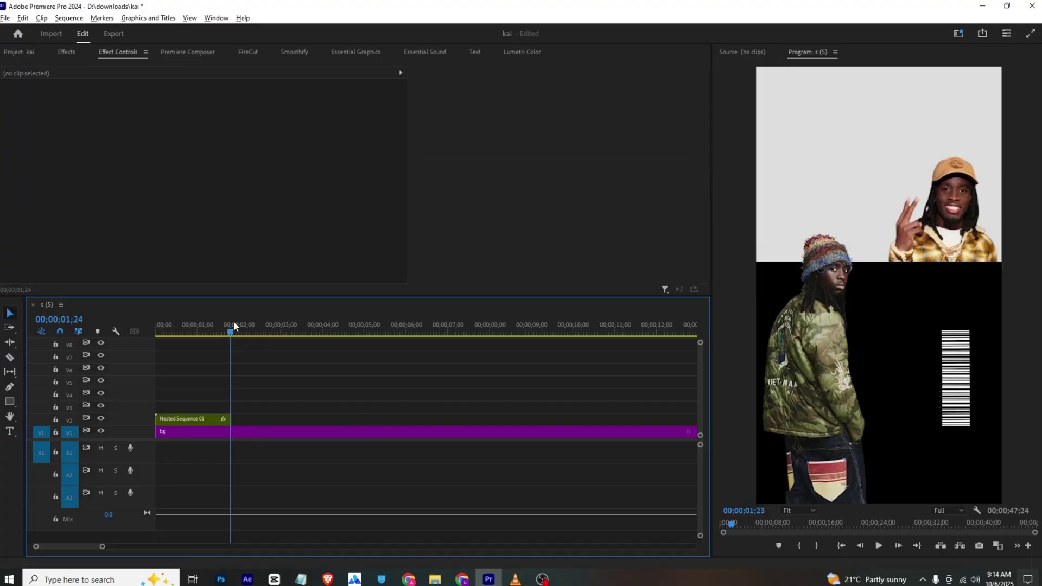
Draw a black rectangle about 532 by 1100 px in the lower middle of the frame at 00;00;01;25 and open its graphic properties
left_click(40, 53)
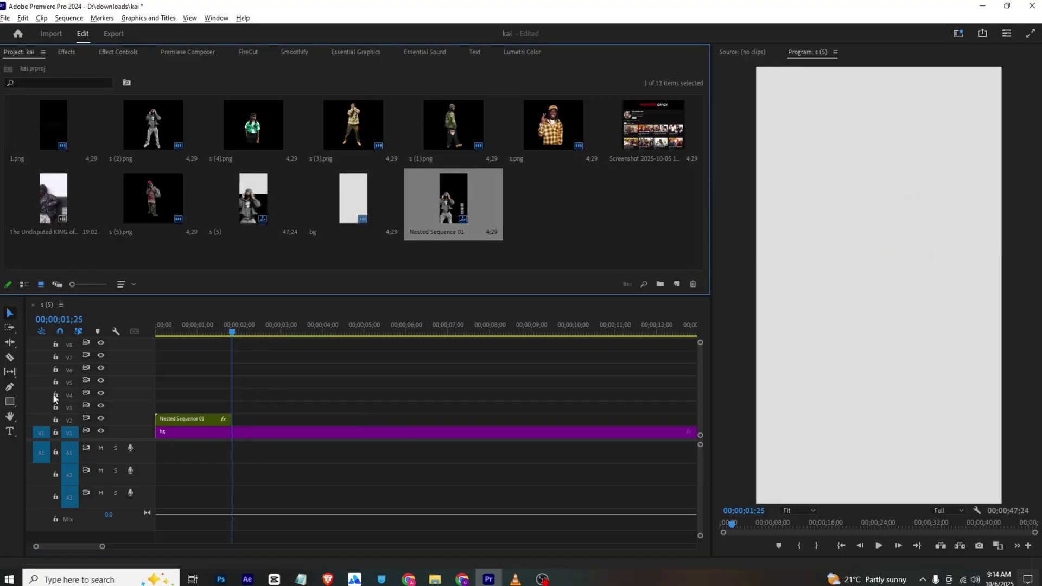
left_click(38, 417)
left_click(9, 404)
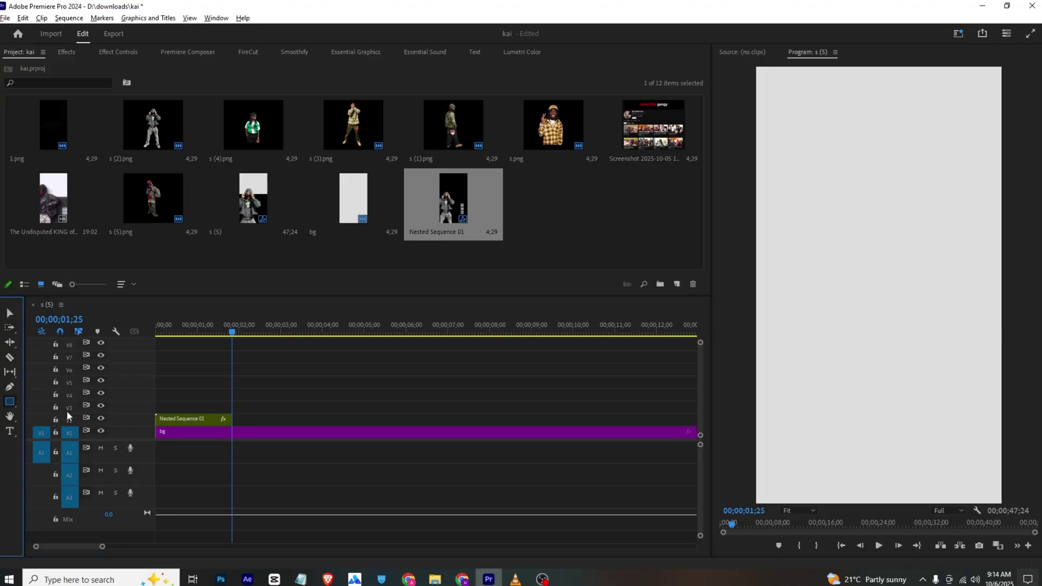
left_click_drag(829, 286, 951, 539)
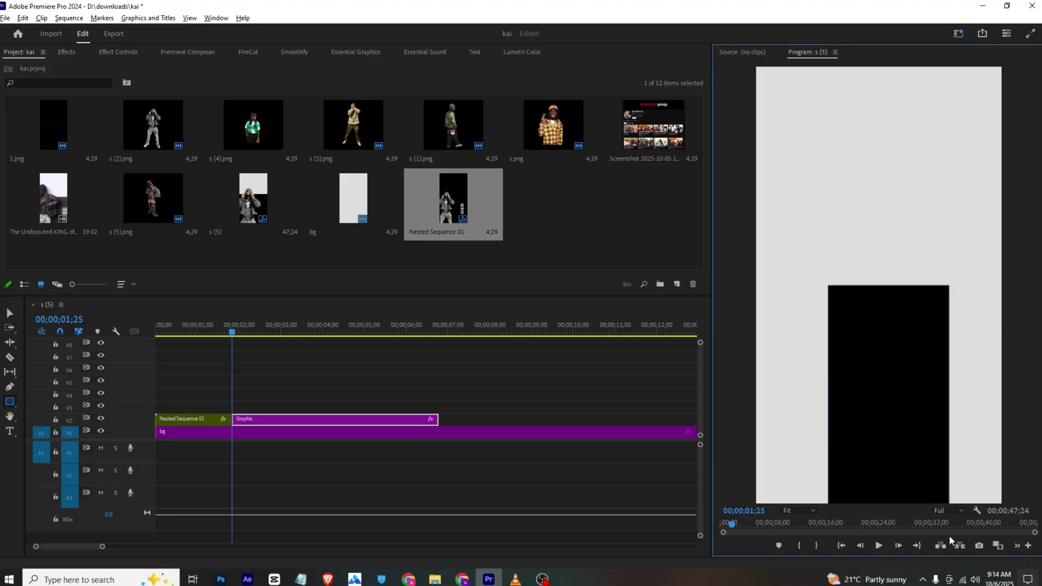
left_click(377, 53)
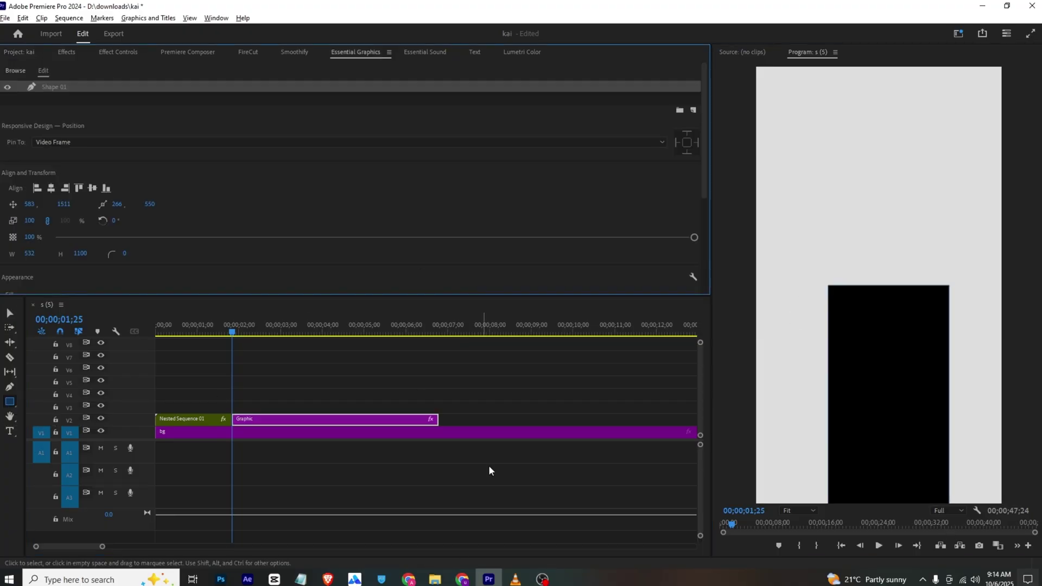
Check the panel placement in the reference short, then set the black rectangle's Vector Motion position to 510, 1199
left_click(515, 579)
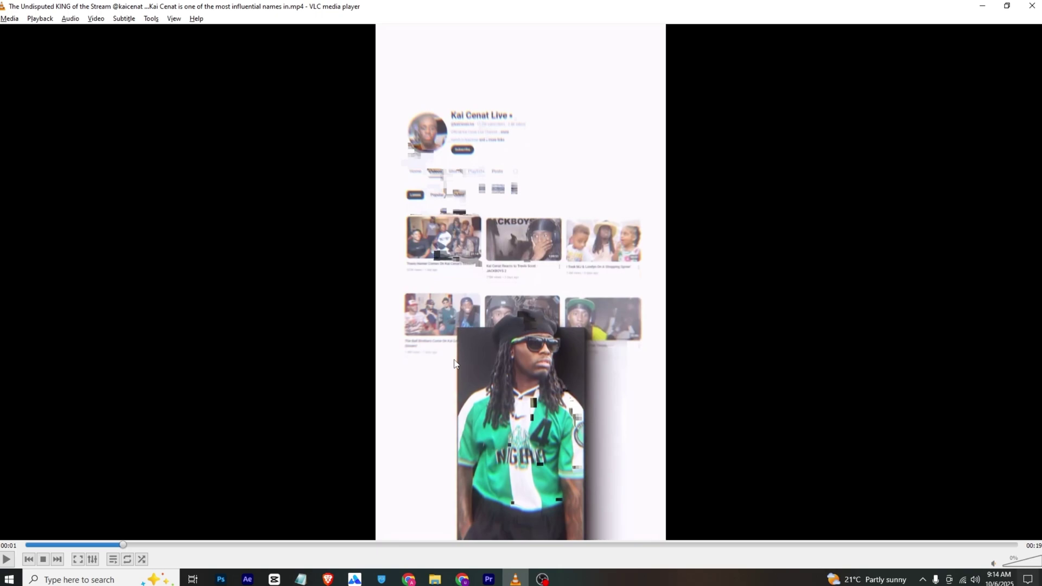
key("alt+Tab")
left_click(123, 54)
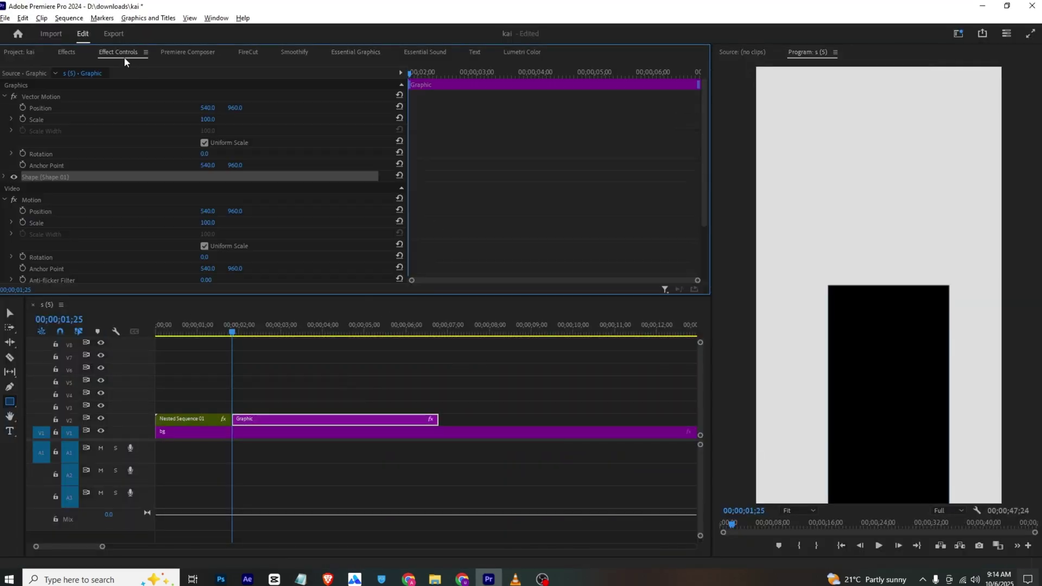
left_click_drag(209, 110, 244, 107)
left_click(235, 80)
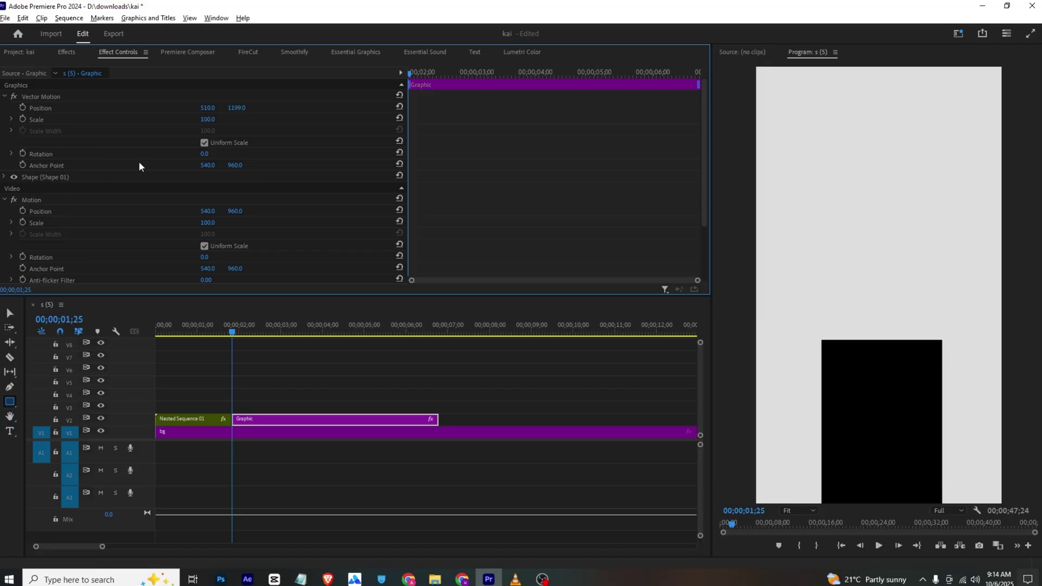
Compare with the reference short, then keyframe the rectangle's non-uniform Scale Width from 0 at 00;00;01;25 to 74 at 00;00;02;19
left_click(516, 579)
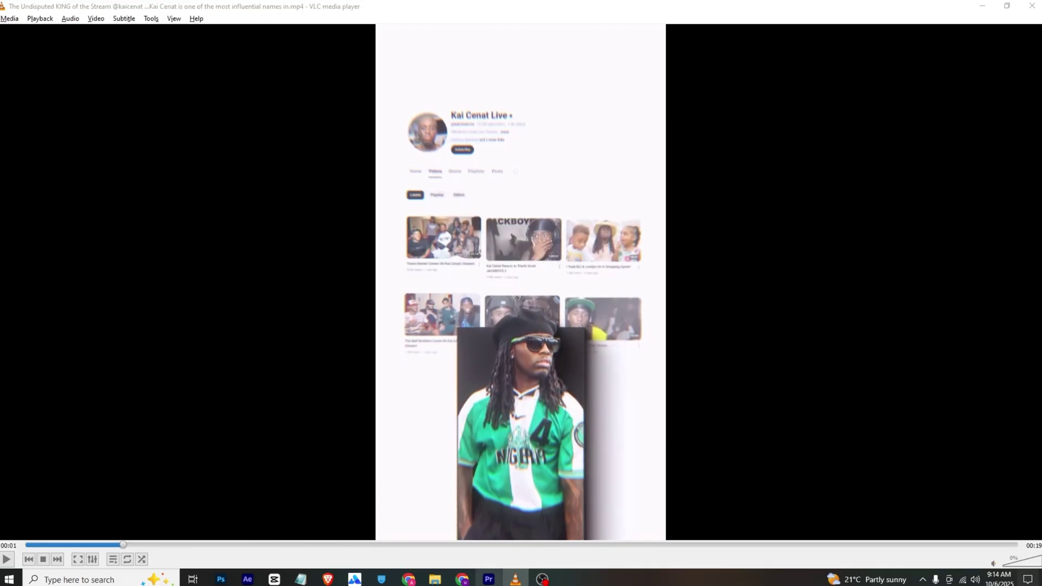
left_click(489, 579)
left_click(204, 143)
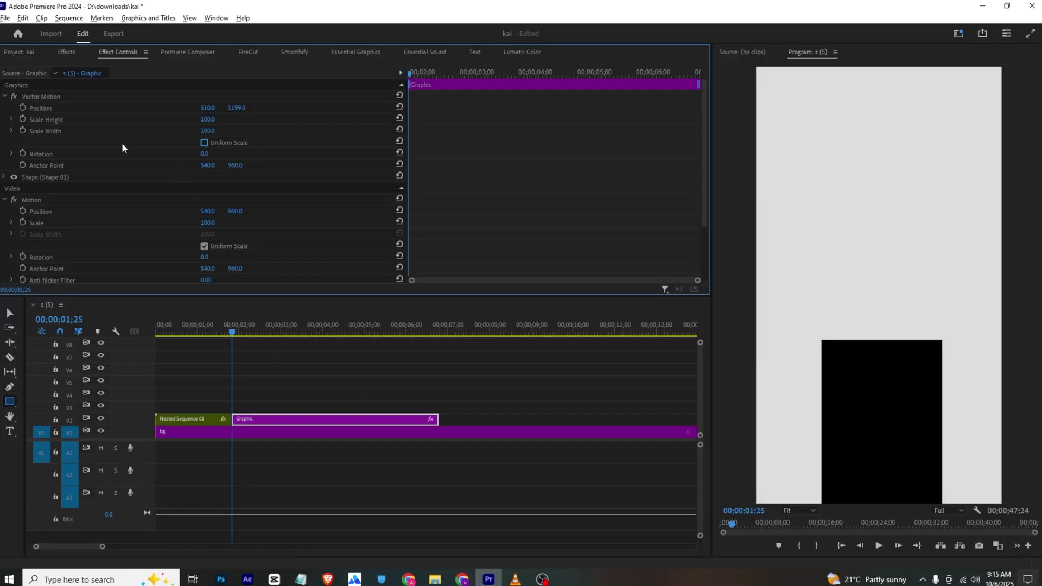
left_click(23, 131)
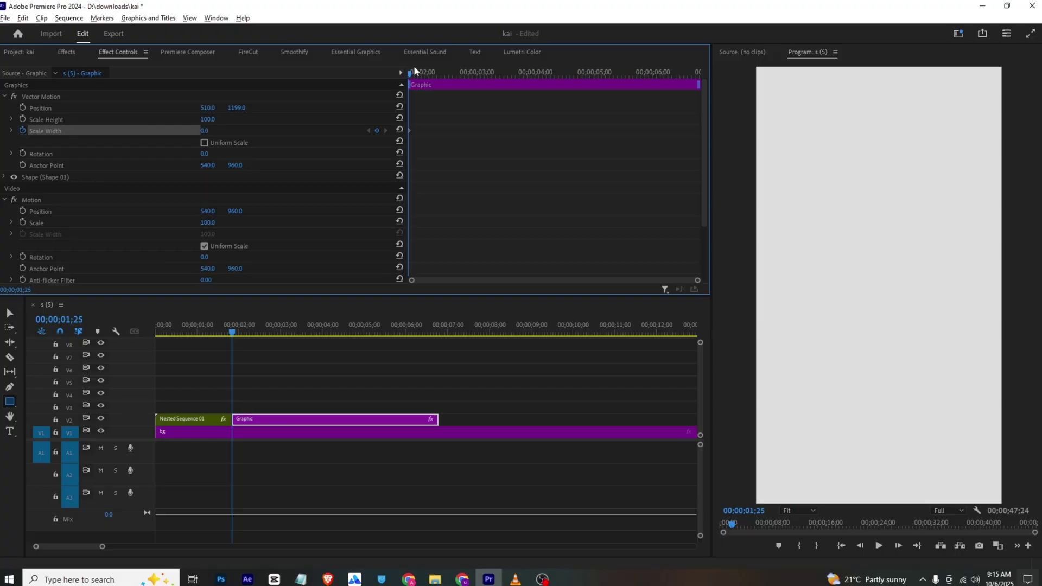
left_click_drag(414, 67, 457, 82)
left_click_drag(217, 130, 257, 130)
Ease both Scale Width keyframes of the black rectangle and play its widening animation from the start
left_click_drag(477, 107, 399, 139)
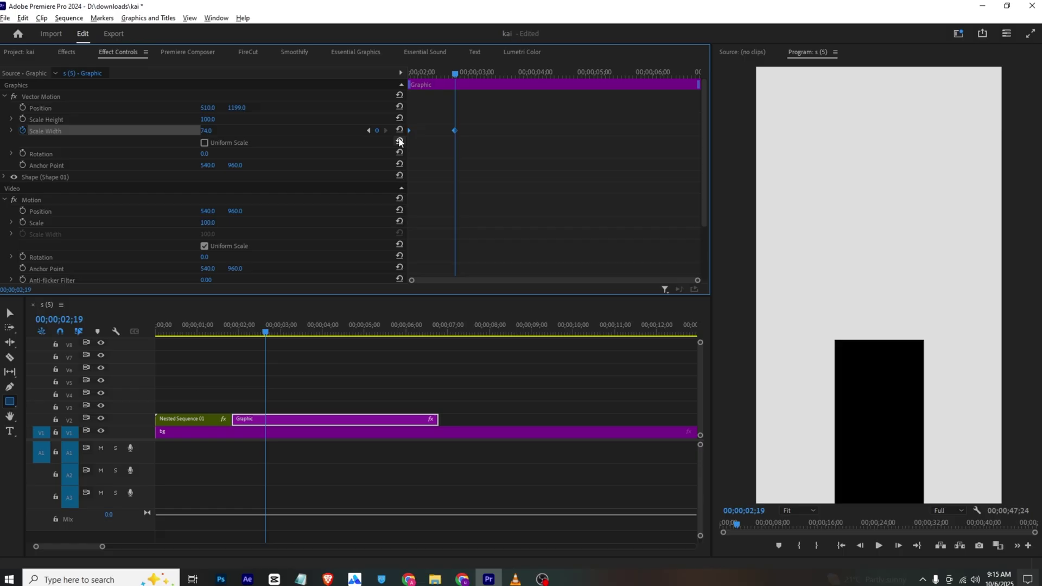
right_click(456, 131)
left_click(507, 283)
left_click_drag(415, 71, 396, 81)
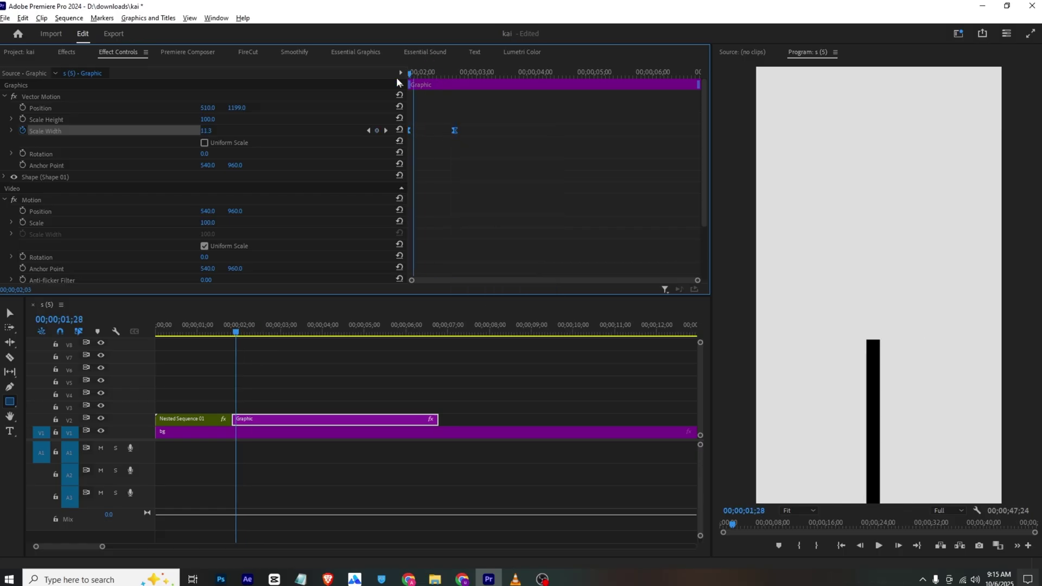
key("space")
key("space")
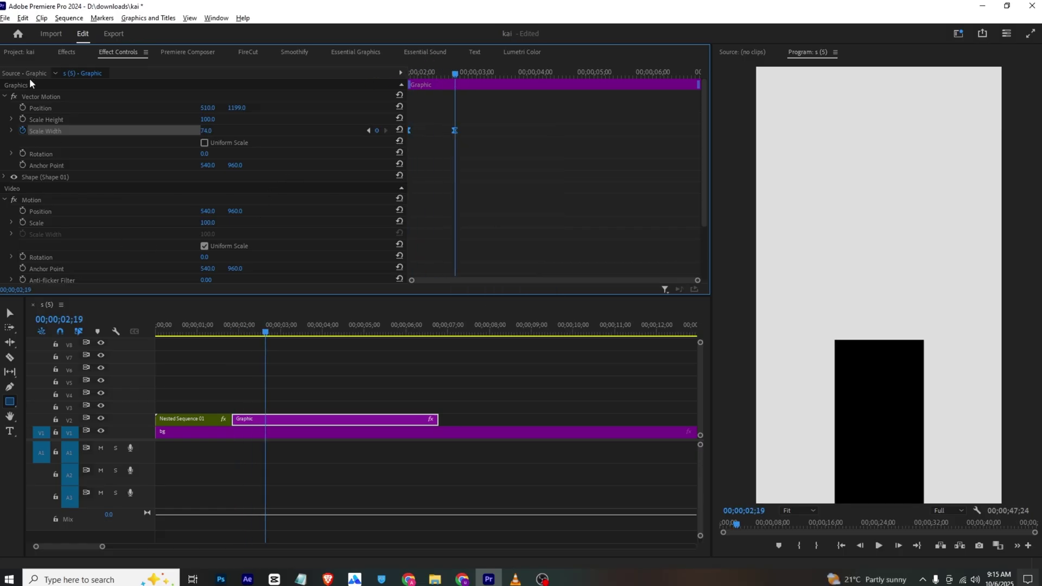
Place s (4).png on V3 above the graphic at 00;00;01;25, with scale 207 and position 567, 1478
left_click(19, 52)
left_click_drag(223, 162, 239, 406)
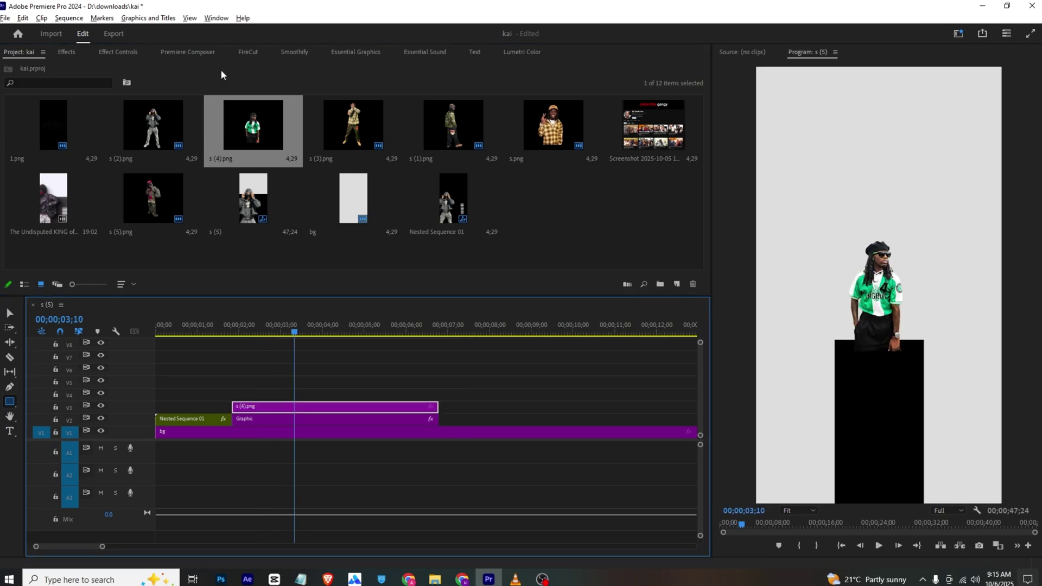
left_click(120, 51)
mouse_move(207, 119)
left_mouse_down()
mouse_move(515, 108)
mouse_move(209, 108)
mouse_move(221, 109)
left_mouse_up()
Keyframe the s (4).png scale to grow from the clip's start to 207 shortly after 00;00;03;10, and preview it
left_click(23, 119)
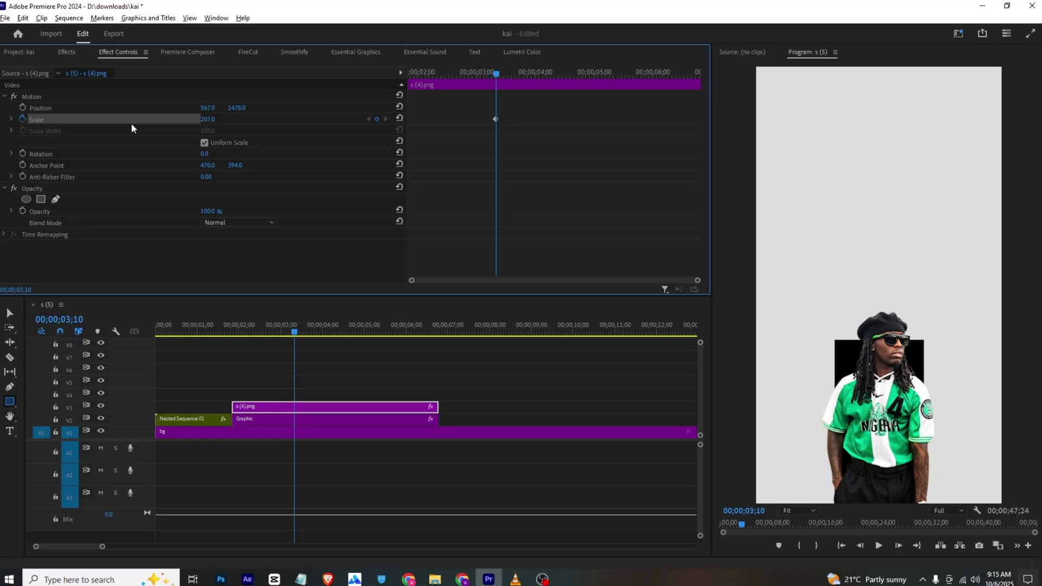
mouse_move(496, 119)
left_mouse_down()
mouse_move(360, 138)
mouse_move(490, 135)
mouse_move(493, 124)
left_mouse_up()
left_click_drag(496, 75, 405, 82)
left_click_drag(209, 120, 96, 119)
key("space")
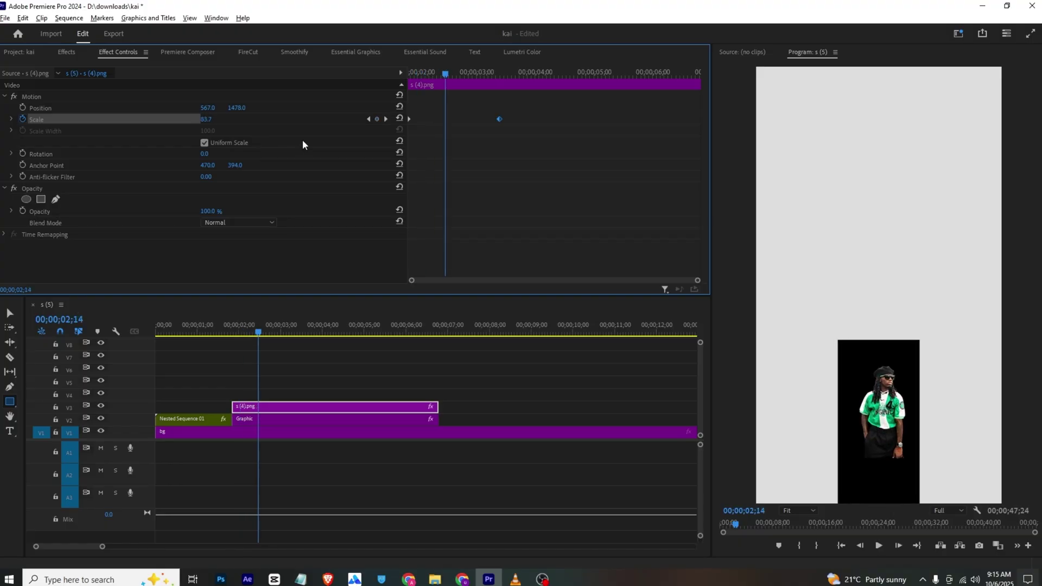
Ease both scale keyframes of the s (4).png cut-out and check the motion partway through
left_click_drag(513, 106, 448, 143)
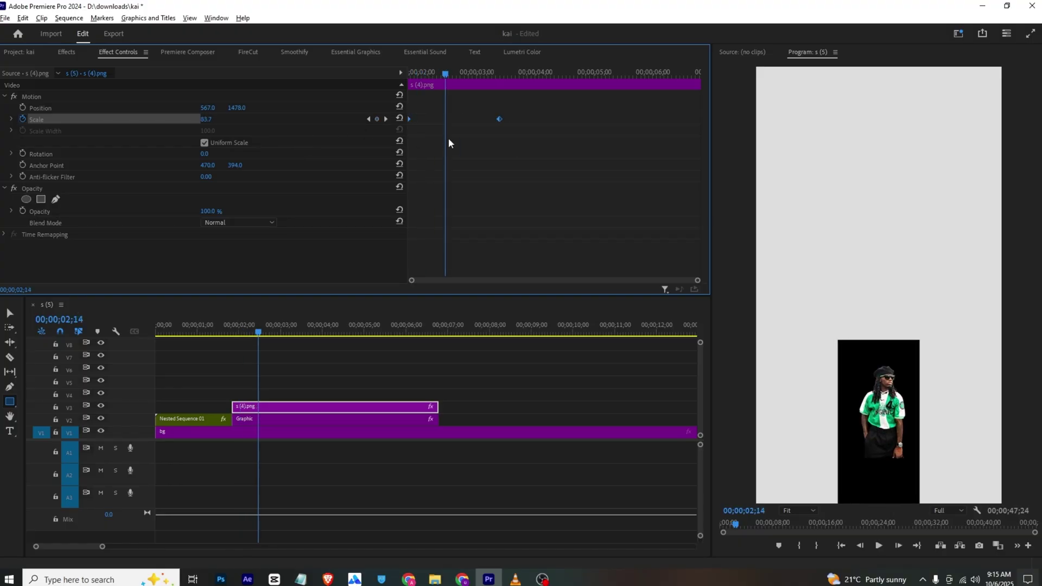
right_click(499, 119)
left_click(540, 276)
left_click(454, 72)
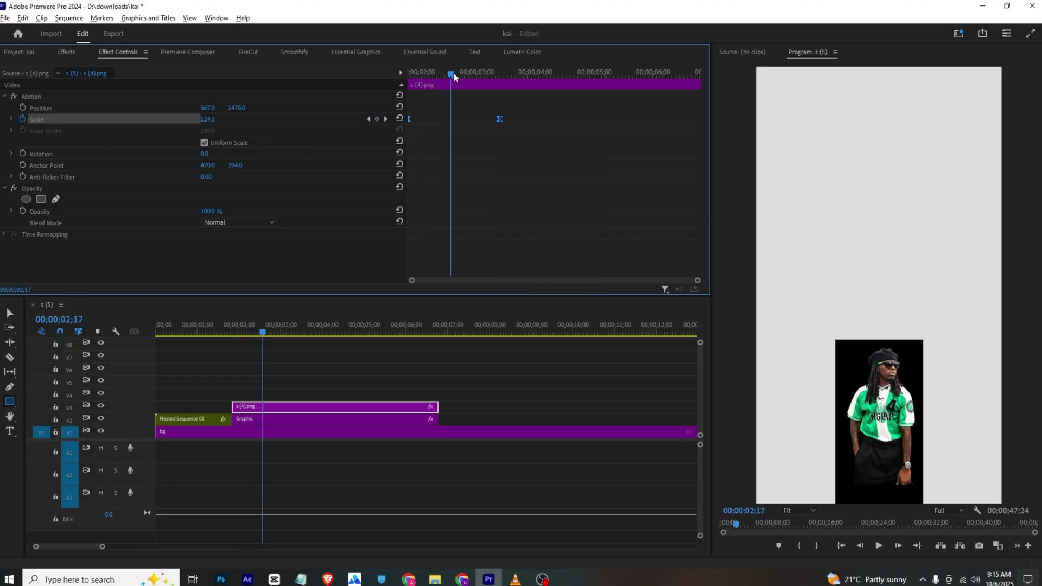
Apply the fast-start, slow-end Smoothify preset to the s (4).png scale animation and play it back
left_click(307, 52)
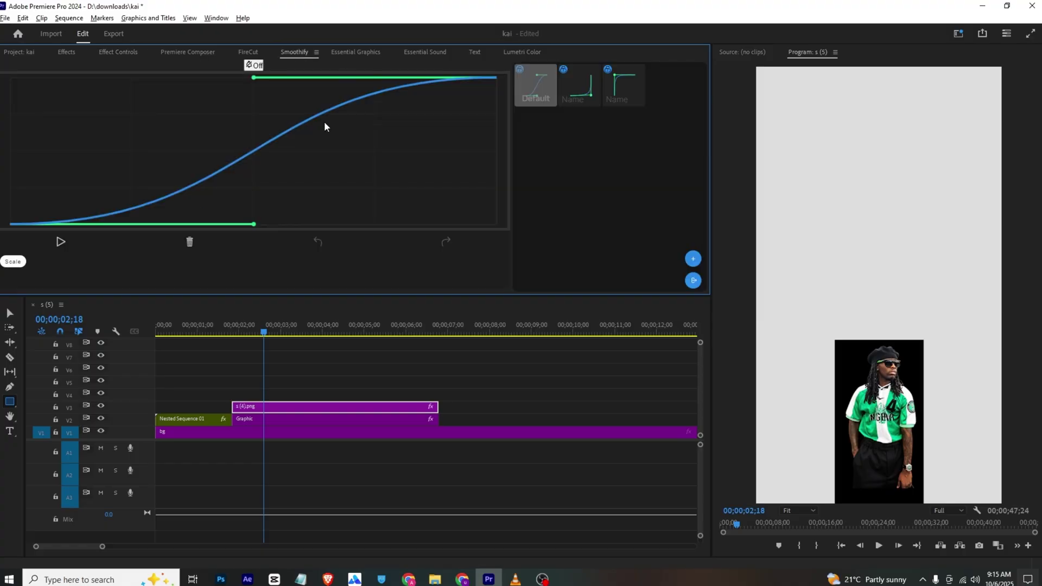
left_click(622, 87)
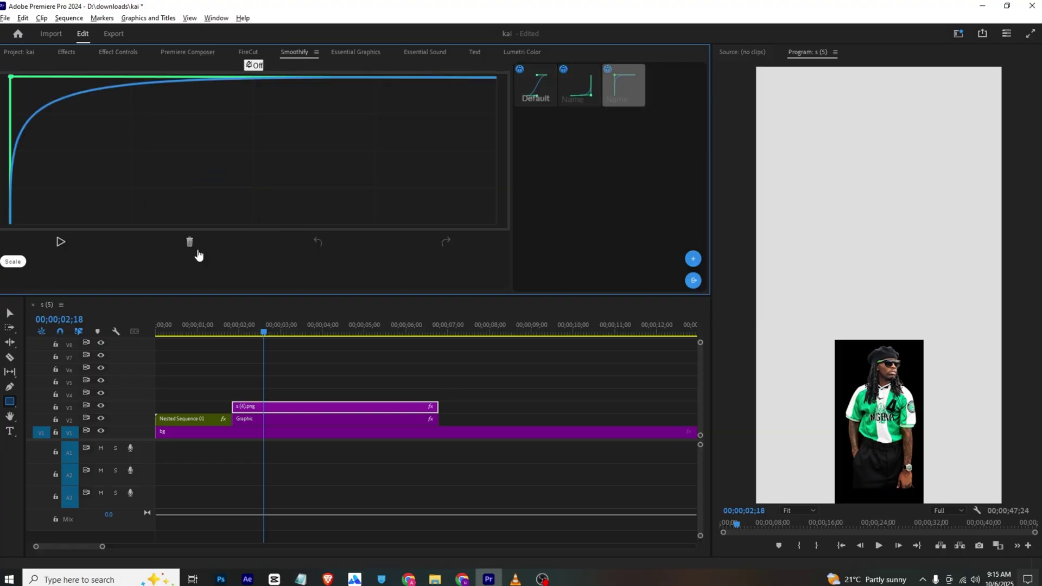
left_click(59, 242)
left_click_drag(429, 77, 308, 77)
key("space")
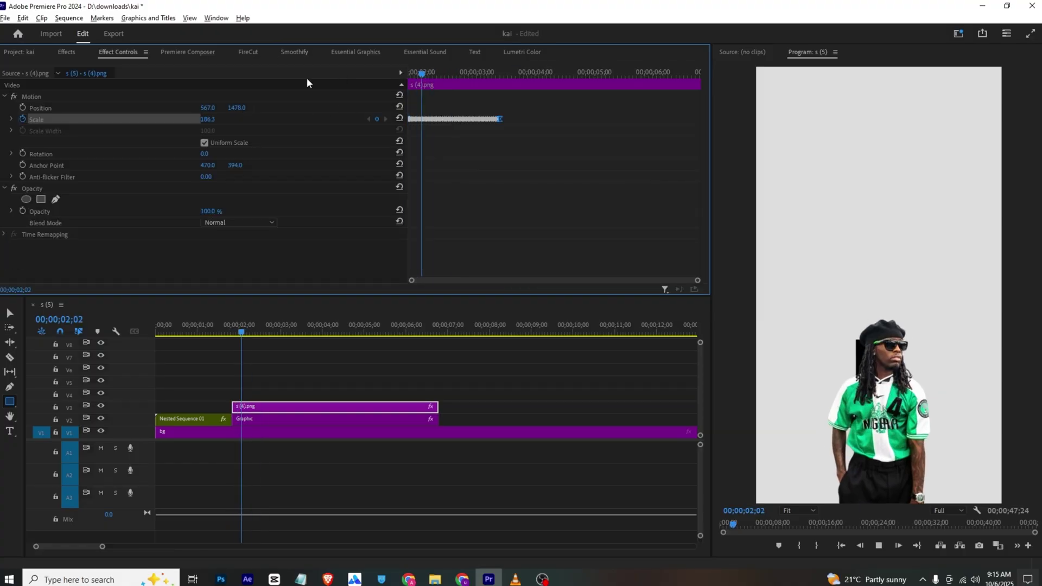
key("space")
left_click_drag(454, 73, 377, 74)
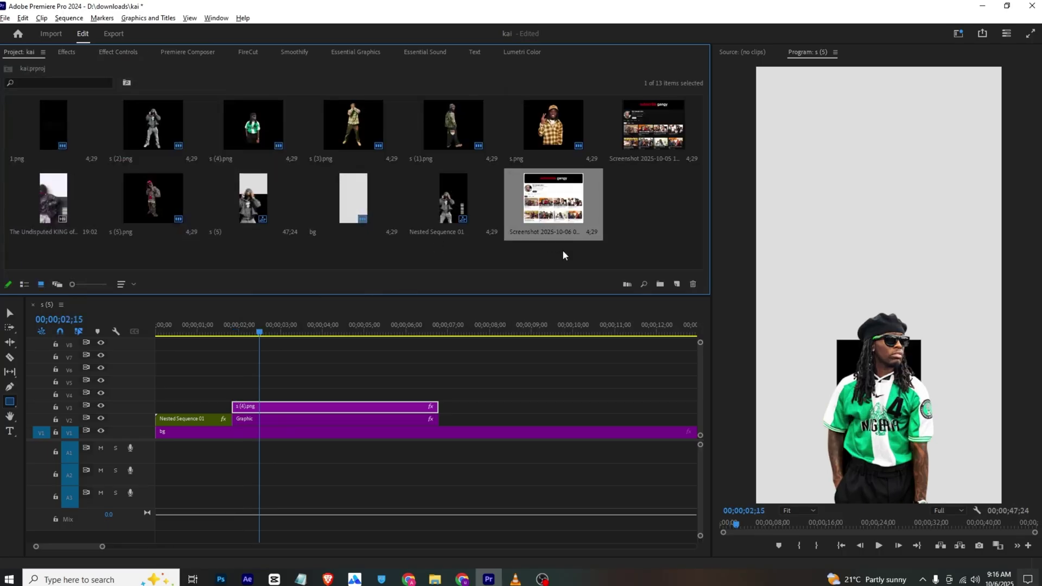
Place Screenshot 2025-10-06 090118.png on V4 at 00;00;01;25 and hide the V3 and V2 tracks
left_click(634, 230)
left_click_drag(564, 205, 248, 399)
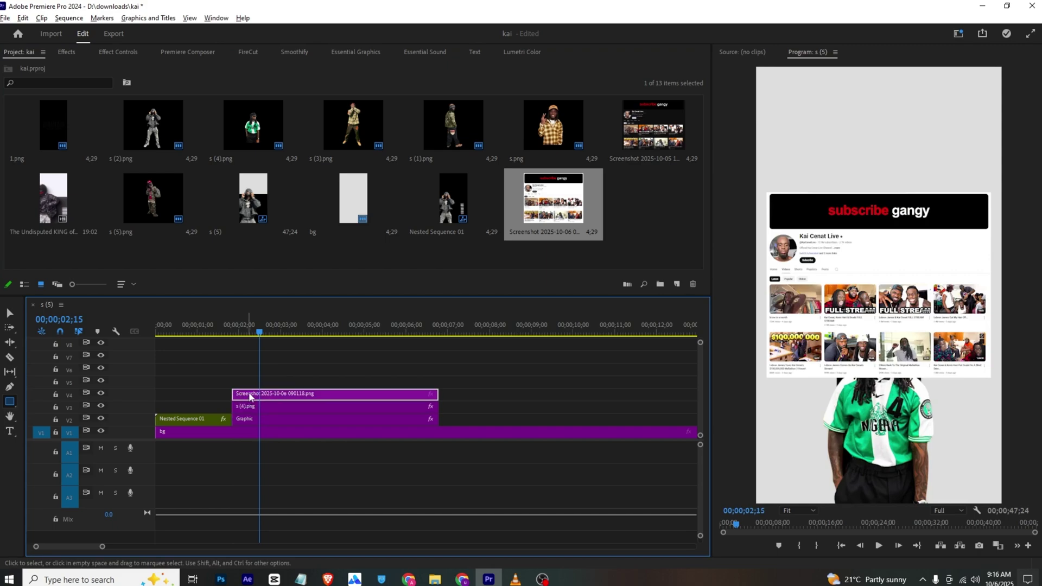
left_click(101, 406)
left_click(102, 419)
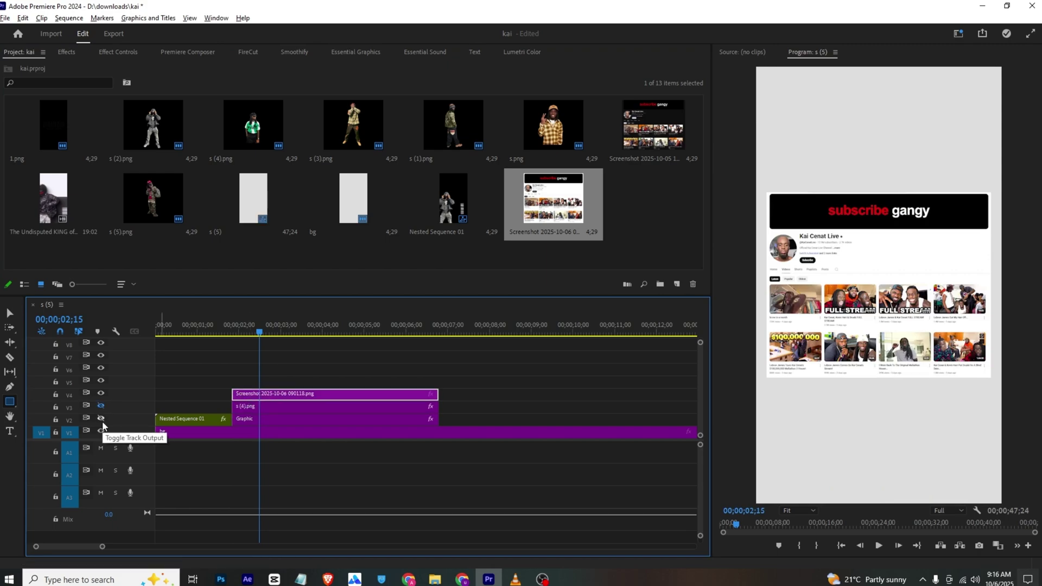
Set the channel screenshot's position to 540, 674 and its scale to 103
left_click(118, 51)
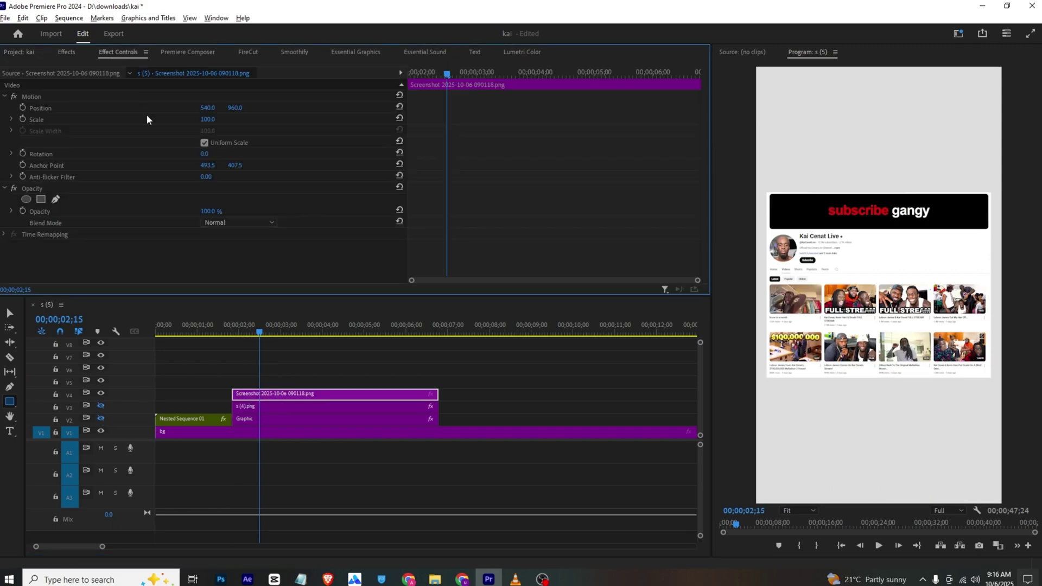
left_click_drag(234, 107, 218, 122)
left_click(168, 254)
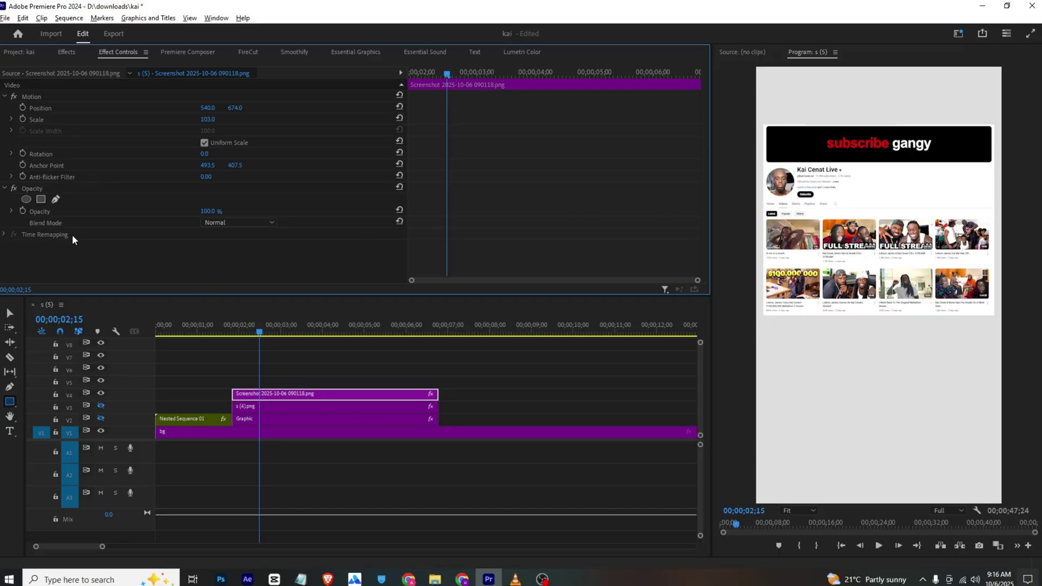
Draw a closed rectangular opacity mask with the Pen around the screenshot's black "subscribe gangy" banner
left_click(223, 343)
left_click(317, 395)
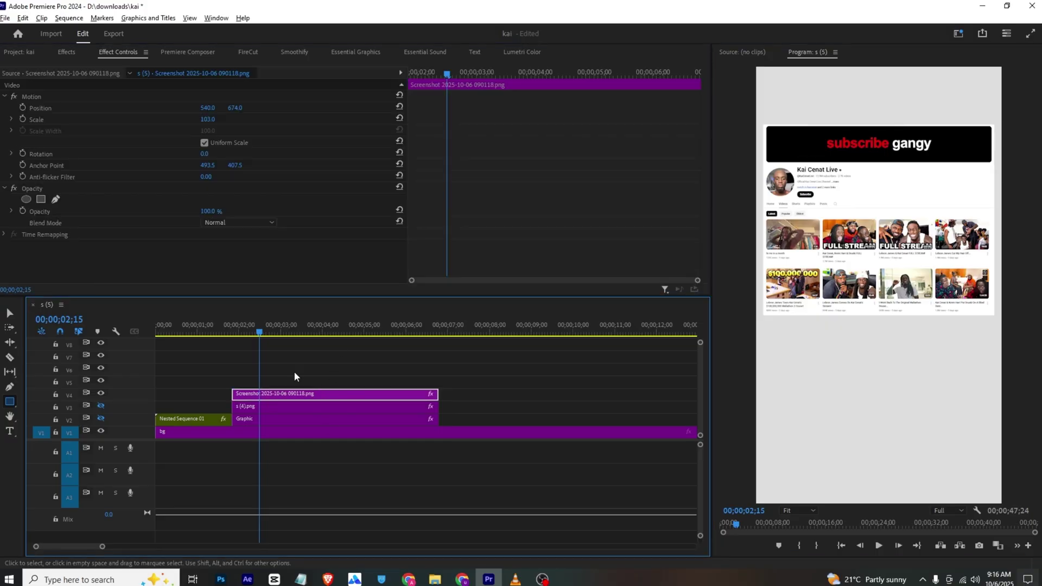
left_click(33, 188)
left_click(55, 200)
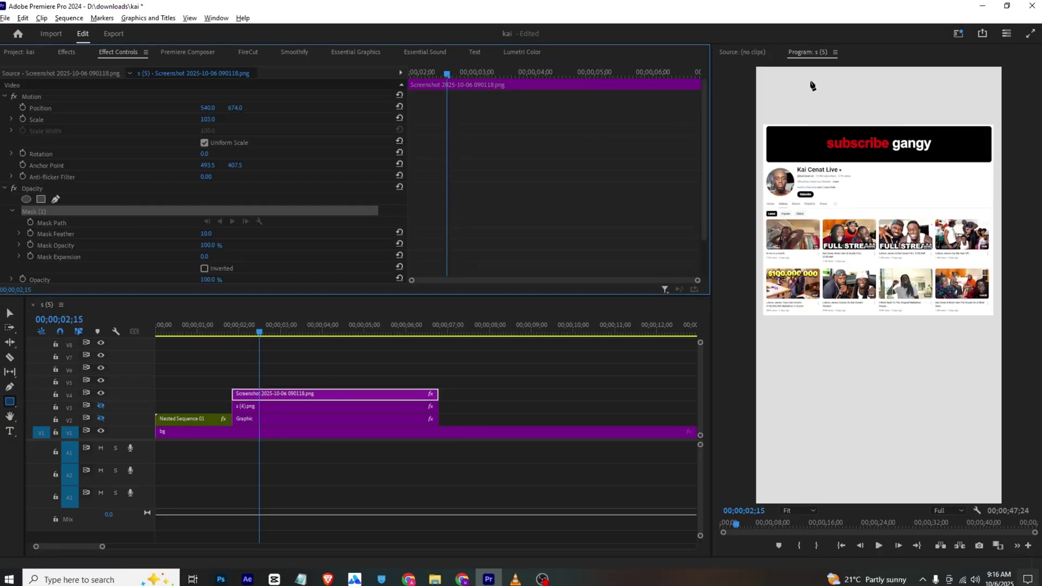
left_click(764, 126)
left_click(994, 125)
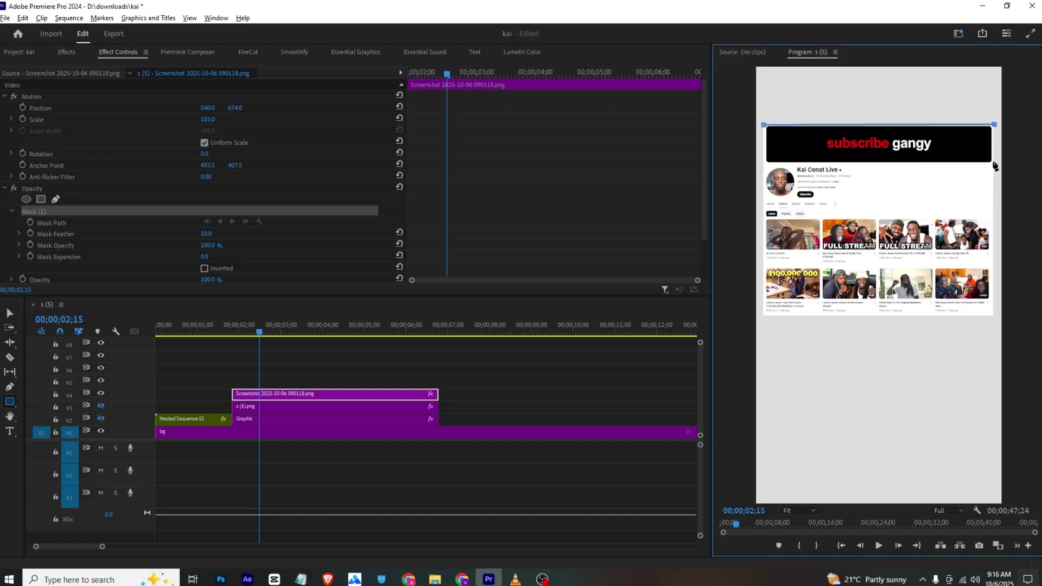
left_click(763, 162)
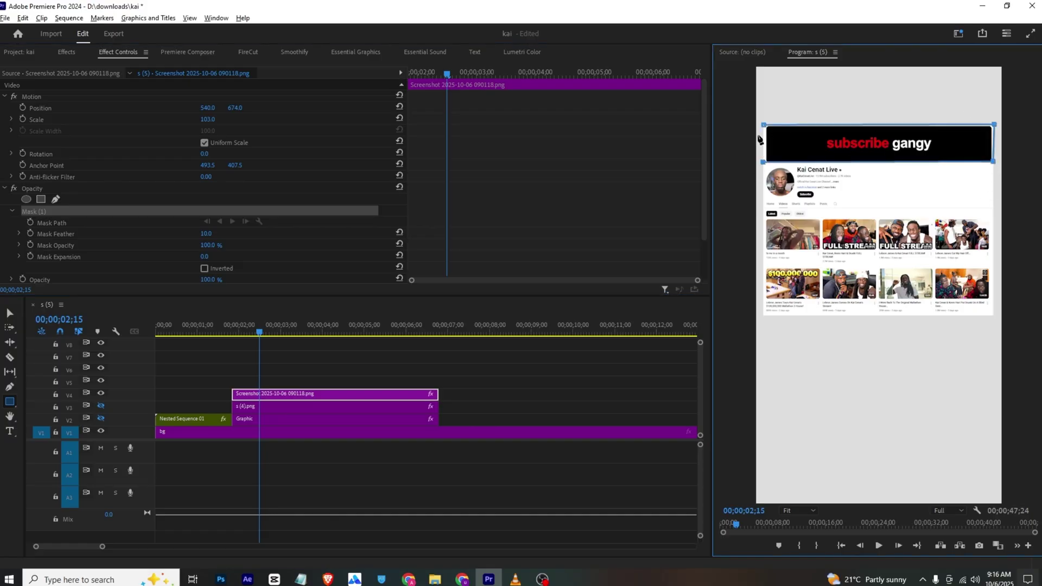
left_click(763, 127)
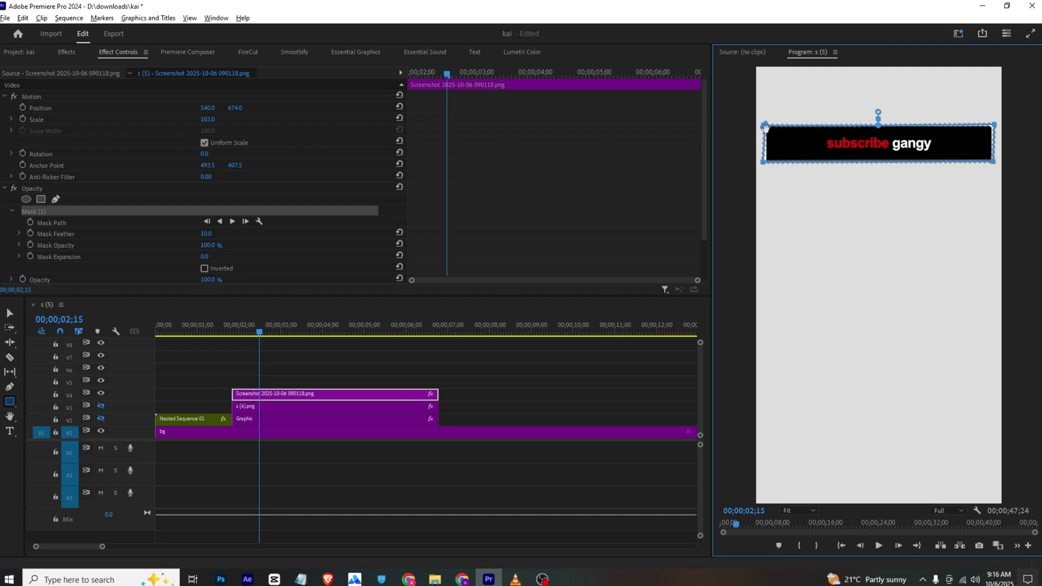
Duplicate the masked screenshot clip onto V5 and invert the copy's banner mask
left_click(274, 372)
left_click_drag(288, 400, 289, 387)
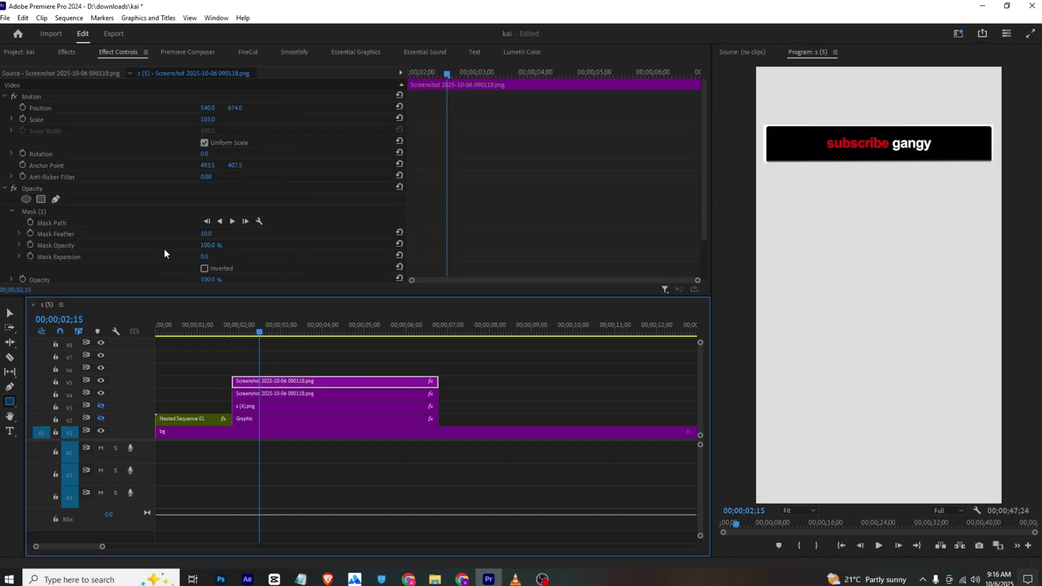
left_click(204, 269)
left_click(75, 209)
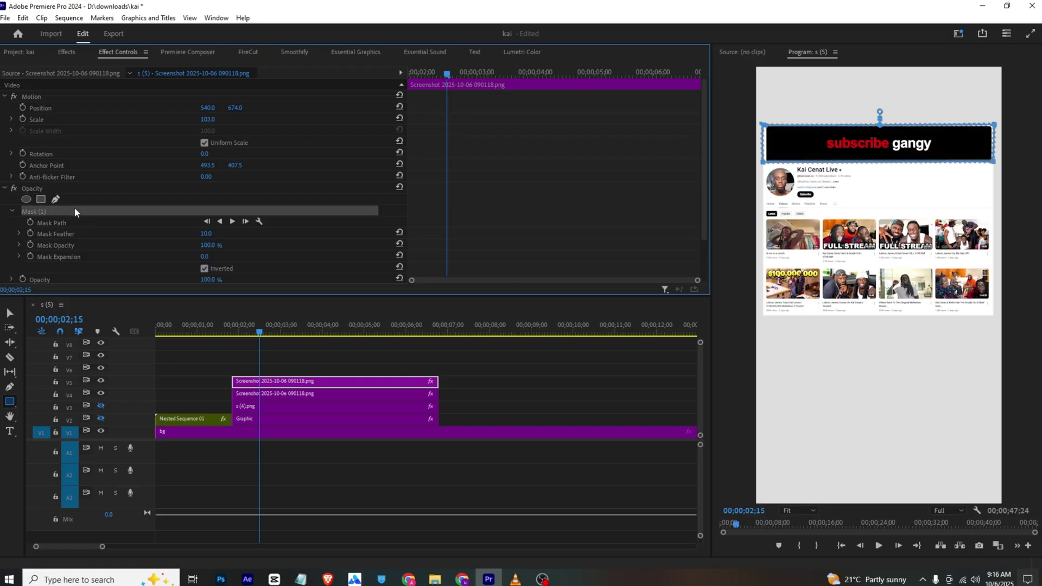
Pen a mask around the profile and tab section on the V5 copy, then delete its inverted banner mask
left_click(68, 190)
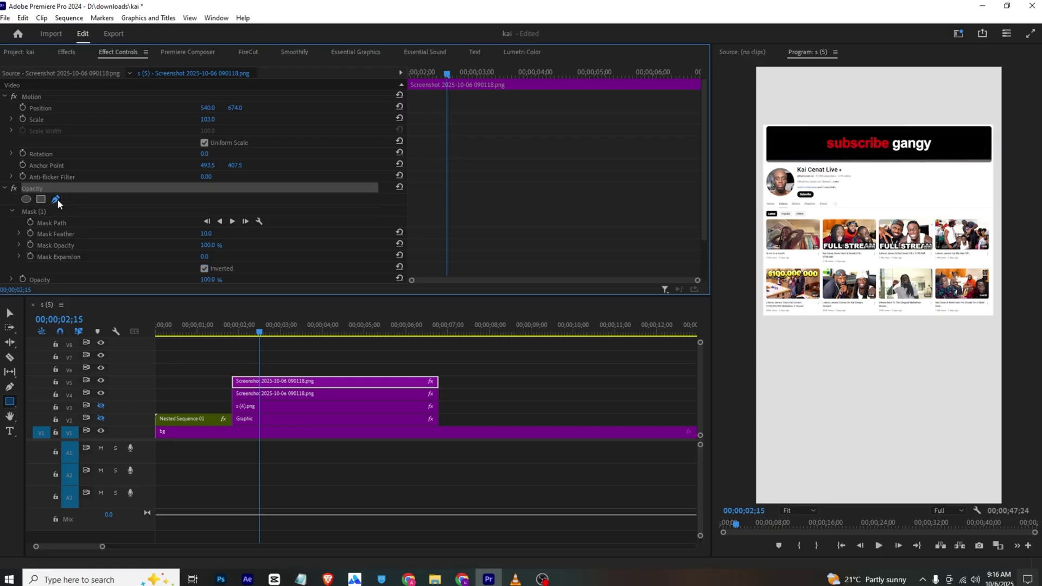
left_click(56, 199)
left_click(764, 162)
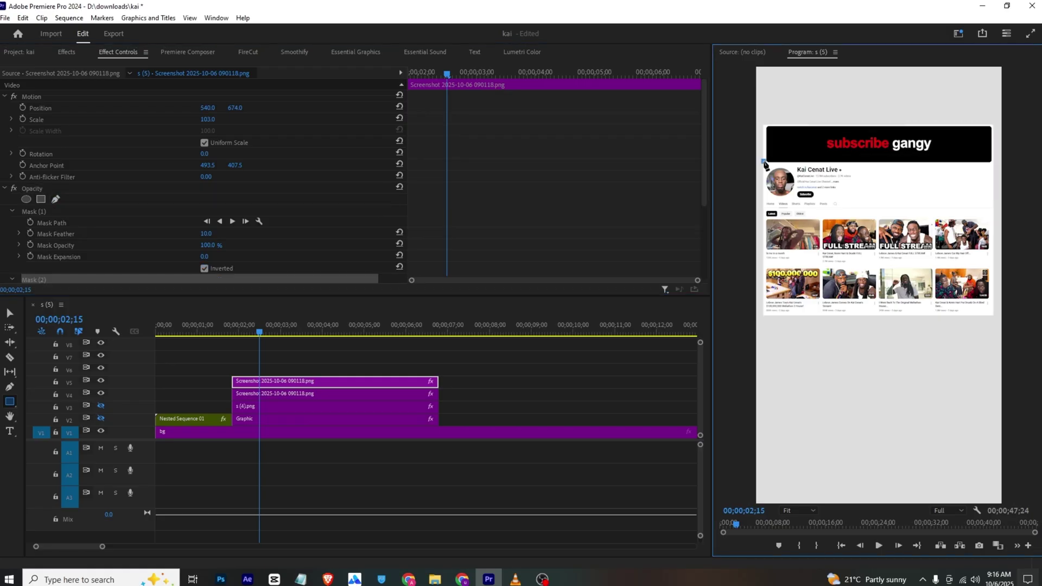
left_click(764, 208)
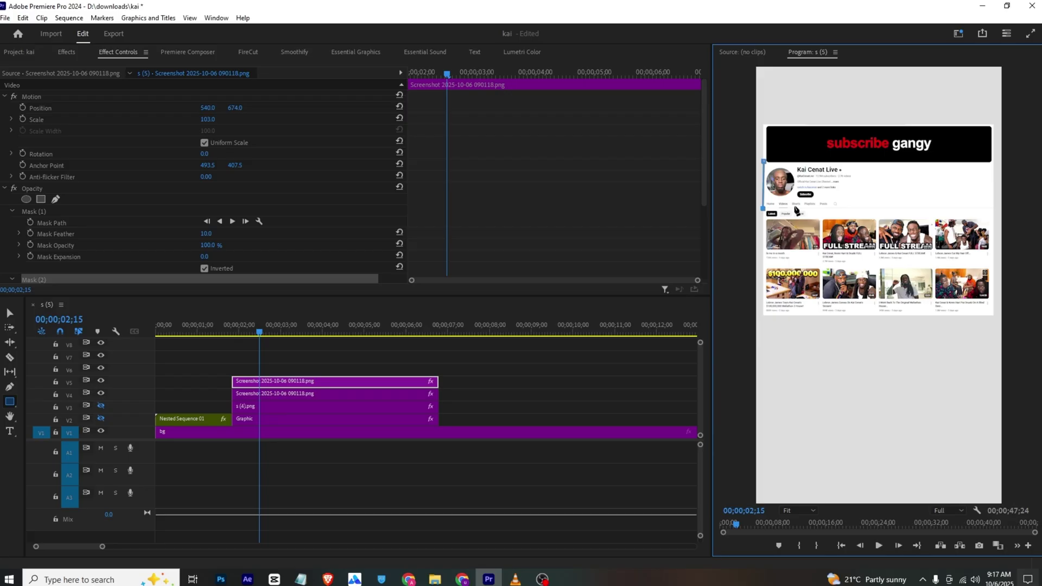
left_click(994, 208)
left_click(994, 162)
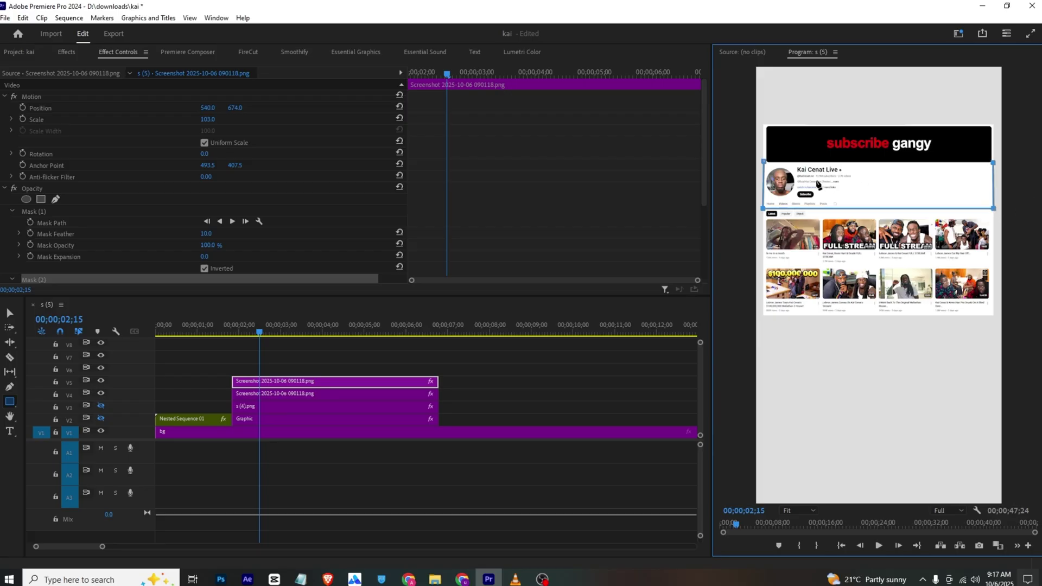
left_click(764, 163)
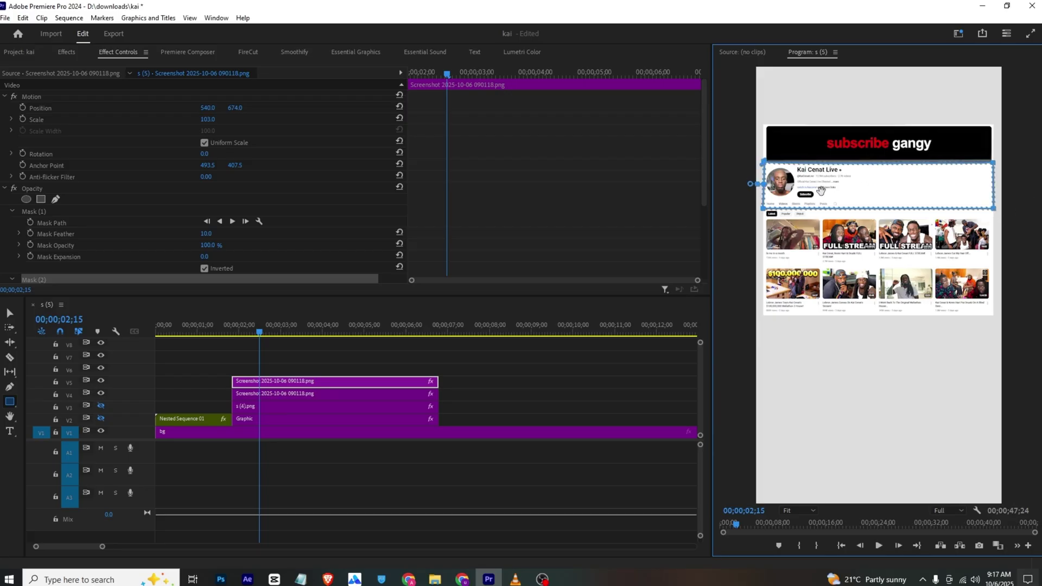
left_click(29, 212)
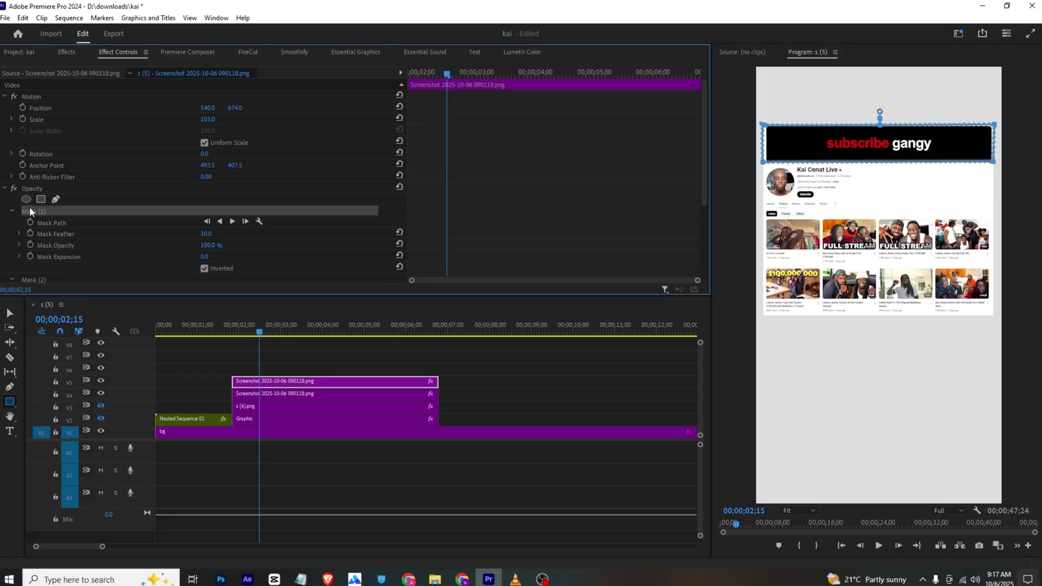
key("Delete")
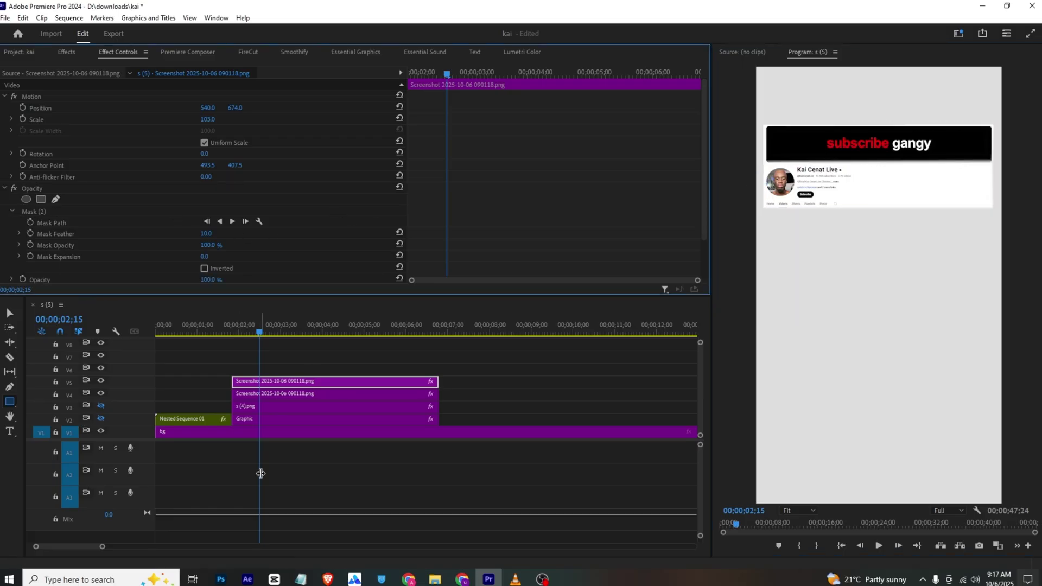
Duplicate the profile-section clip onto V6 and invert Mask (2) on the copy
left_click_drag(253, 387, 254, 377)
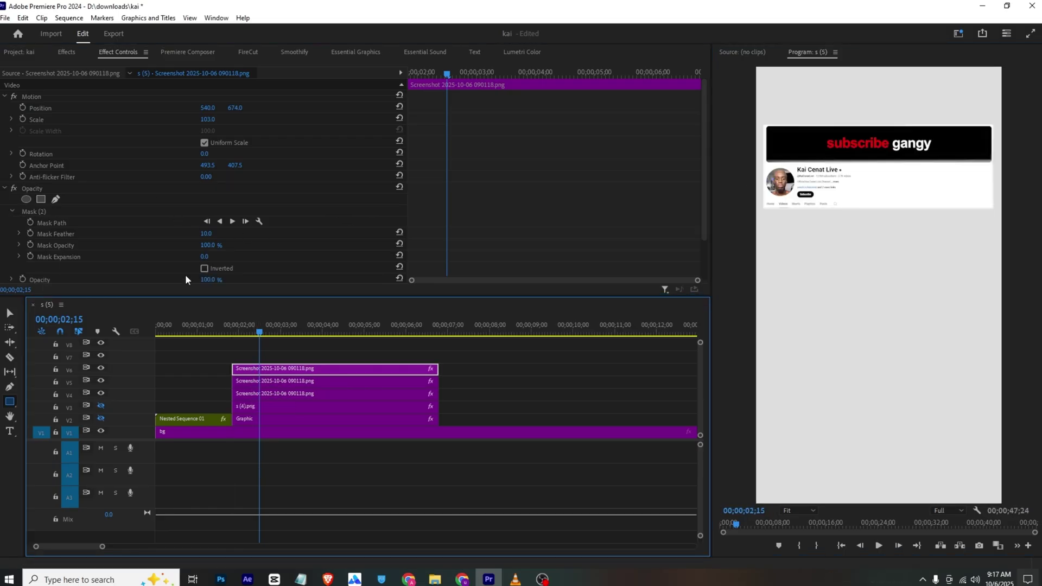
left_click(205, 267)
left_click(43, 210)
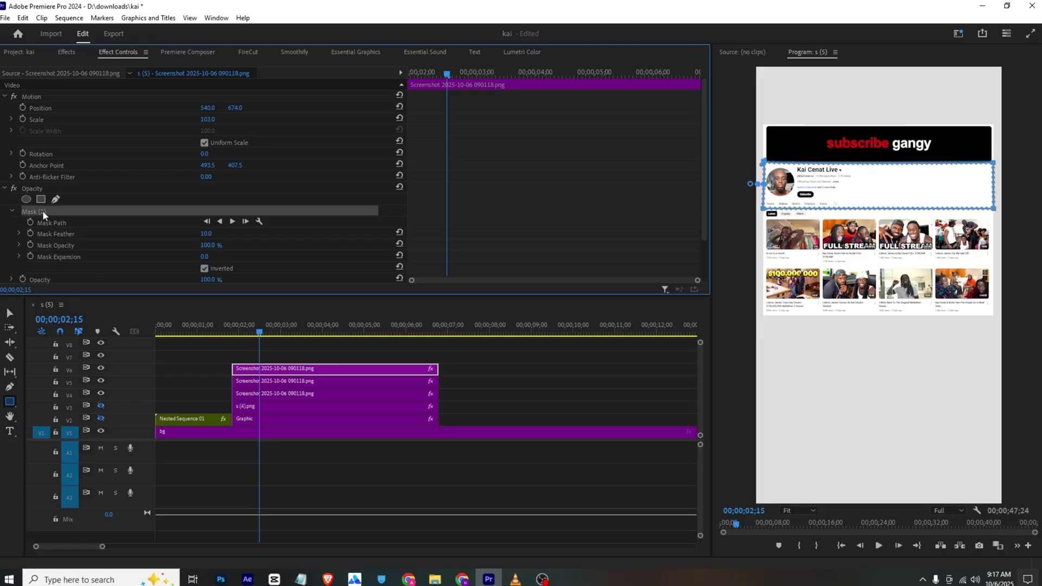
Delete the V6 copy's inverted Mask (2) and pen a new opacity mask around the Latest/Popular/Oldest filter row
key("Delete")
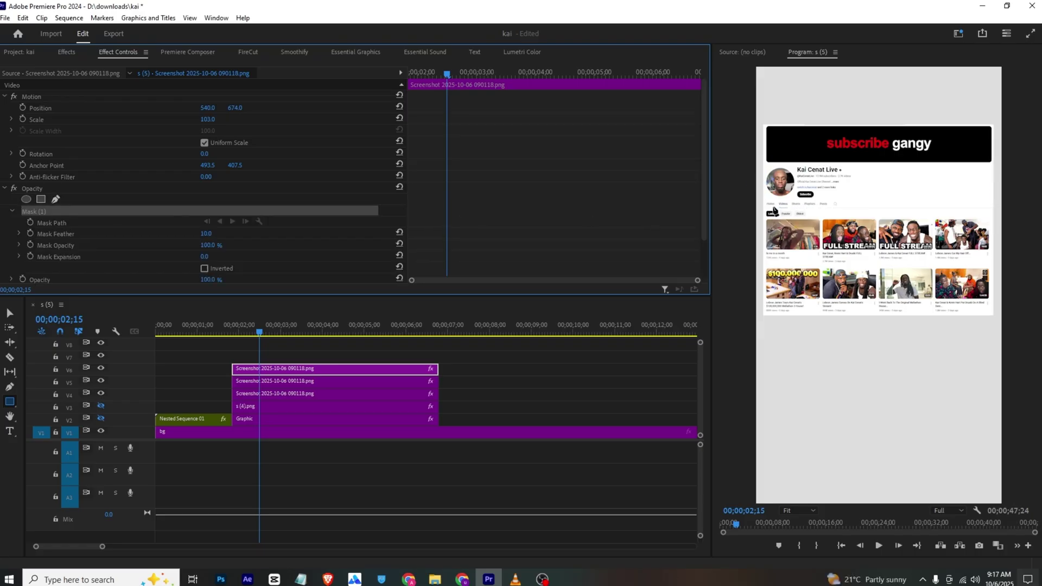
left_click(762, 208)
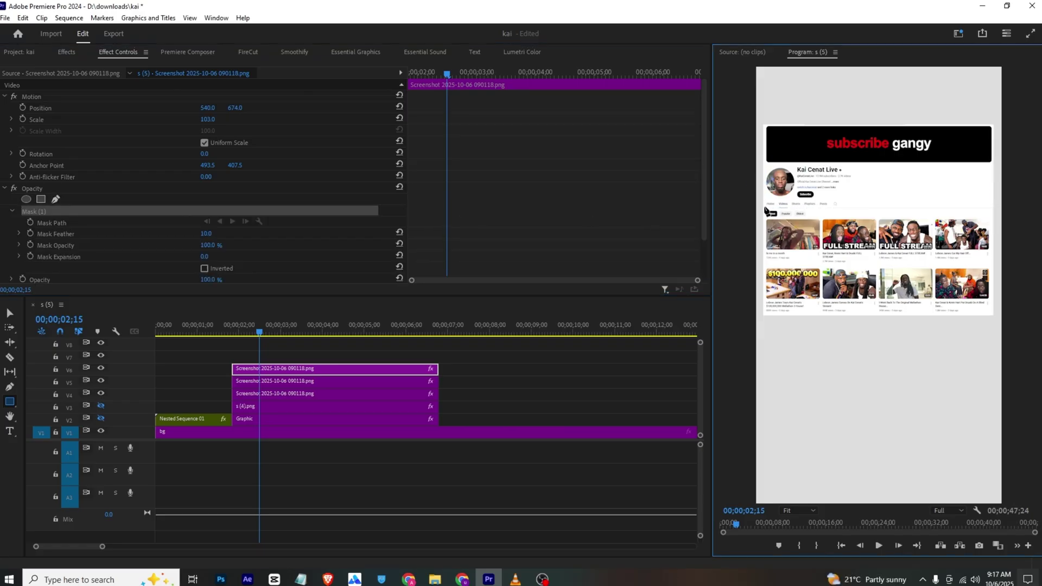
scroll(977, 215, "up", 1)
left_click(997, 204)
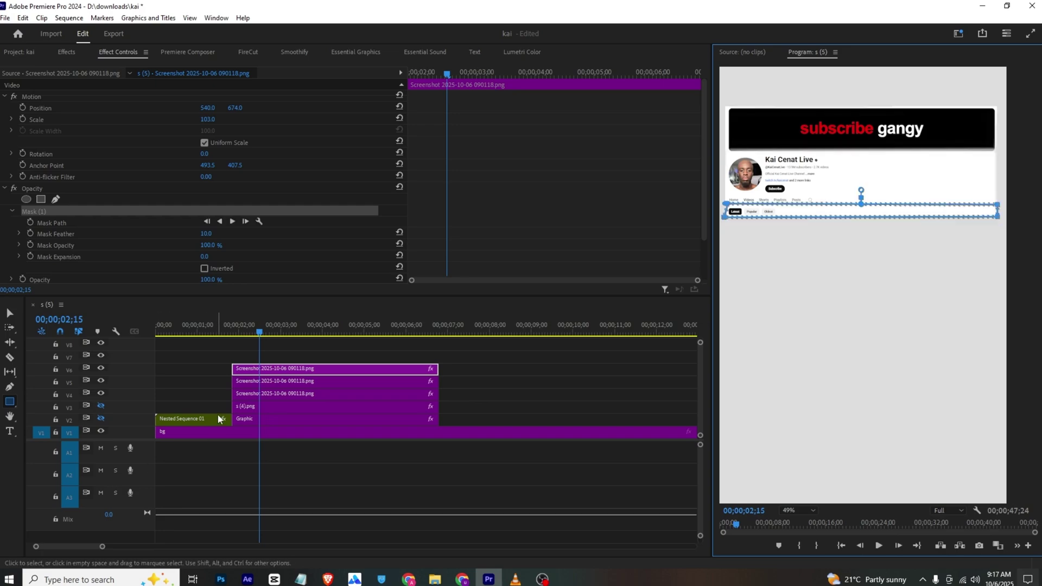
Duplicate the filter-row clip onto V7 and remove the copy's mask
left_click_drag(257, 371, 254, 359)
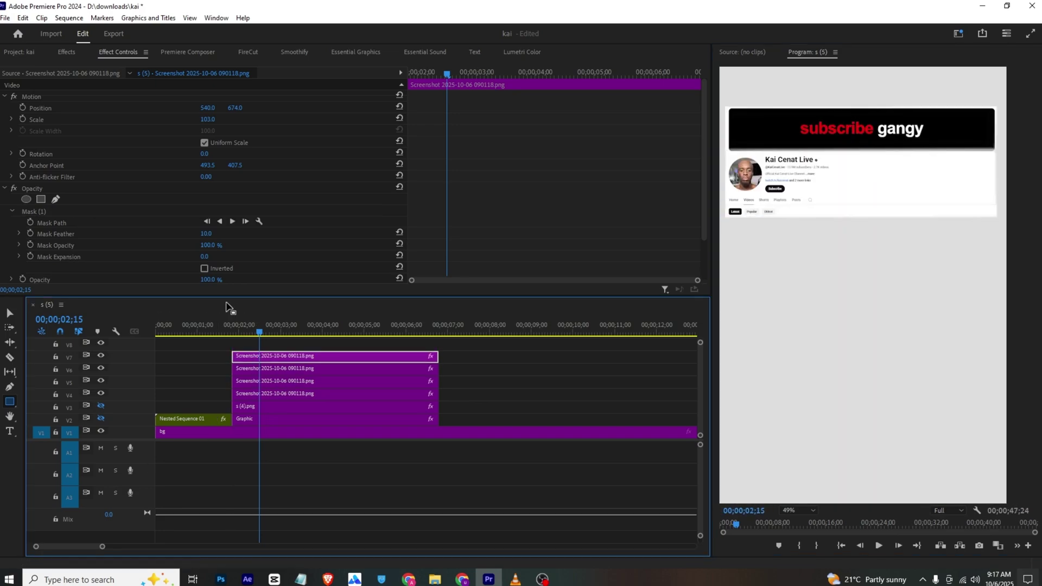
left_click(204, 268)
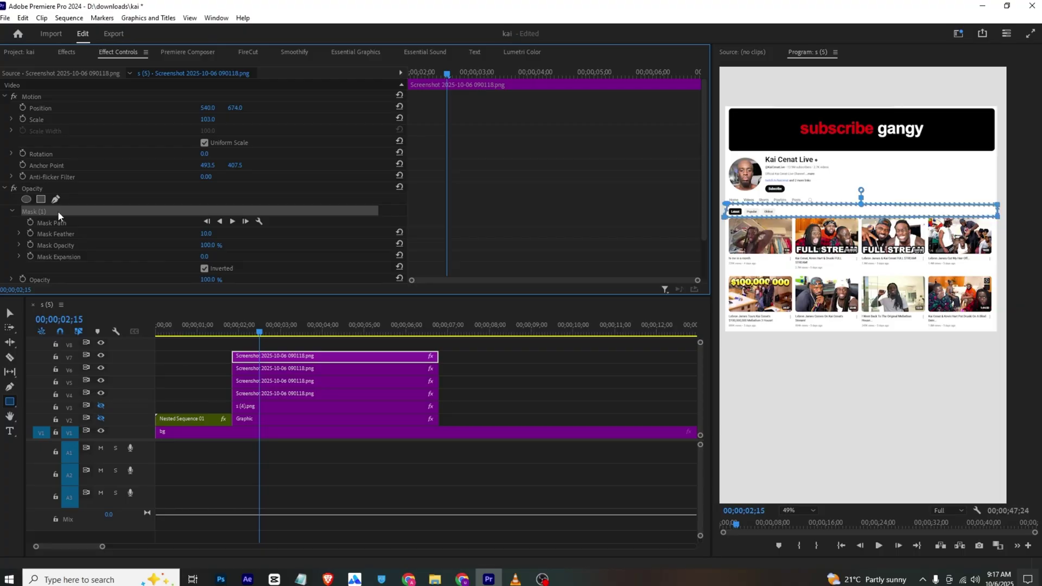
key("Delete")
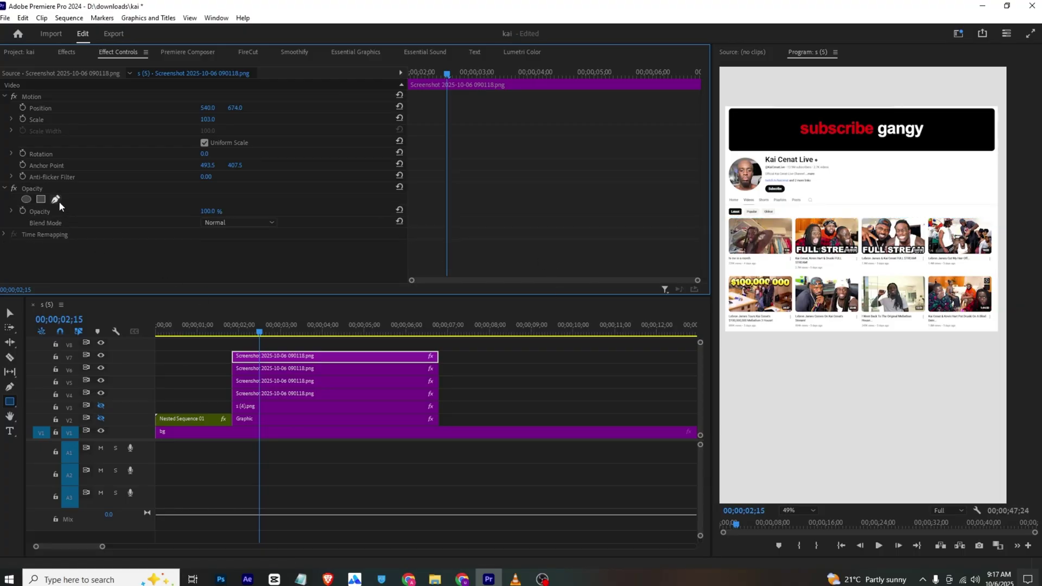
Pen a closed rectangular opacity mask around the first row of video thumbnails on the V7 copy
left_click(56, 200)
left_click(725, 215)
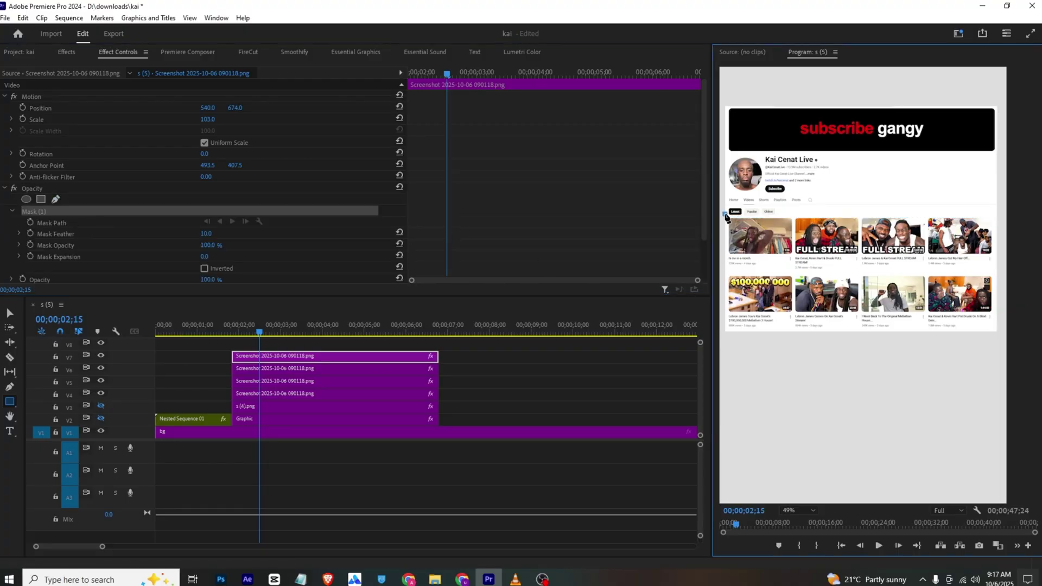
left_click(726, 275)
left_click(996, 275)
left_click(996, 215)
left_click(725, 214)
Duplicate the first thumbnail-row clip onto V8 and delete the copy's mask
left_click_drag(253, 357, 254, 348)
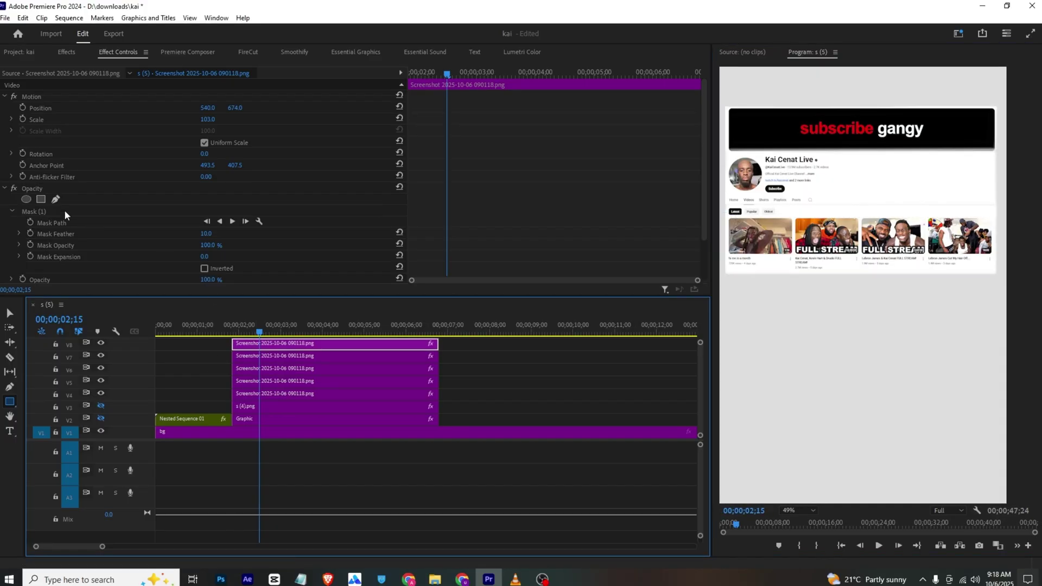
left_click(63, 209)
key("Delete")
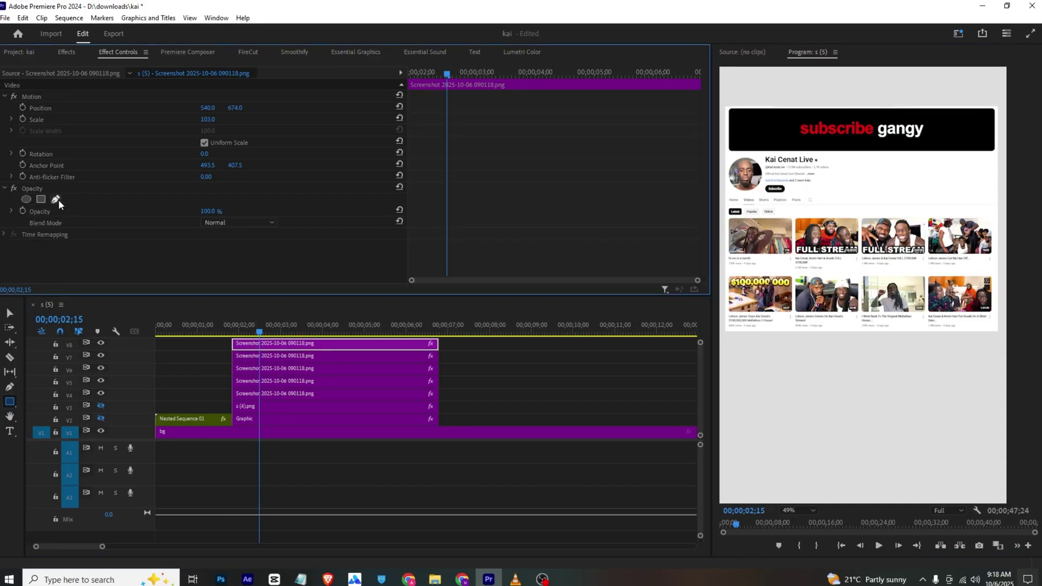
Pen a closed rectangular opacity mask around the second row of video thumbnails on the V8 copy
left_click(57, 199)
left_click(726, 272)
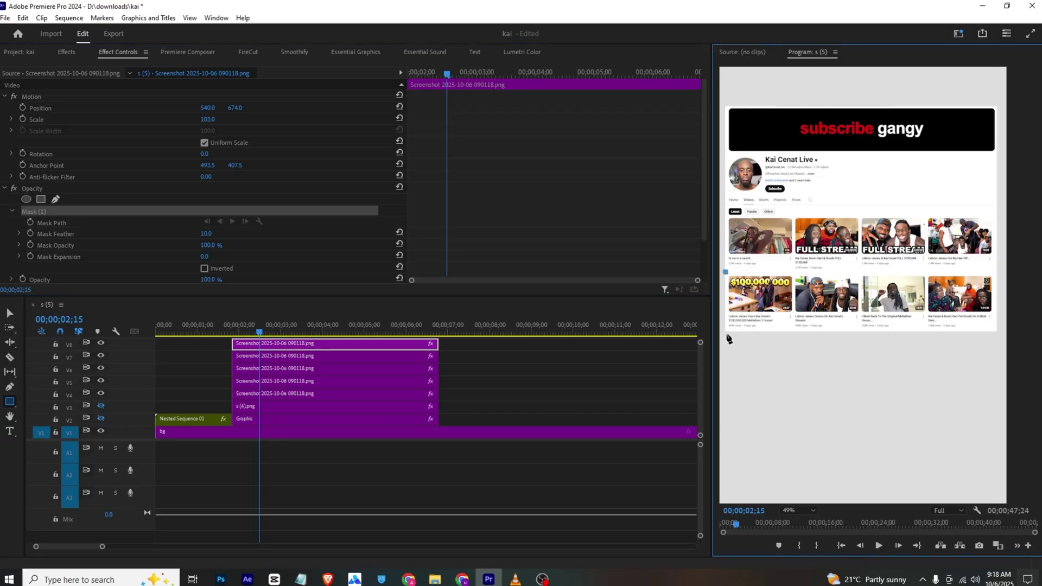
left_click(724, 329)
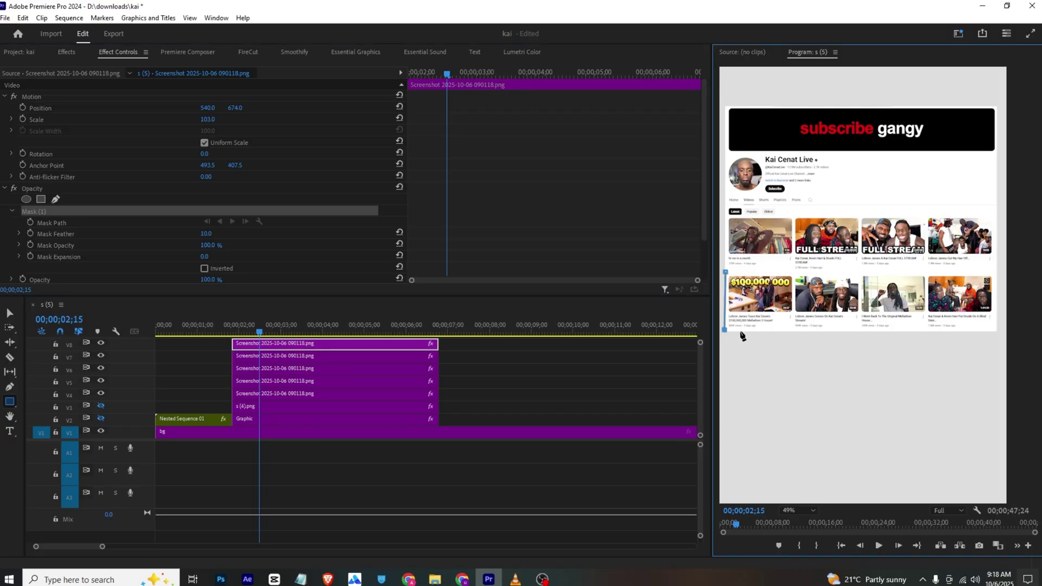
left_click(997, 331)
left_click(997, 273)
left_click(727, 273)
Set the mask feather to 0 on the sliced screenshot clips
left_click(215, 357)
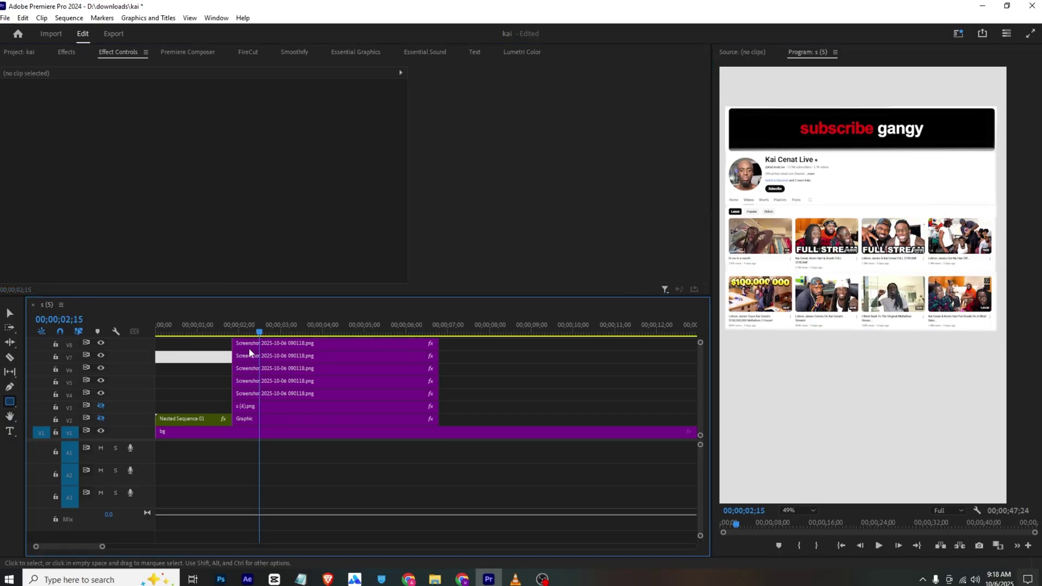
left_click(249, 345)
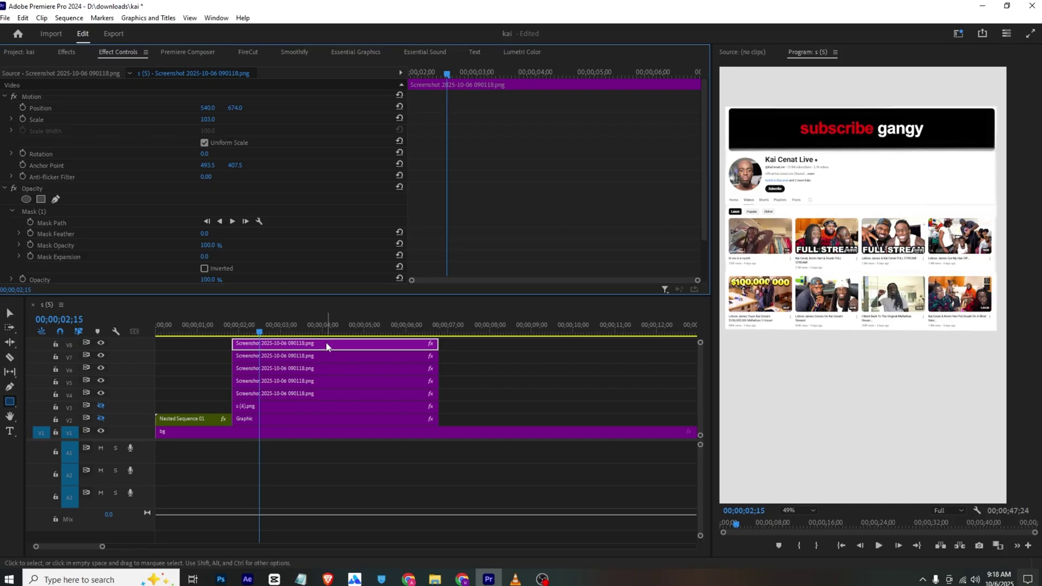
left_click(311, 359)
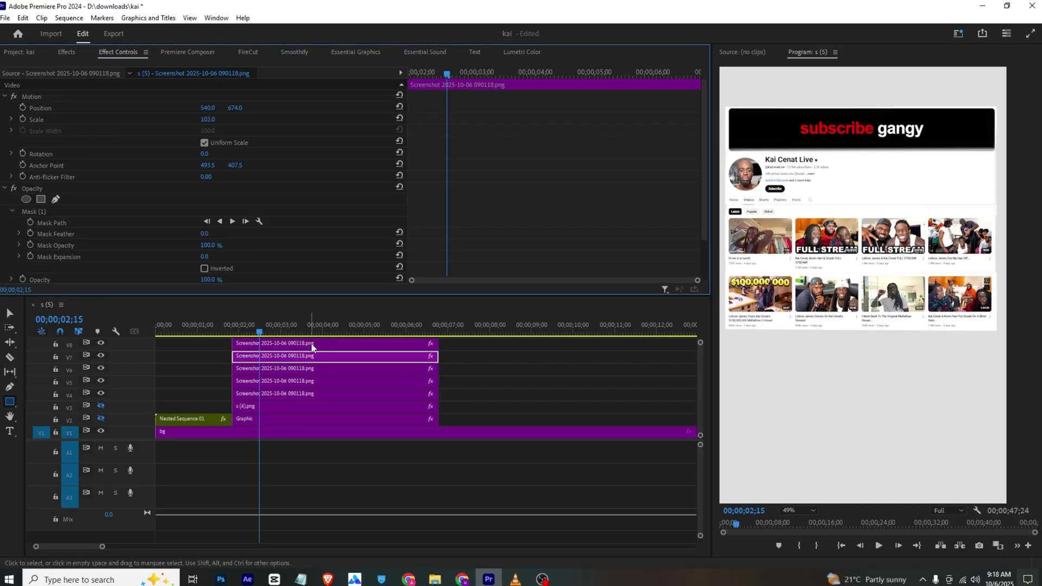
left_click(335, 395)
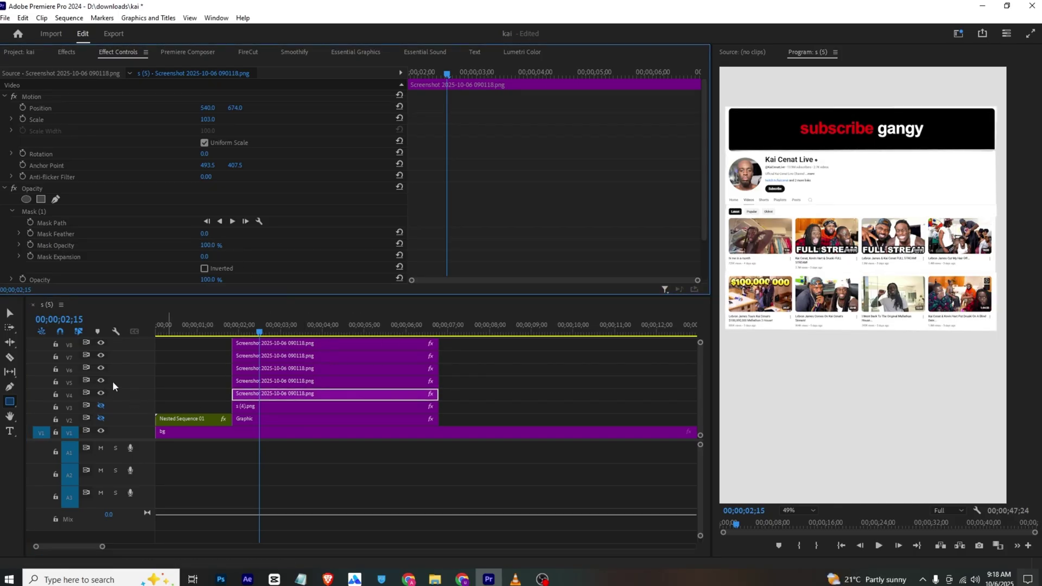
left_click(193, 356)
Add a Position keyframe at the start of the V4 banner clip and move it to 00;00;03;19
left_click_drag(207, 328, 232, 330)
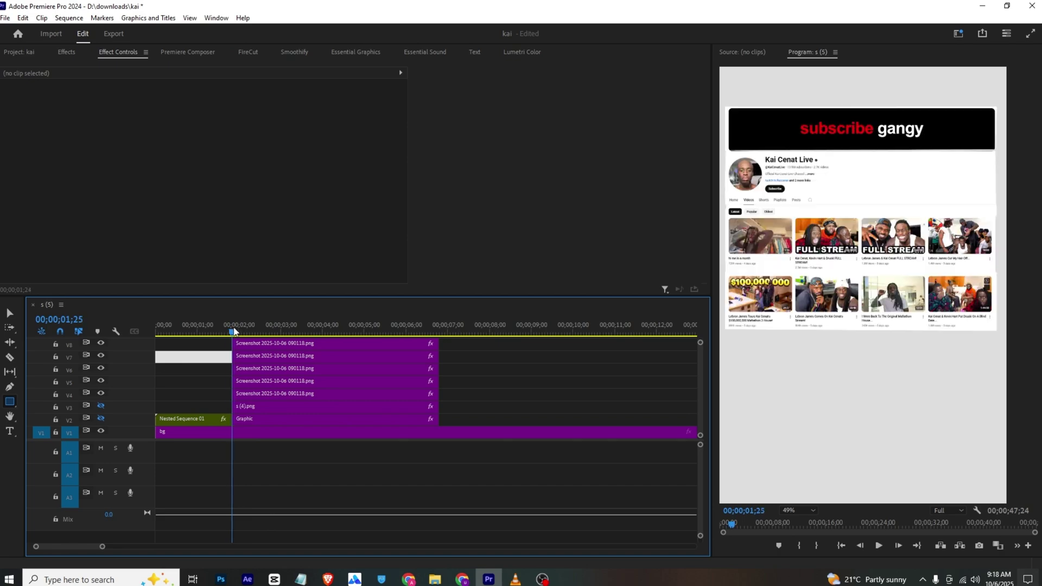
left_click(331, 394)
left_click_drag(237, 112, 235, 107)
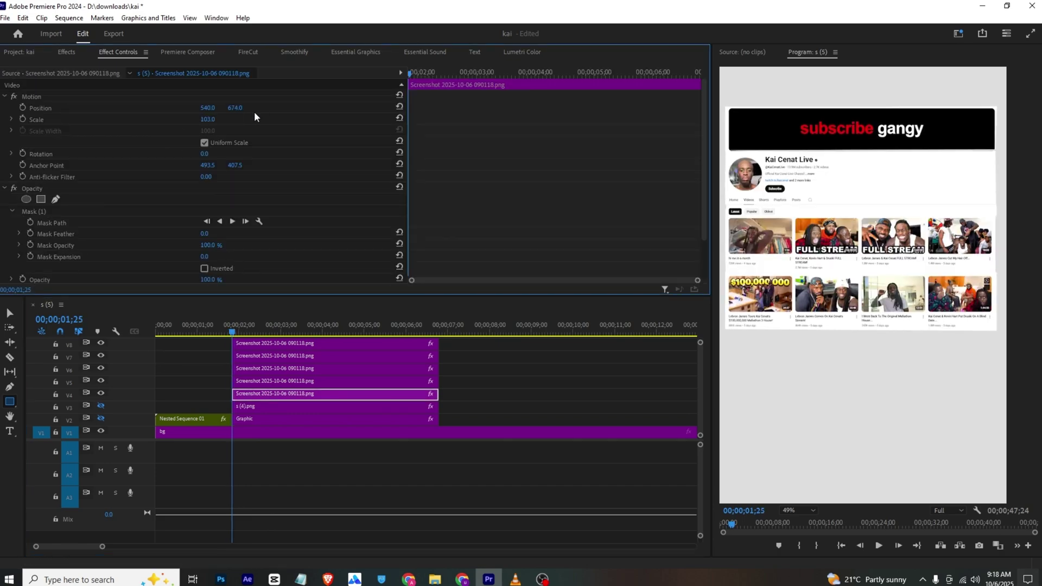
left_click_drag(464, 338, 466, 360)
left_click(273, 395)
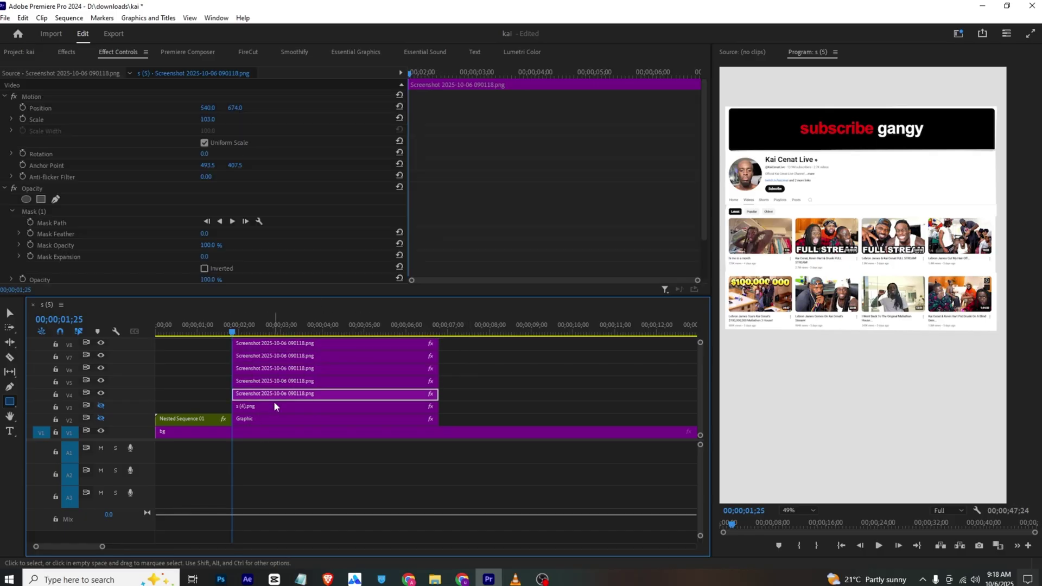
left_click(23, 108)
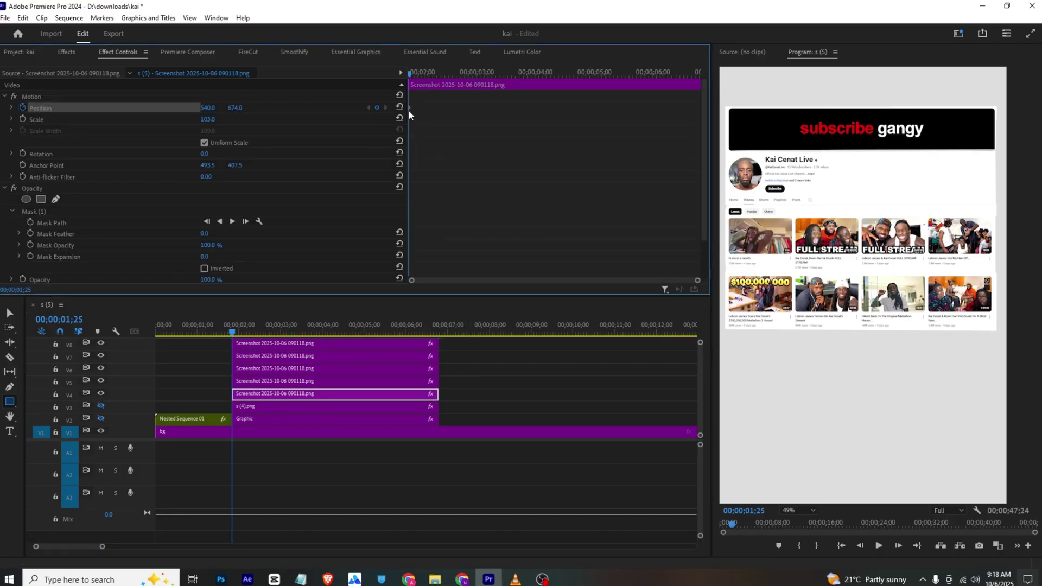
left_click_drag(411, 108, 514, 135)
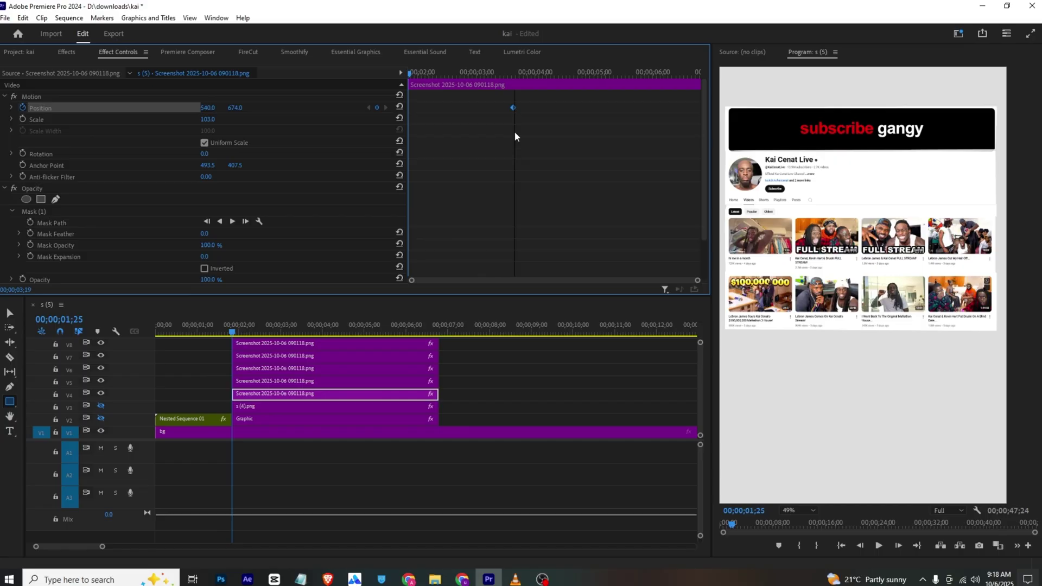
Add an Opacity keyframe to the V4 banner clip and move it in line with the Position keyframe at 00;00;03;19
left_click(23, 279)
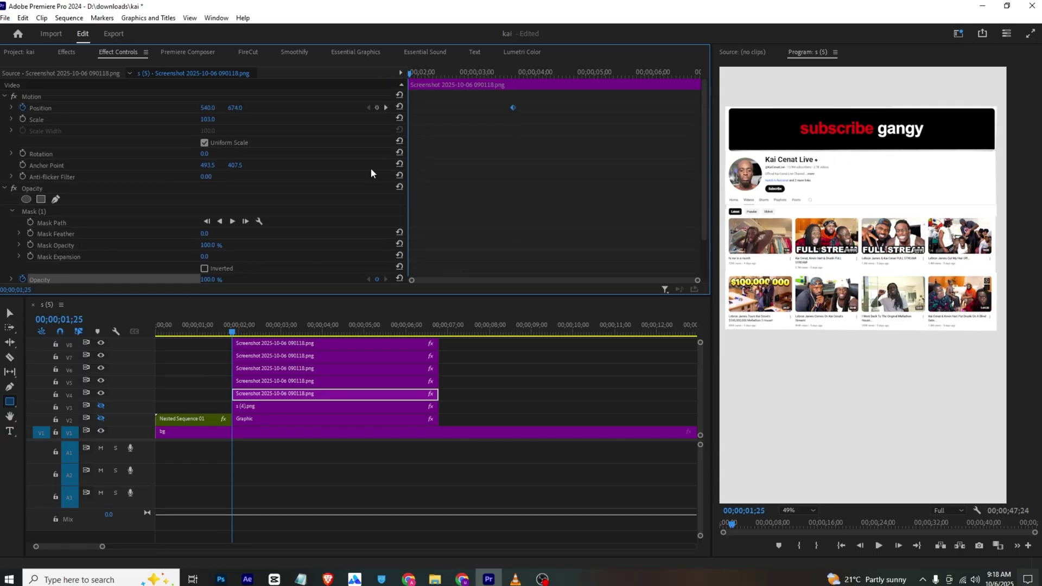
scroll(409, 264, "down", 2)
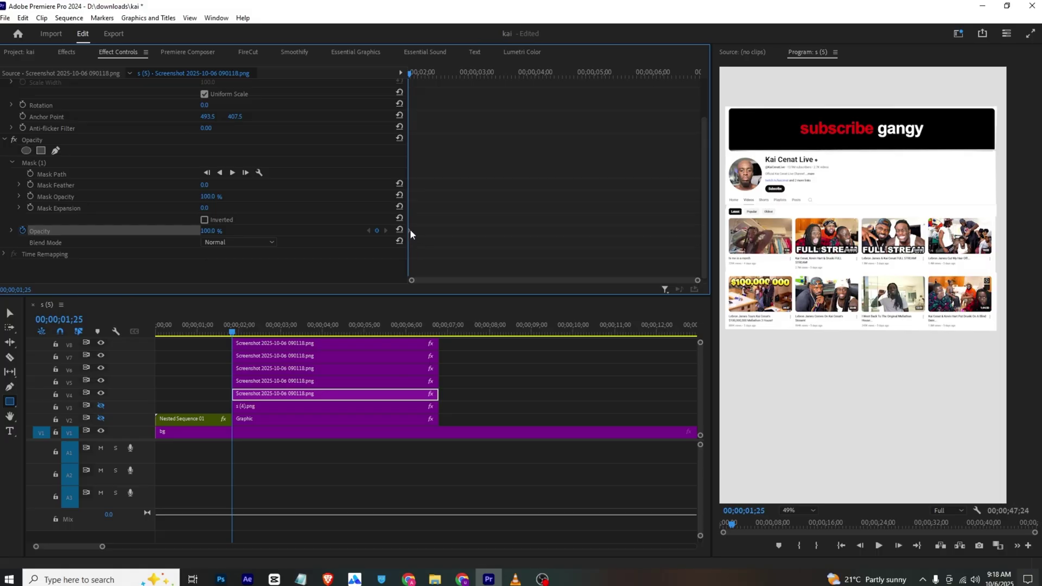
left_click_drag(409, 229, 512, 247)
scroll(547, 228, "up", 3)
scroll(548, 238, "down", 2)
scroll(525, 241, "up", 2)
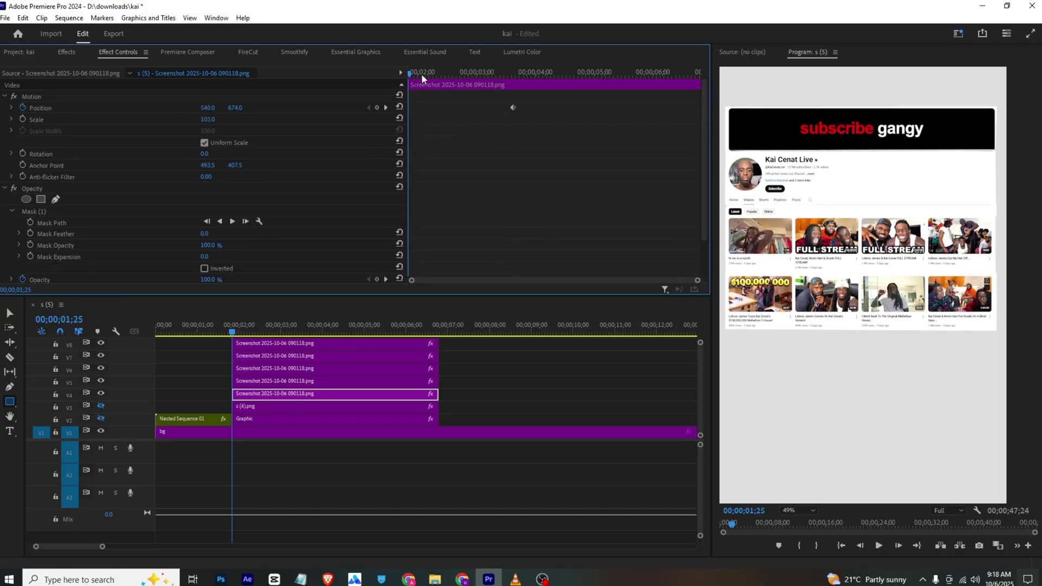
At the V4 banner clip's start, set Opacity to 0% and vertical Position to 1233, then scrub to 00;00;03;19
scroll(435, 135, "down", 2)
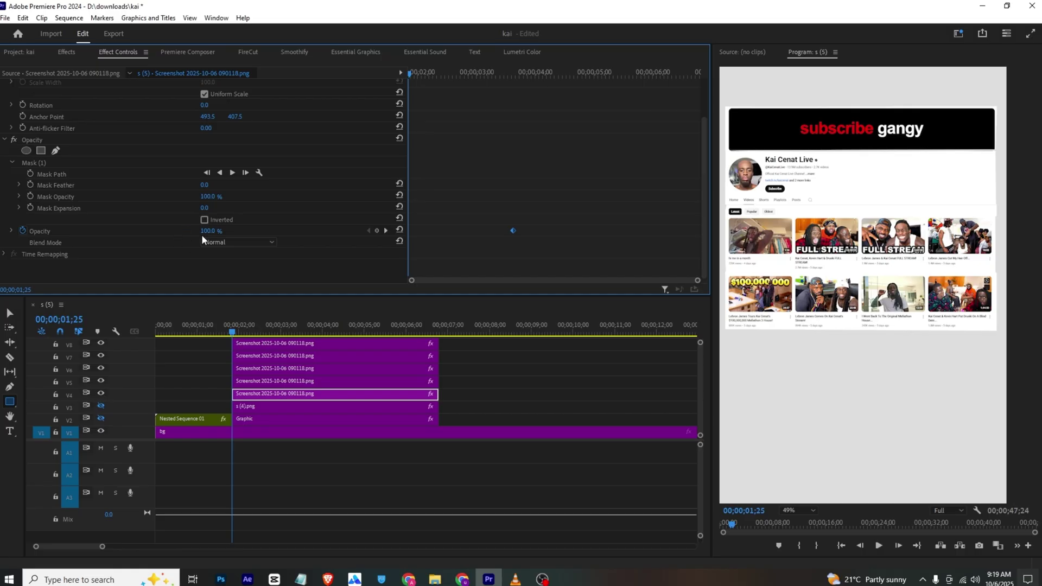
left_click_drag(208, 231, 173, 231)
scroll(206, 163, "up", 2)
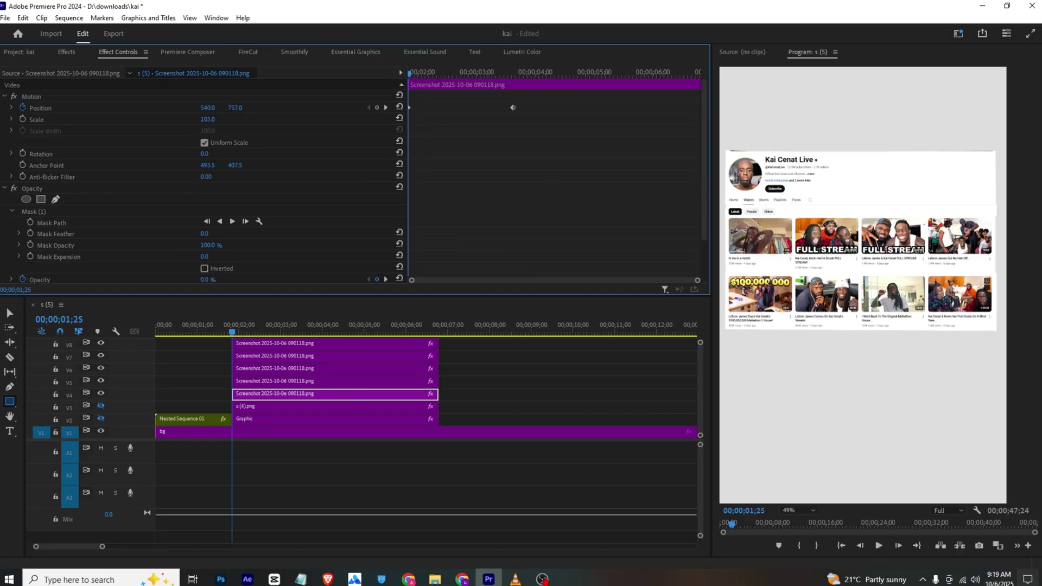
left_click_drag(235, 107, 255, 165)
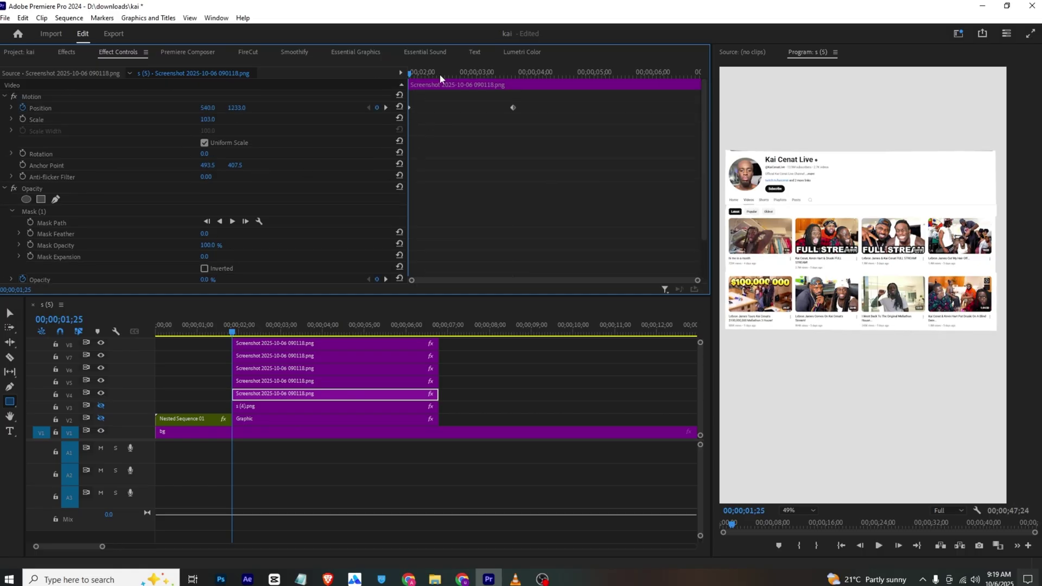
mouse_move(520, 73)
left_mouse_down()
mouse_move(493, 65)
mouse_move(515, 66)
left_mouse_up()
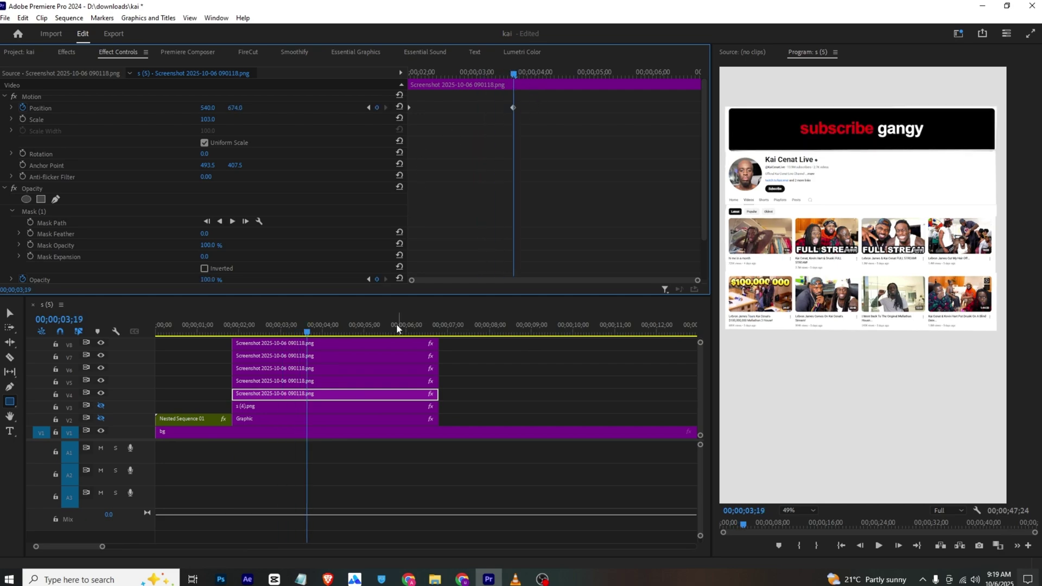
Add a Position keyframe at 00;00;03;19 on the V5 profile-section clip and return the playhead to the clip's start
left_click(341, 382)
left_click(23, 108)
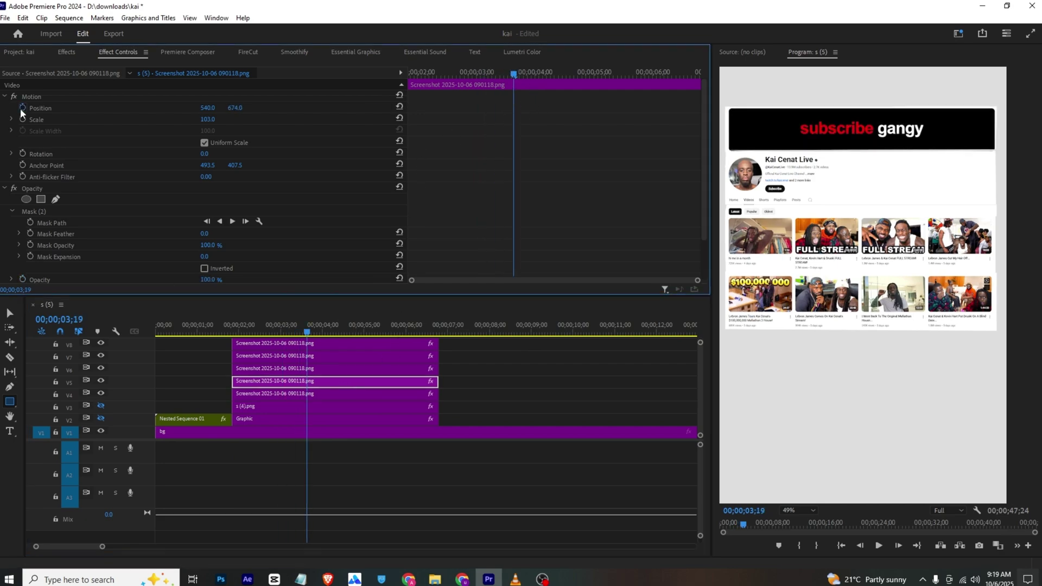
scroll(496, 158, "down", 2)
scroll(311, 123, "up", 2)
key("Up")
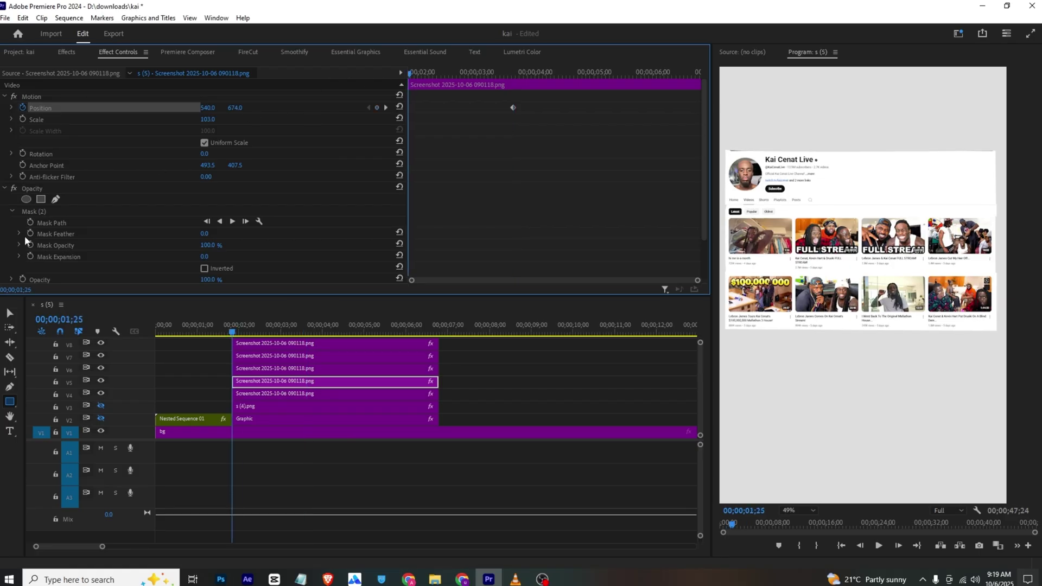
Keyframe the V5 clip's Opacity from 0% at its start to 100% at 00;00;03;19
scroll(21, 256, "down", 2)
left_click(22, 246)
left_click_drag(410, 246, 513, 248)
left_click_drag(206, 248, 224, 217)
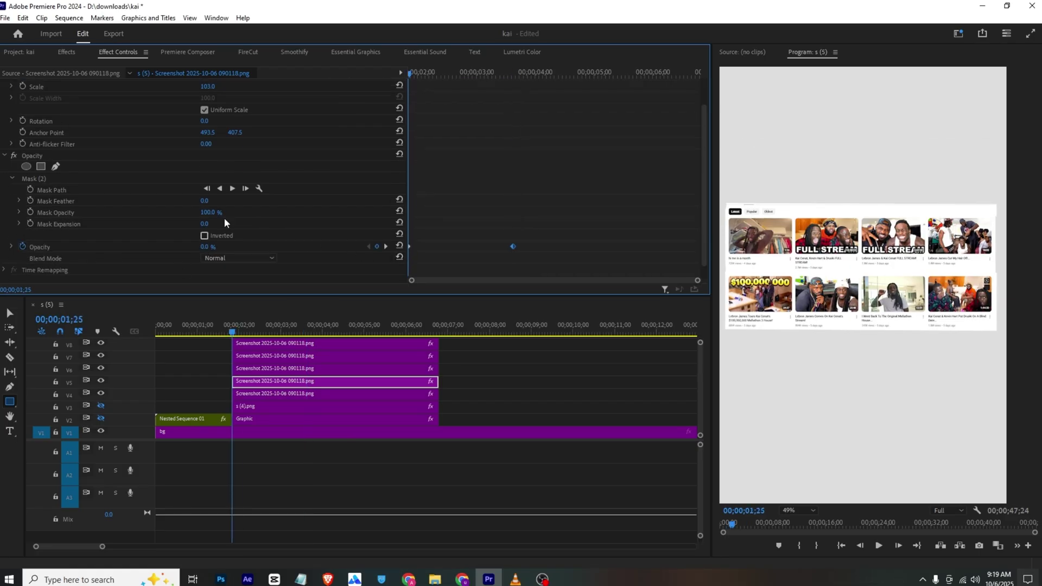
scroll(235, 144, "up", 2)
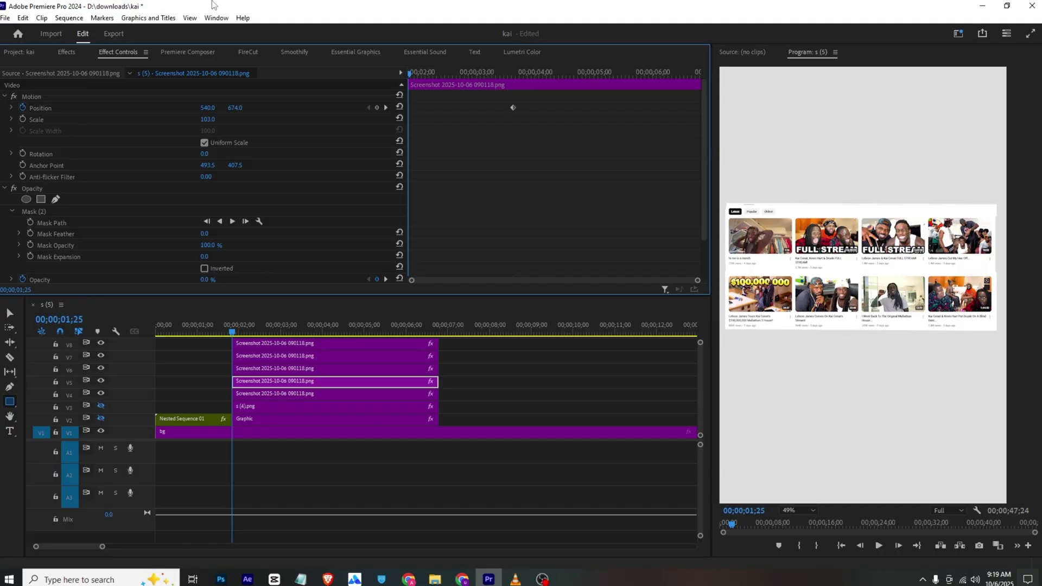
Play back the scene from just before the screenshot clips to check the banner and profile-section animation
left_click(221, 325)
key("space")
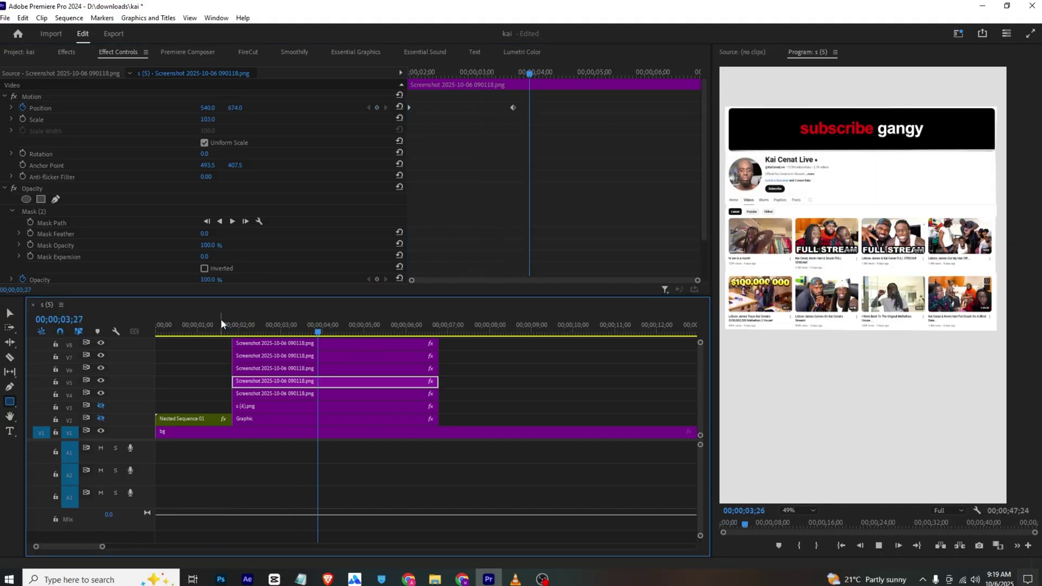
key("space")
Turn on Position and Opacity keyframing for the V6 filter-row clip
left_click(302, 369)
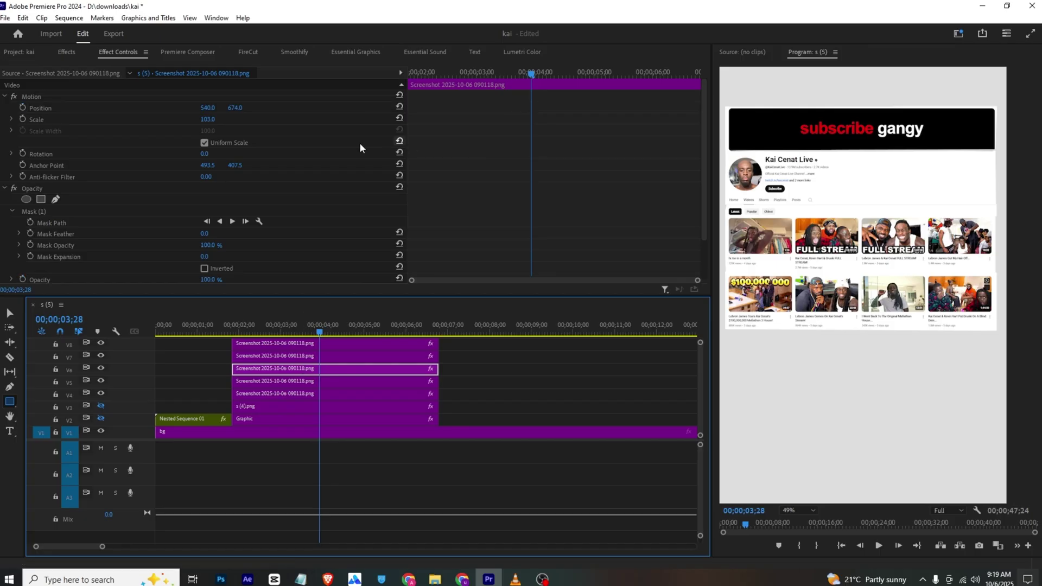
left_click(23, 108)
left_click(23, 279)
Turn on Position and Opacity keyframing for the V8 bottom video-row clip at its start, 00;00;01;25
key("Up")
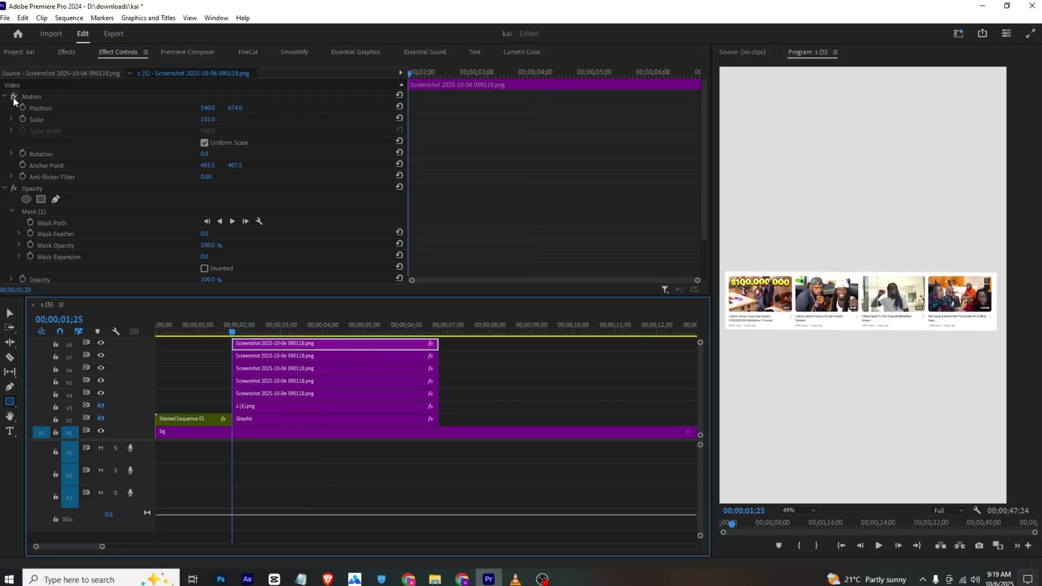
left_click(23, 107)
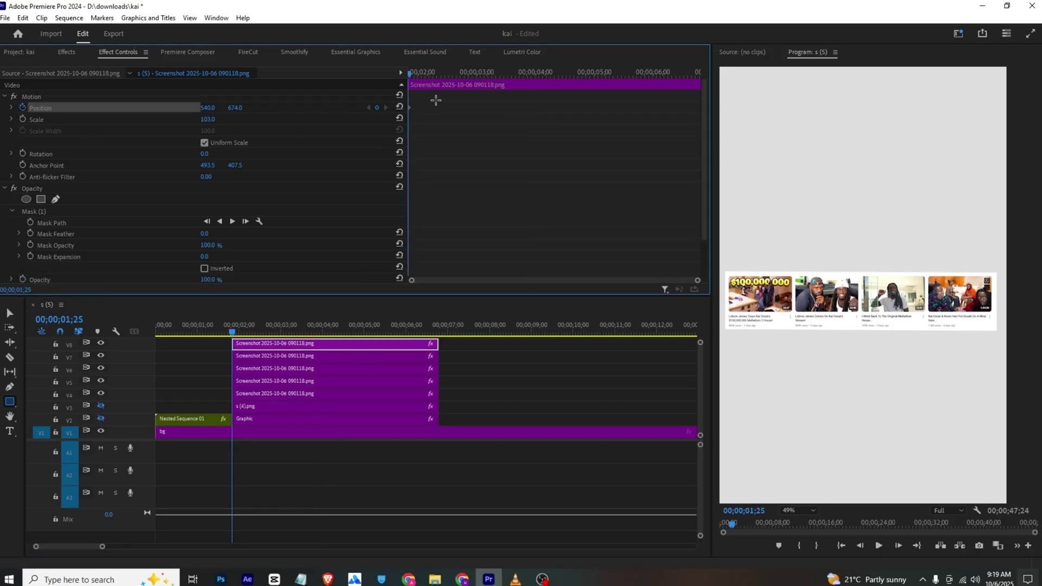
left_click(22, 279)
Move the V8 clip's first Position and Opacity keyframes to 00;00;03;27, aligned with the V7 clip's ending keyframes
left_click(324, 358)
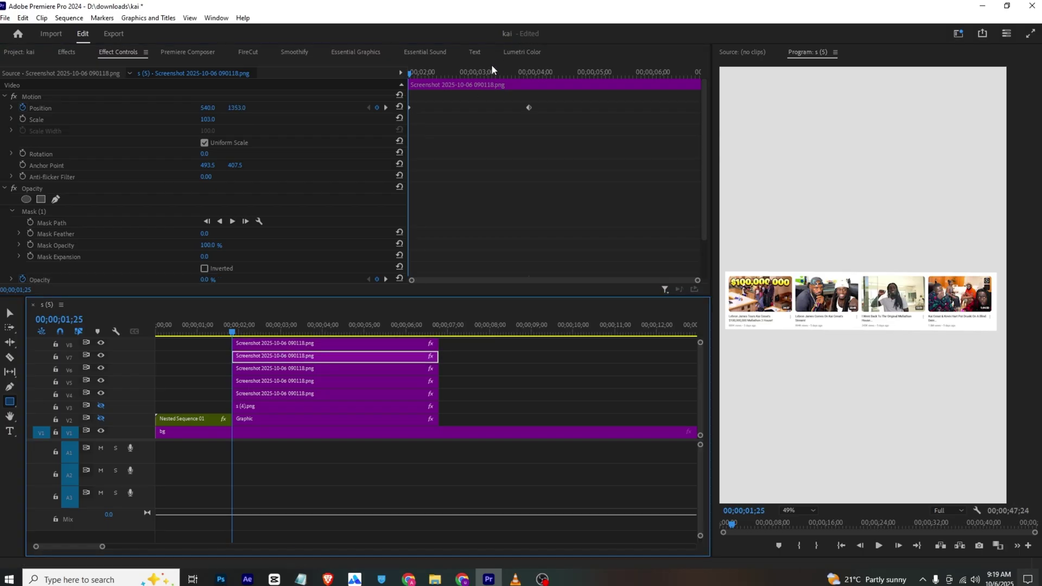
left_click(530, 72)
scroll(258, 198, "down", 1)
left_click(334, 343)
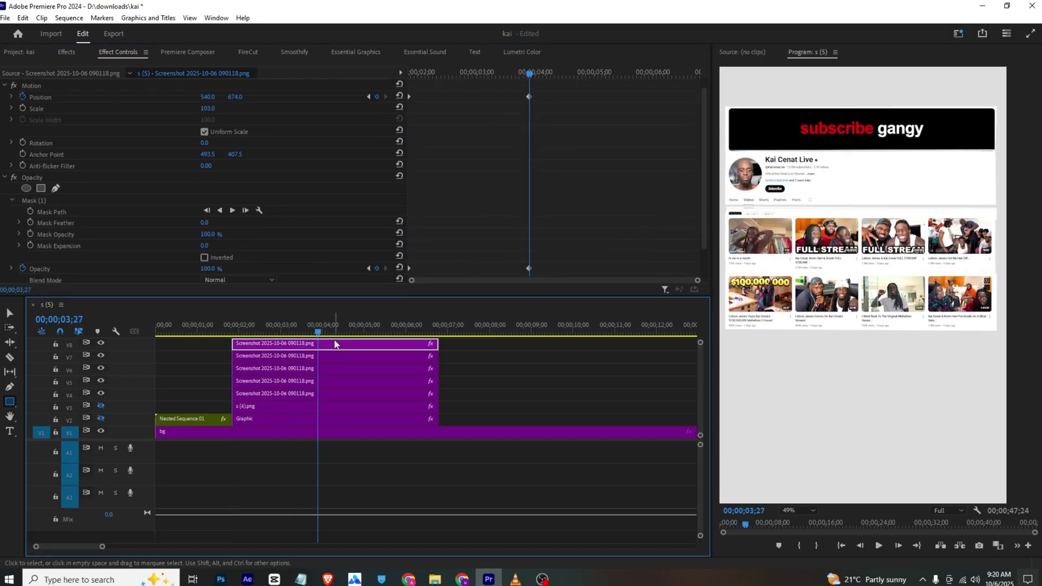
left_click_drag(301, 333, 360, 314)
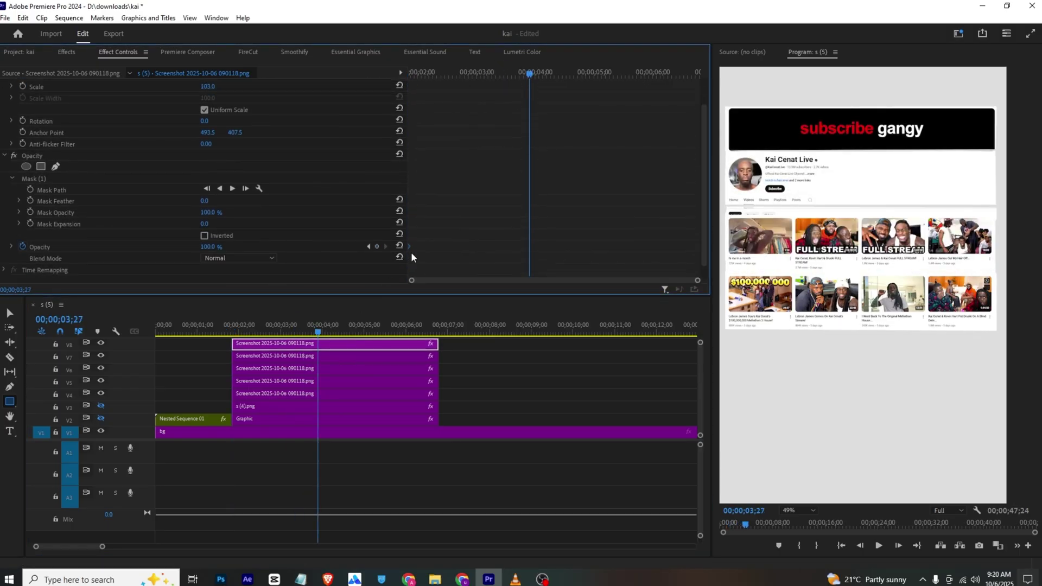
Keyframe the V8 clip's start at 00;00;01;25 with Opacity 0% and vertical Position 1631
key("Up")
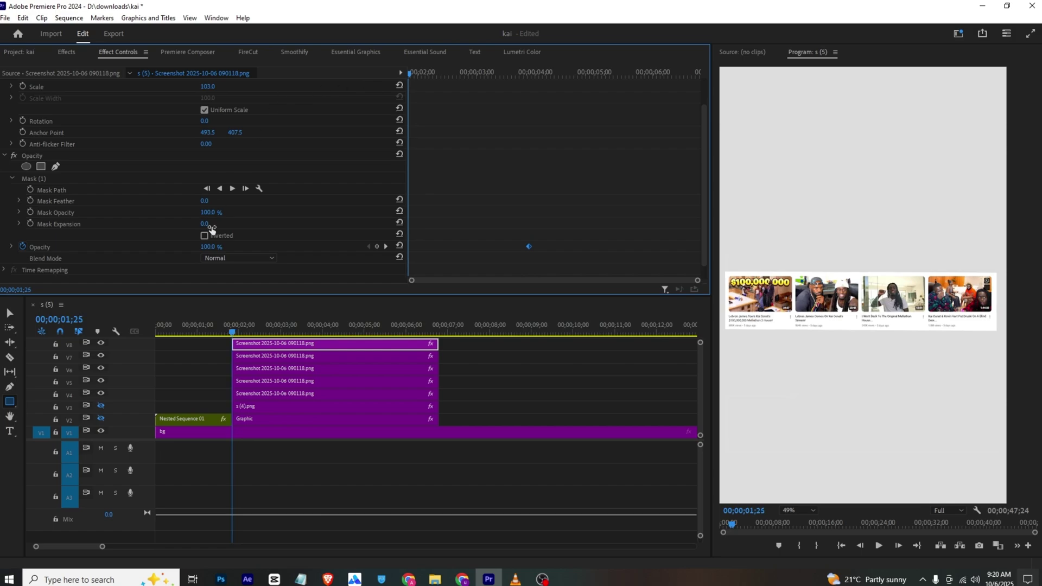
left_click_drag(212, 248, 157, 248)
scroll(240, 161, "up", 2)
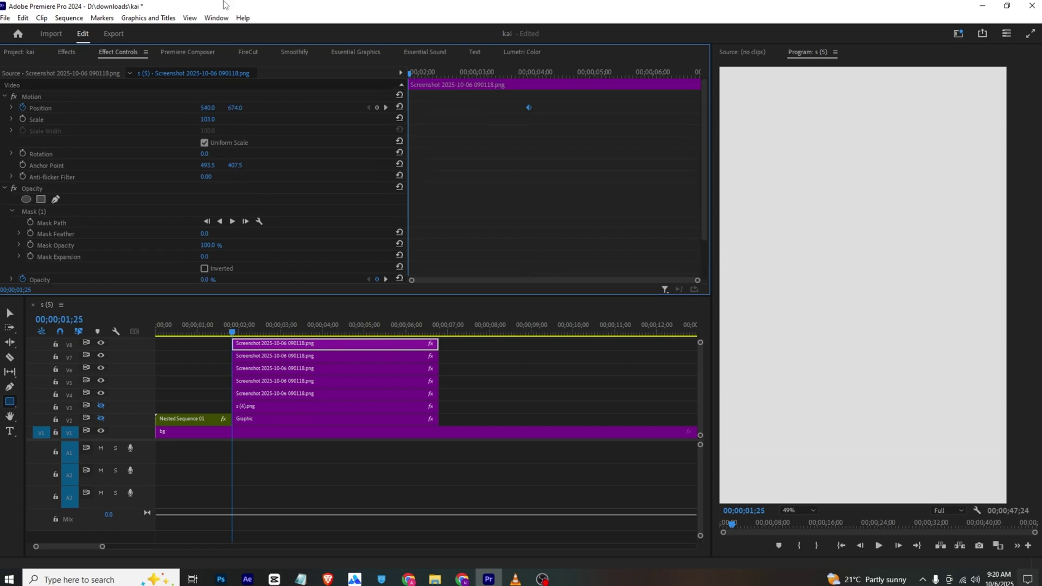
Play back the scene from 00;00;01;24 to check how all the screenshot sections animate in
left_click(232, 318)
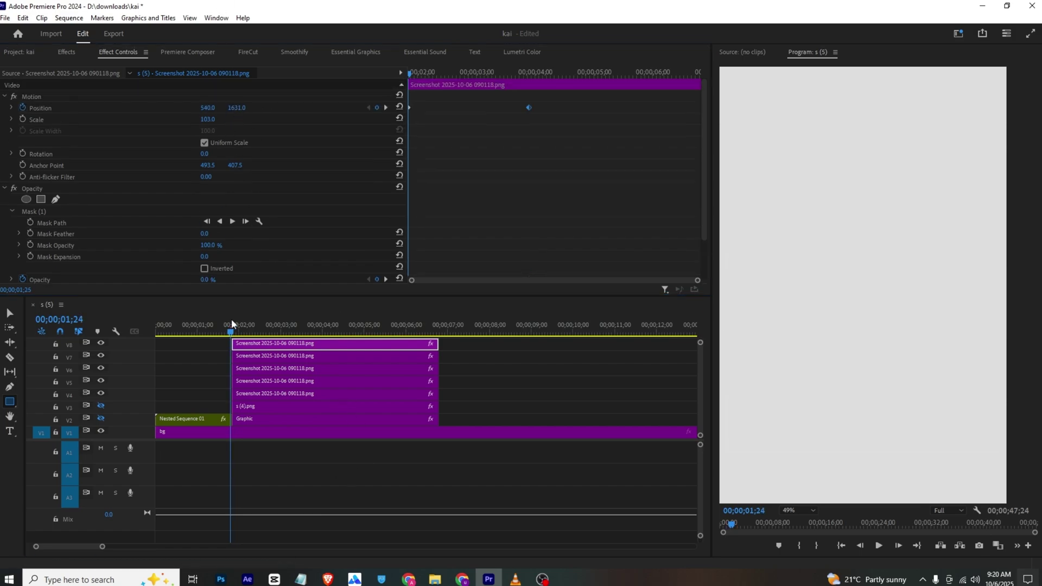
key("space")
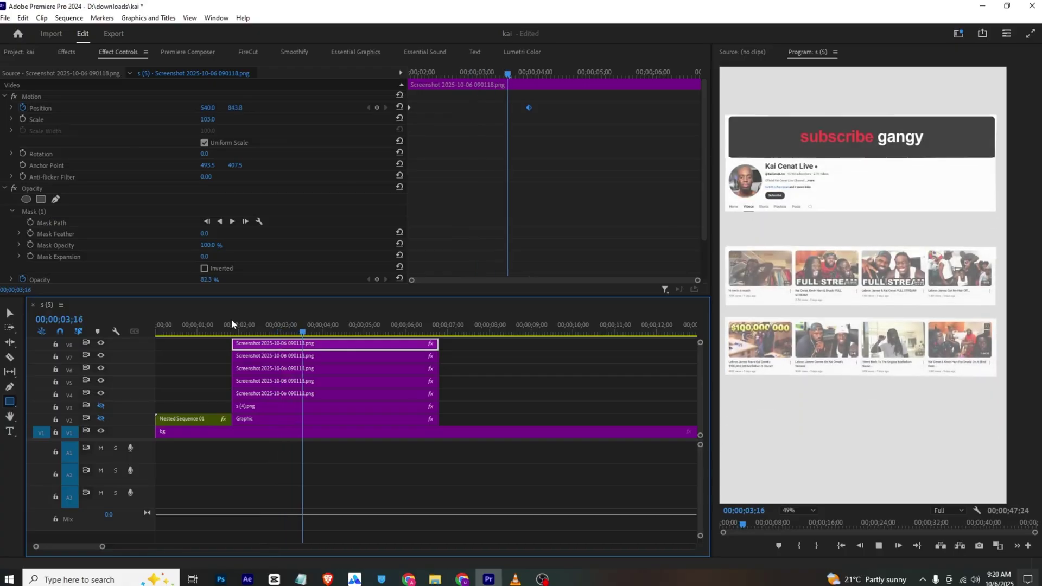
key("space")
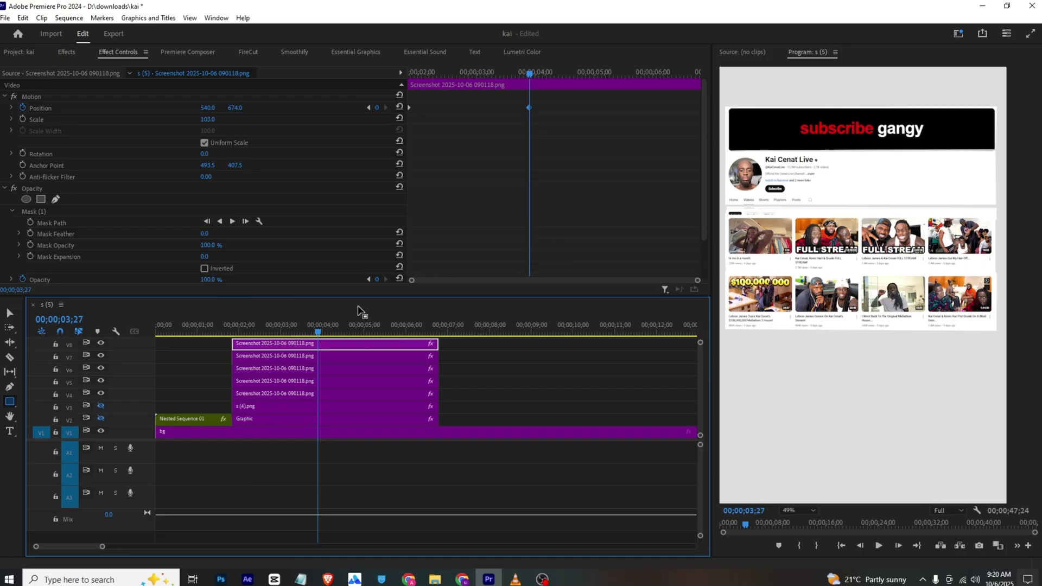
Move the V8 clip's ending Position and Opacity keyframes to 00;00;03;00 and ease its Position keyframes
left_click_drag(318, 331, 272, 332)
mouse_move(463, 74)
left_mouse_down()
mouse_move(528, 78)
mouse_move(486, 99)
mouse_move(523, 108)
mouse_move(321, 91)
mouse_move(467, 82)
left_mouse_up()
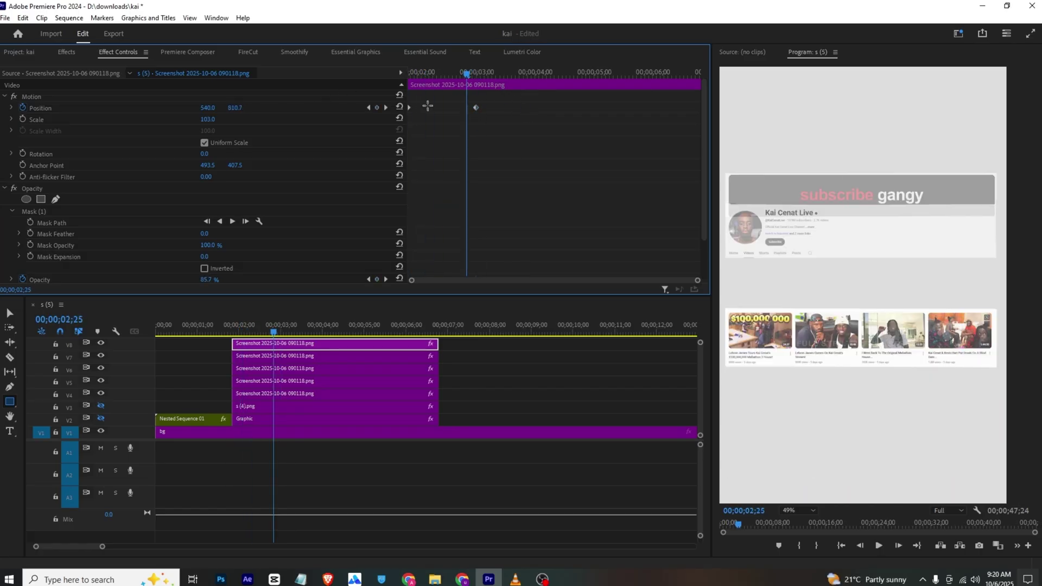
left_click(410, 108, "shift")
right_click(474, 107)
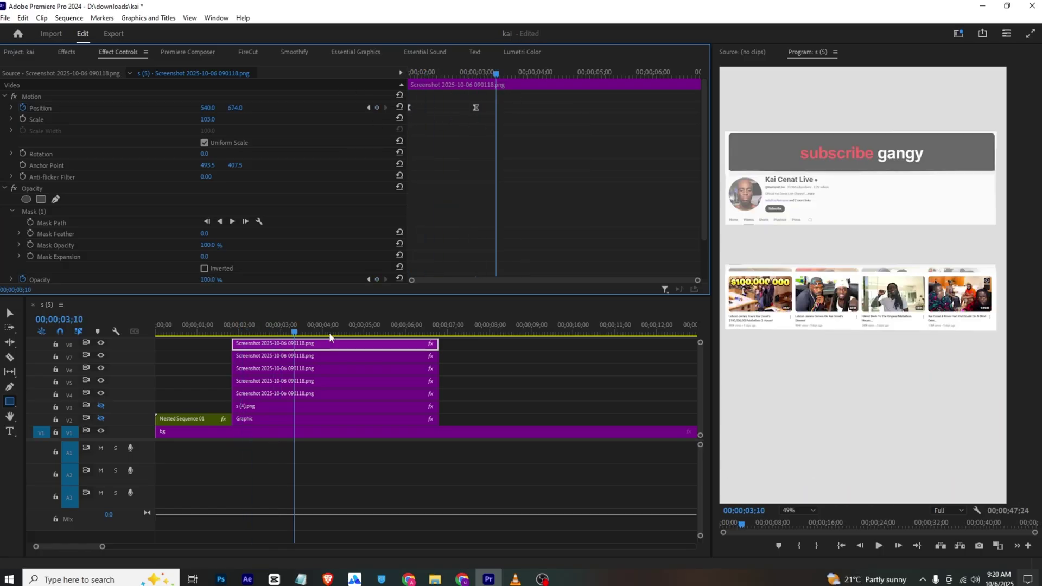
Shorten and ease the Position animations of the remaining screenshot clips, from V7 down to V4
left_click(310, 357)
left_click_drag(409, 101, 432, 108)
left_click_drag(433, 107, 485, 124)
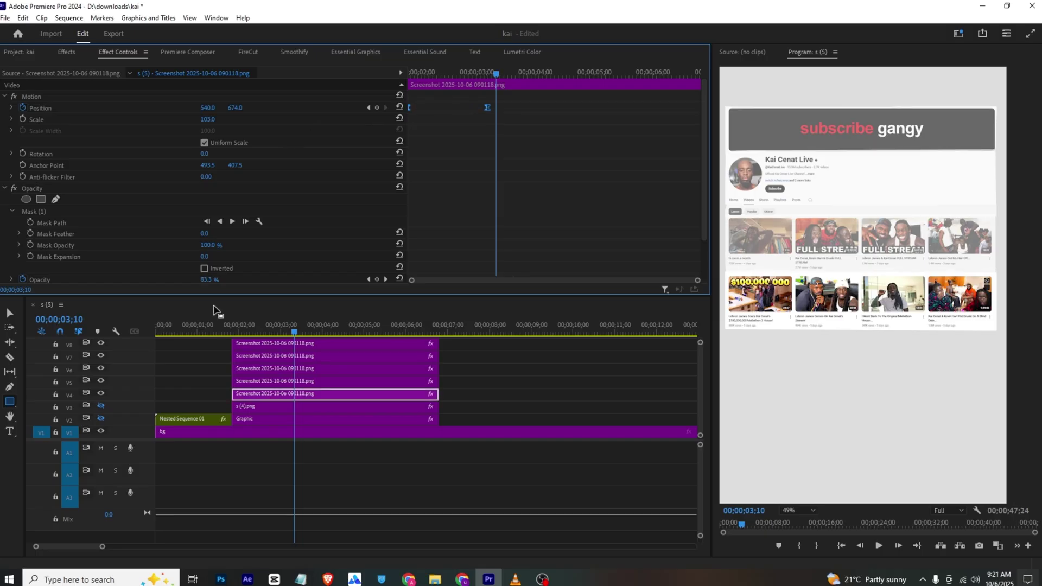
Play back the scene from before the screenshot clips to check the eased section animations
left_click(220, 326)
key("space")
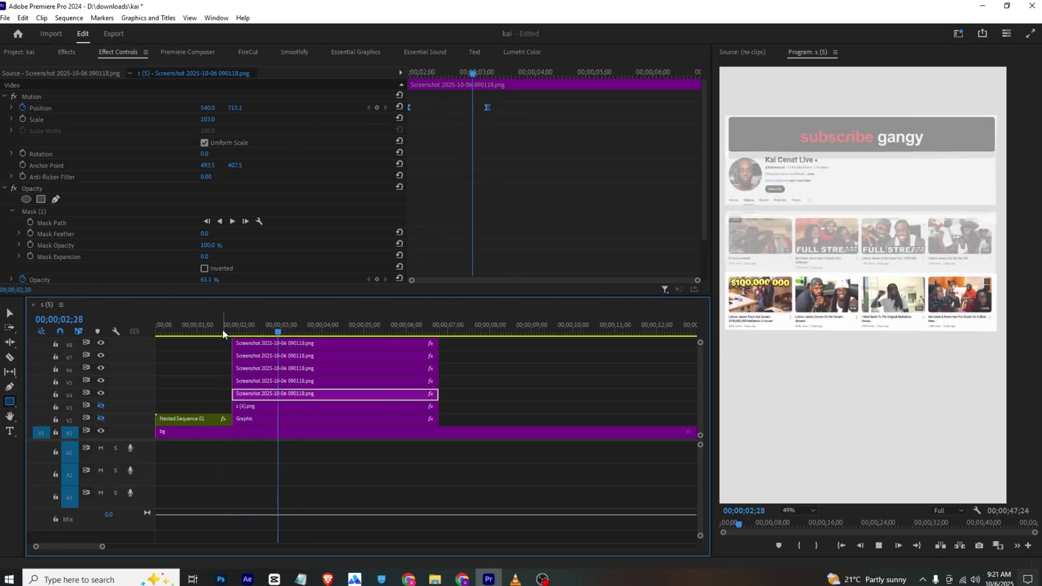
key("space")
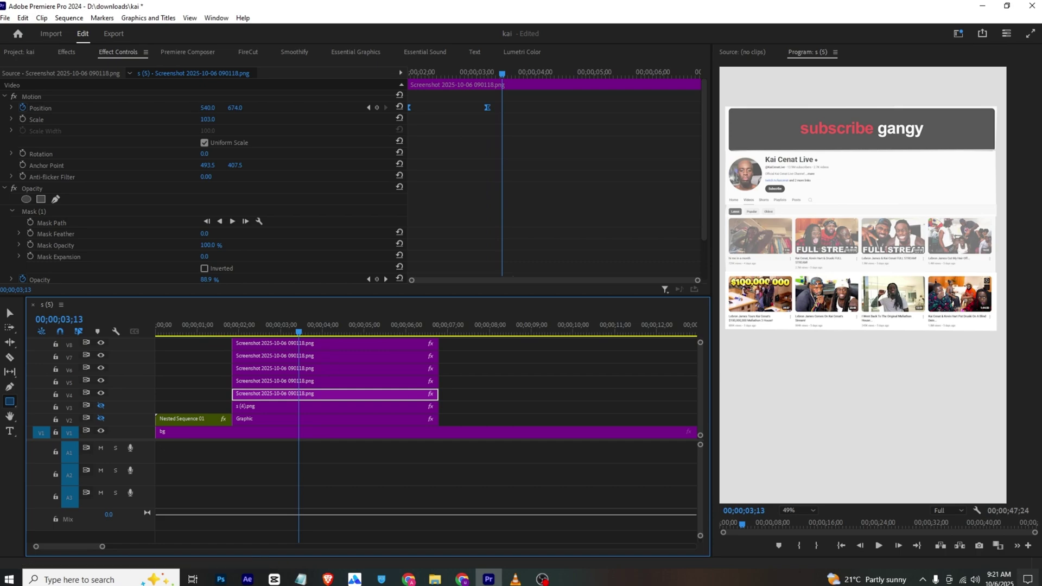
Move the ending Position keyframes to just past 00;00;04;00 on the V8 clip and to 00;00;03;13 on the V7 clip
left_click(291, 345)
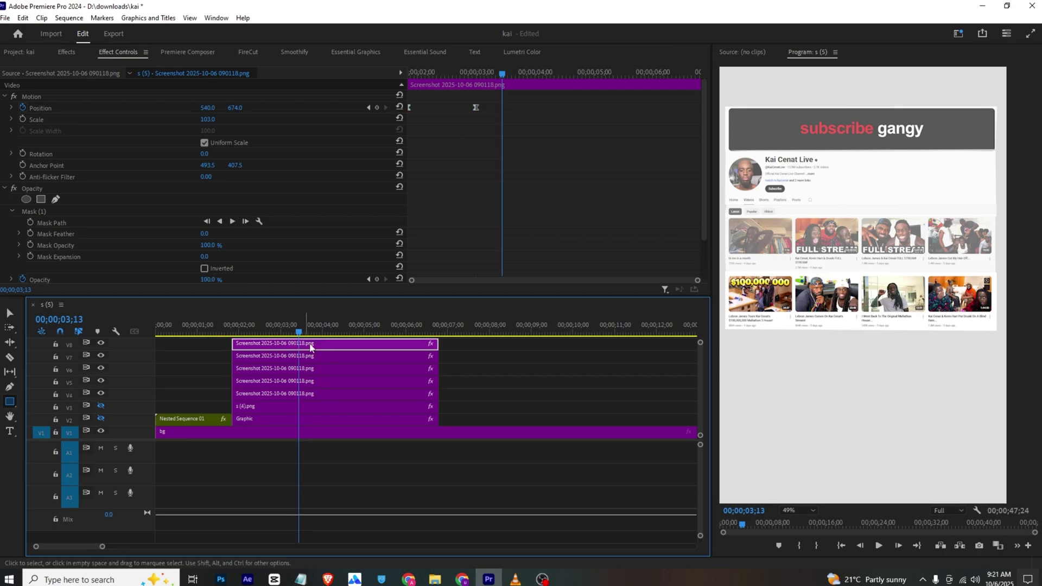
left_click_drag(475, 107, 548, 108)
left_click(357, 360)
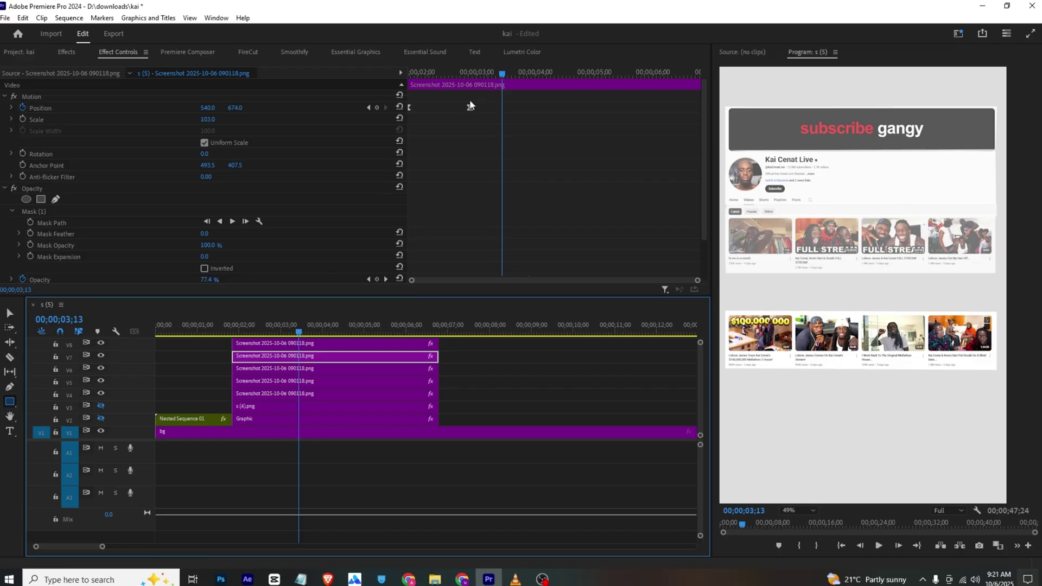
left_click_drag(470, 109, 502, 110)
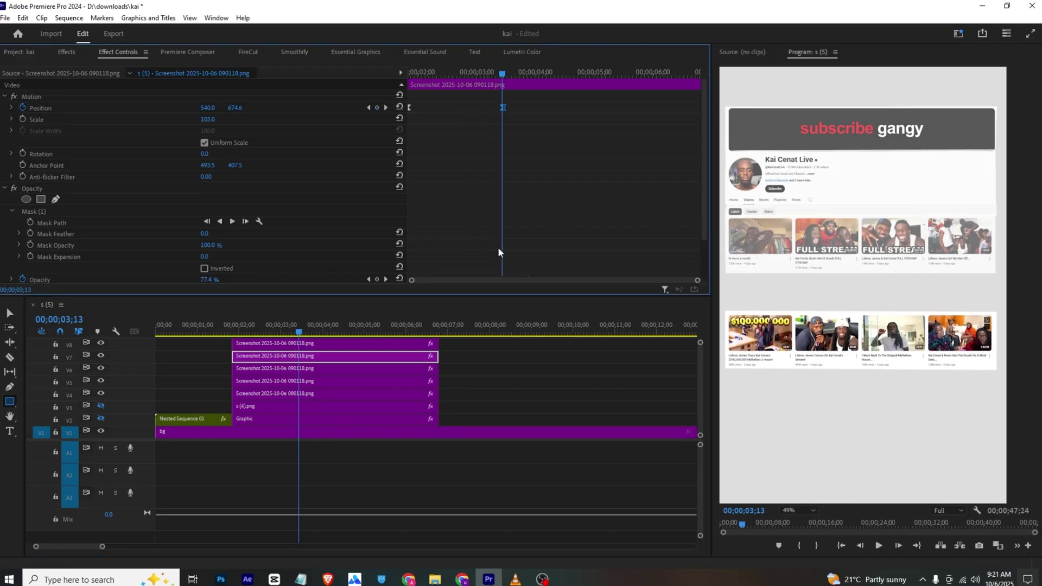
Switch to VLC to compare with the reference short's screenshot scene, and return to the Premiere Pro sequence
left_click(515, 580)
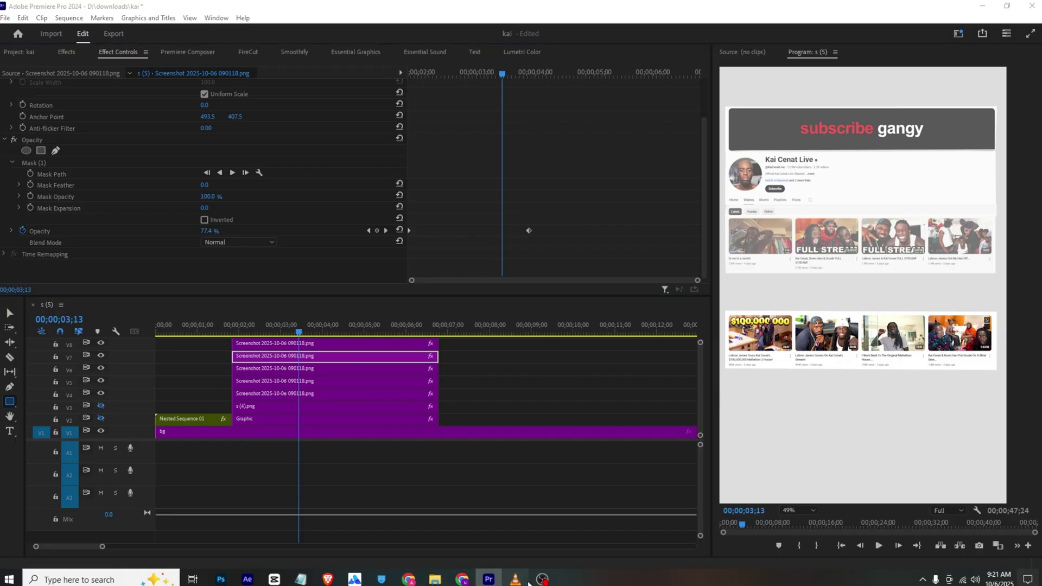
key("space")
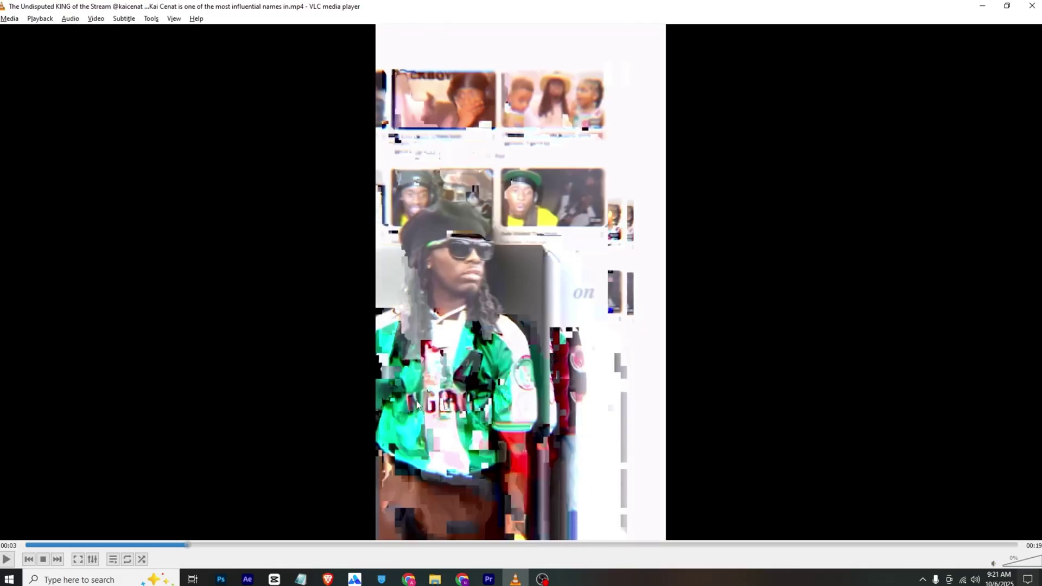
left_click(488, 580)
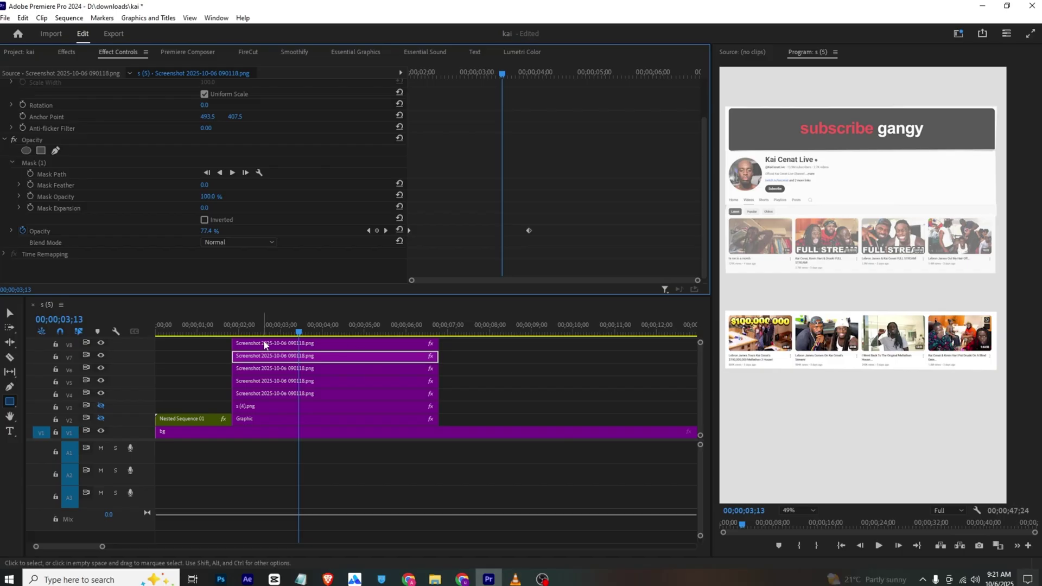
Lower the V7 clip's ending Opacity keyframe at 00;00;03;27 to 77%
left_click_drag(300, 329, 332, 331)
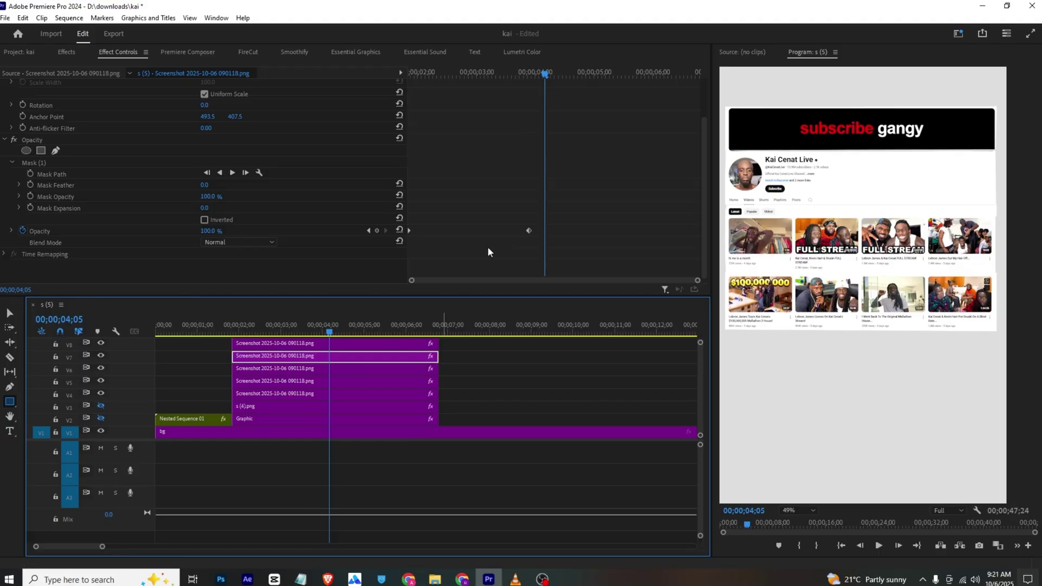
left_click_drag(545, 74, 532, 76)
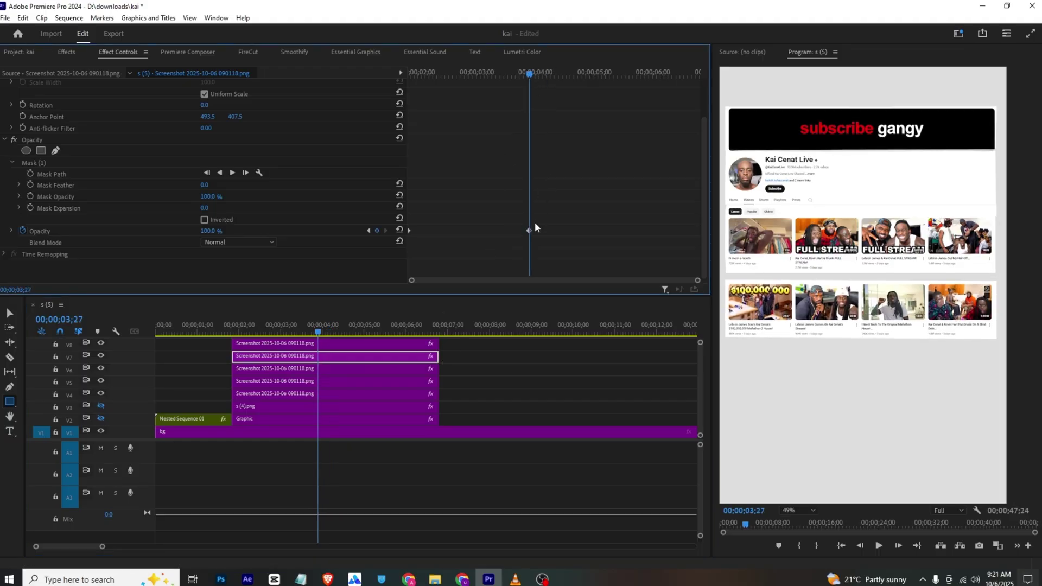
left_click_drag(222, 233, 213, 234)
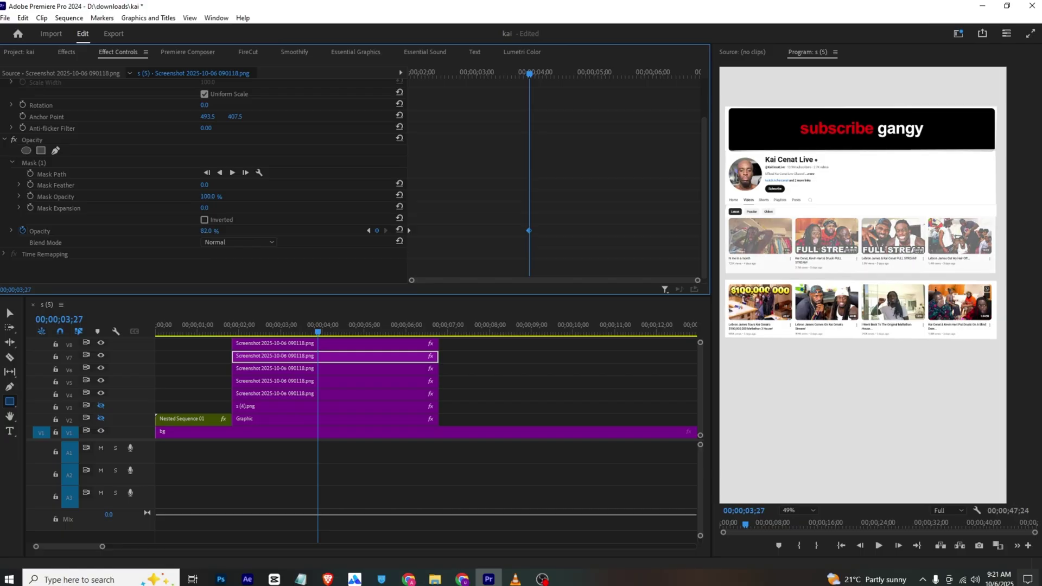
Set the V8 clip's ending Opacity keyframe at 00;00;03;00 to 80%
left_click(274, 342)
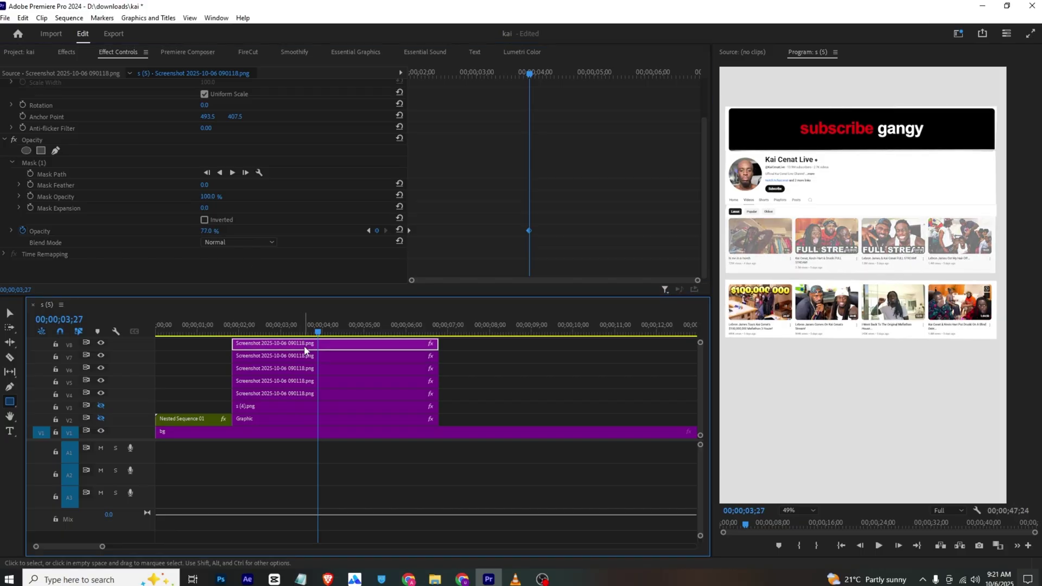
left_click_drag(478, 74, 477, 90)
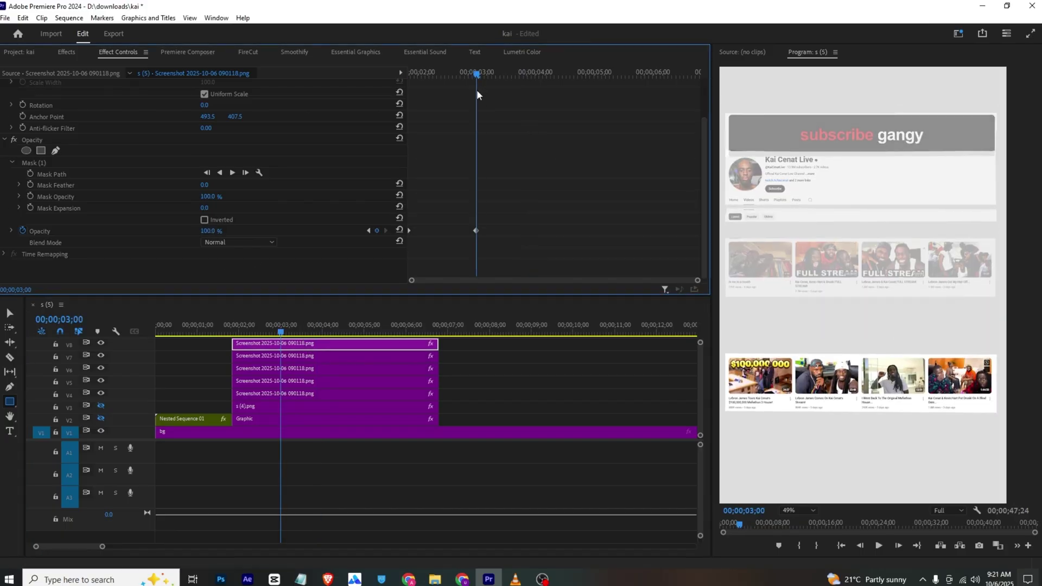
left_click(207, 233)
type("80")
key("Return")
Move the V7 clip's ending Opacity keyframe to 00;00;03;13 and set the lower screenshot clips' ending Opacity to 80%
left_click(396, 356)
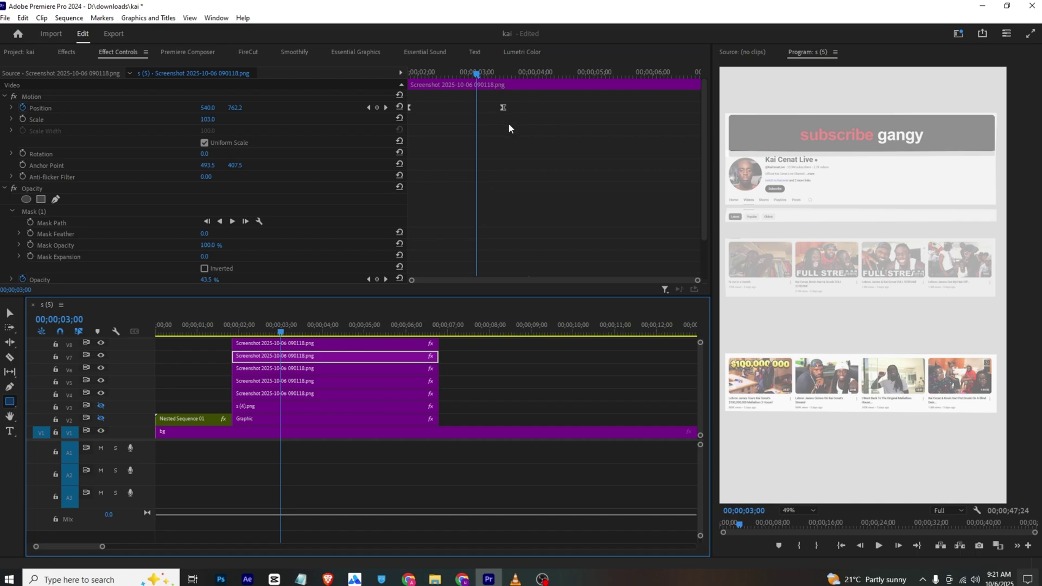
scroll(519, 146, "down", 2)
left_click_drag(530, 231, 502, 232)
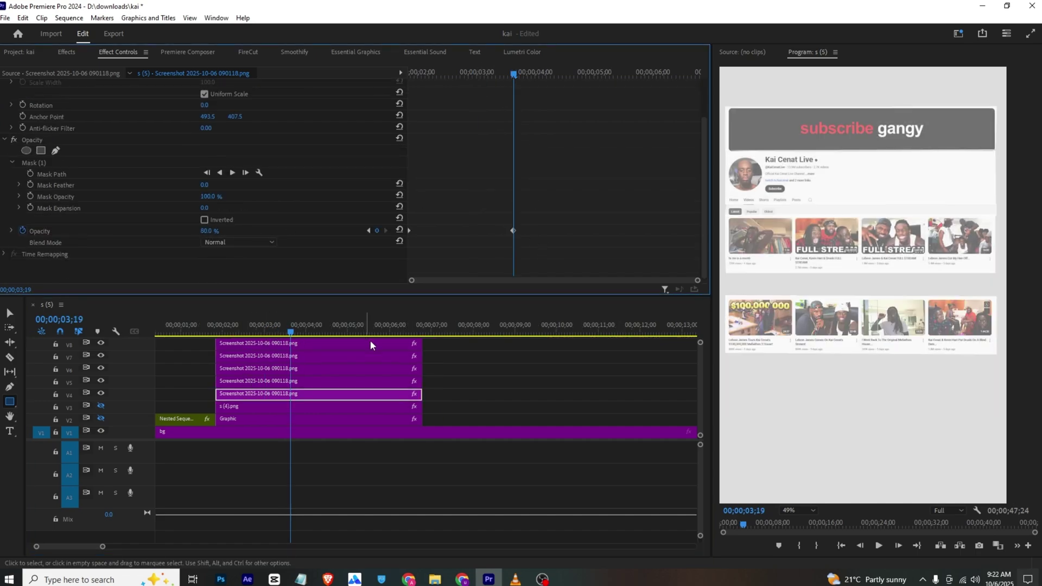
Show the hidden V2 and V3 tracks and restack the s (4).png and Graphic clips above the five screenshot clips
left_click(101, 406)
left_click(100, 419)
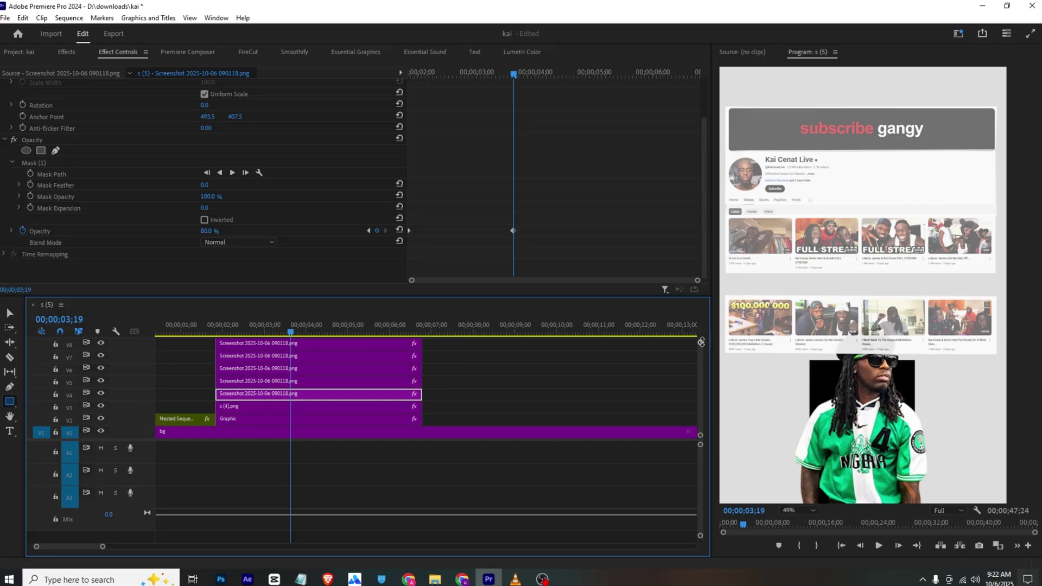
left_click_drag(701, 342, 701, 338)
left_click_drag(520, 361, 358, 405)
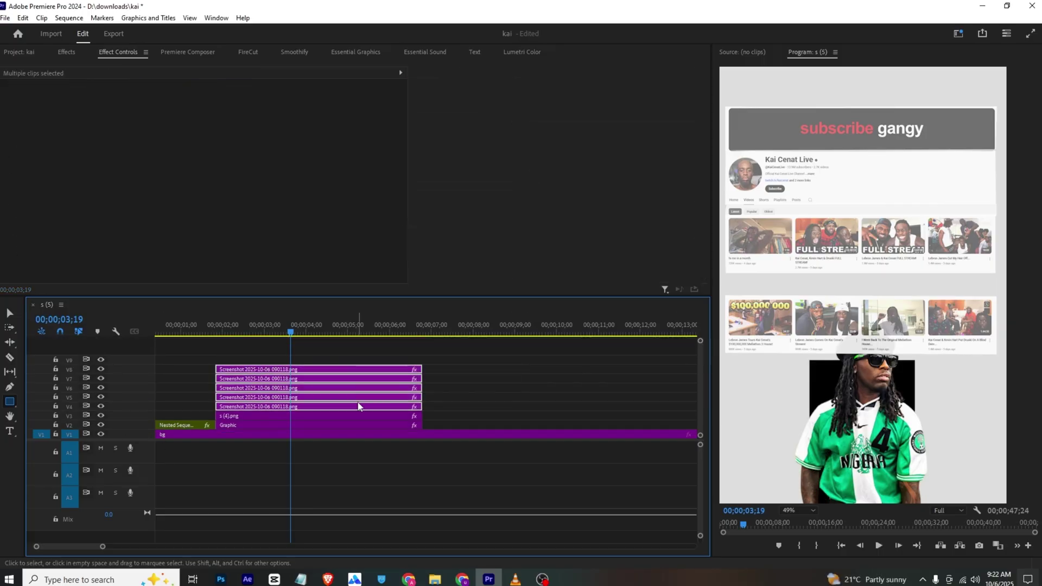
left_click_drag(467, 416, 397, 362)
left_click_drag(464, 349, 371, 426)
left_click(468, 388)
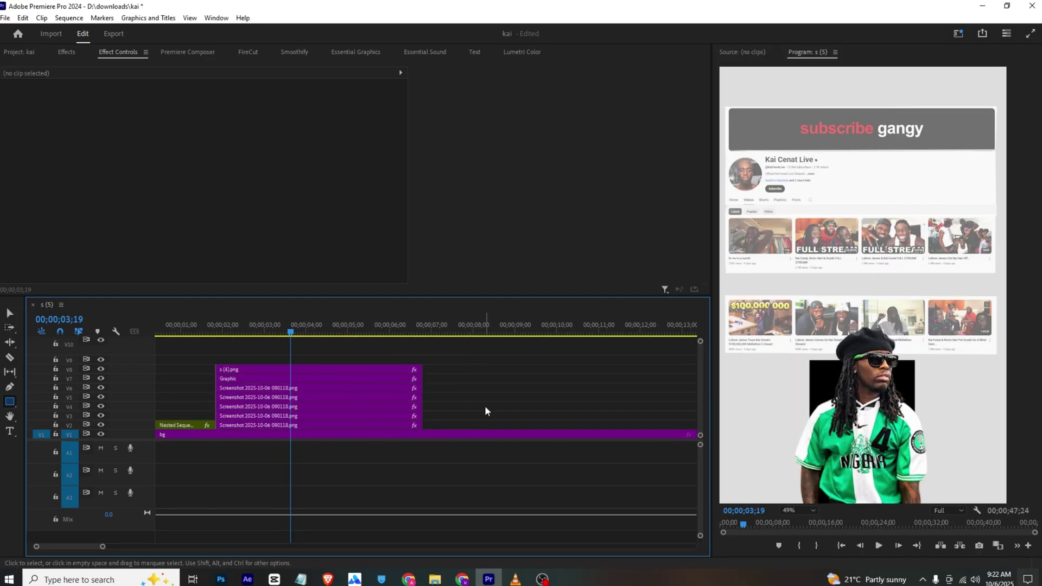
Cut the s (4).png, Graphic and five screenshot clips at 00;00;04;14
left_click_drag(293, 333, 327, 330)
left_click_drag(443, 353, 327, 418)
key("c")
left_click(325, 426)
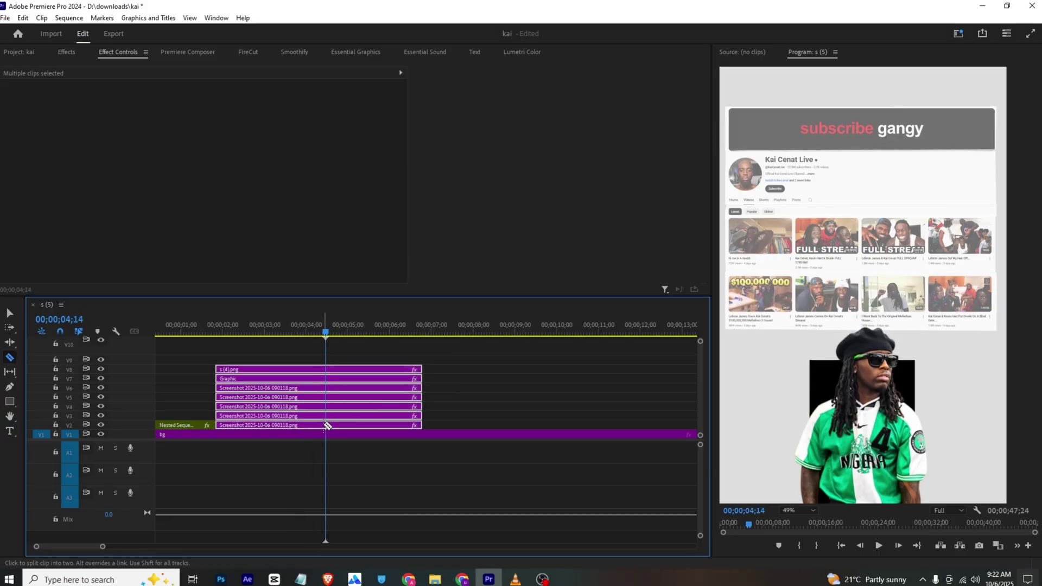
left_click(326, 406)
Nest all seven clip segments after 00;00;04;14 into one sequence, keeping the default name
key("v")
left_click_drag(447, 422, 372, 364)
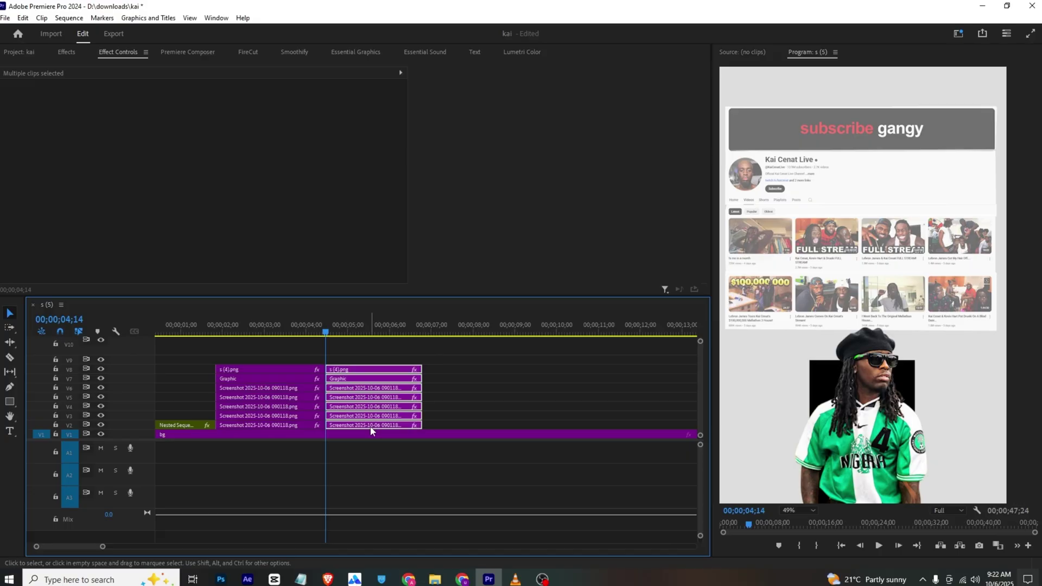
right_click(370, 427)
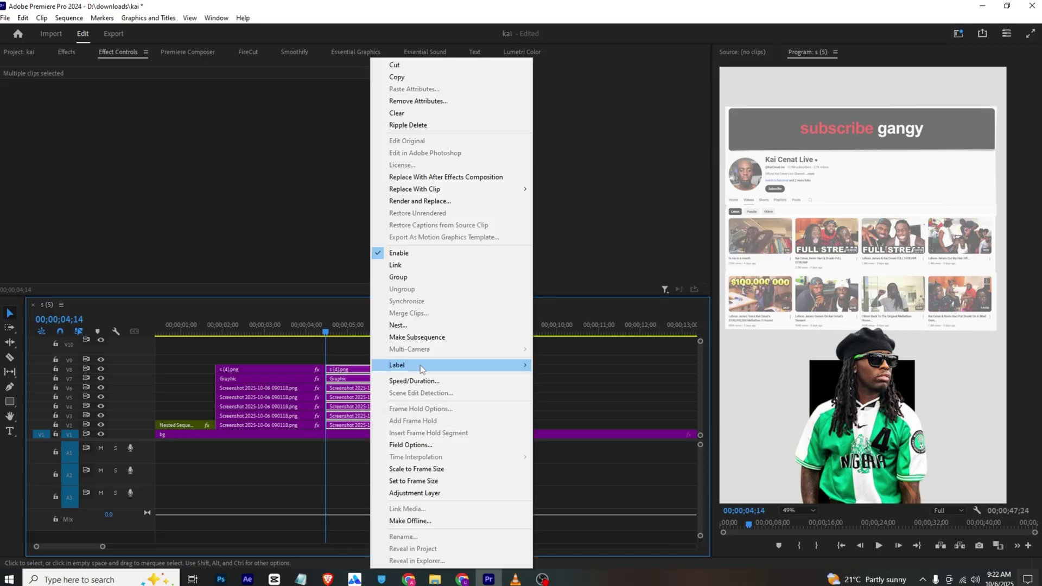
left_click(398, 325)
left_click(496, 300)
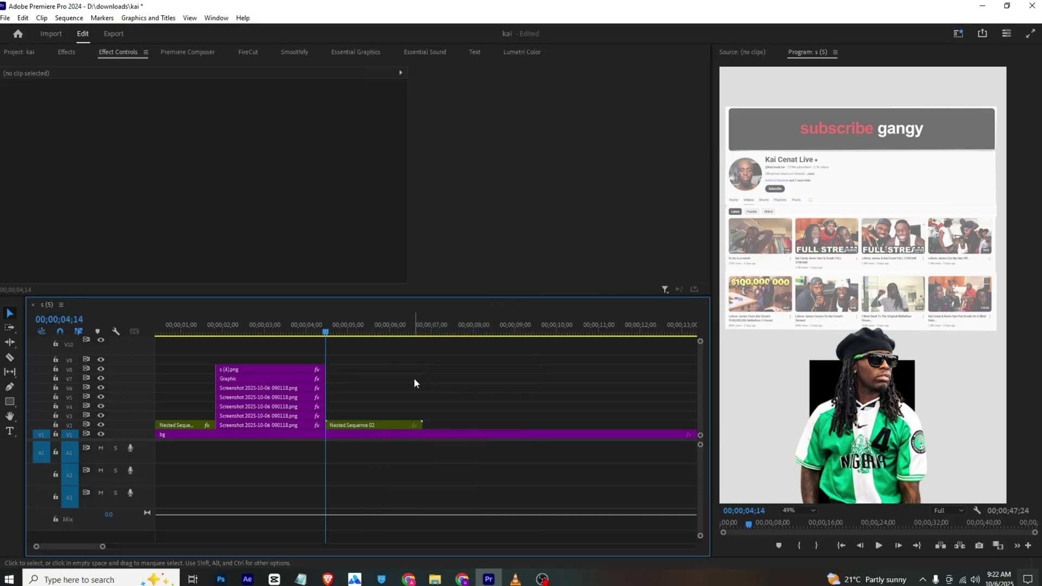
Keyframe Nested Sequence 02's Position and Scale from its start to Position 169, 415 and Scale 170 at 00;00;04;26
left_click(392, 426)
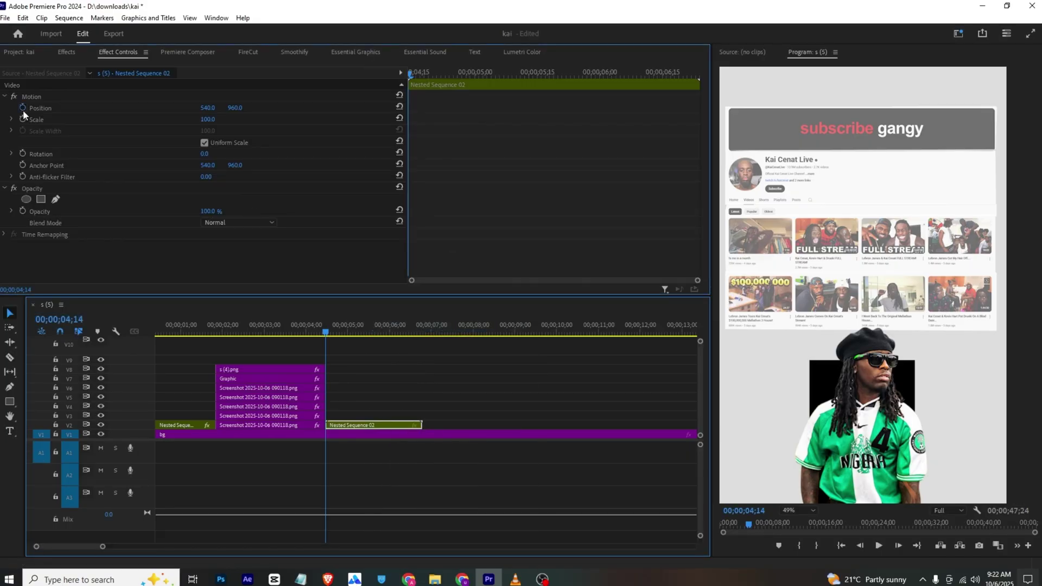
left_click_drag(409, 75, 459, 76)
left_click_drag(208, 119, 4, 109)
left_click_drag(237, 108, 30, 108)
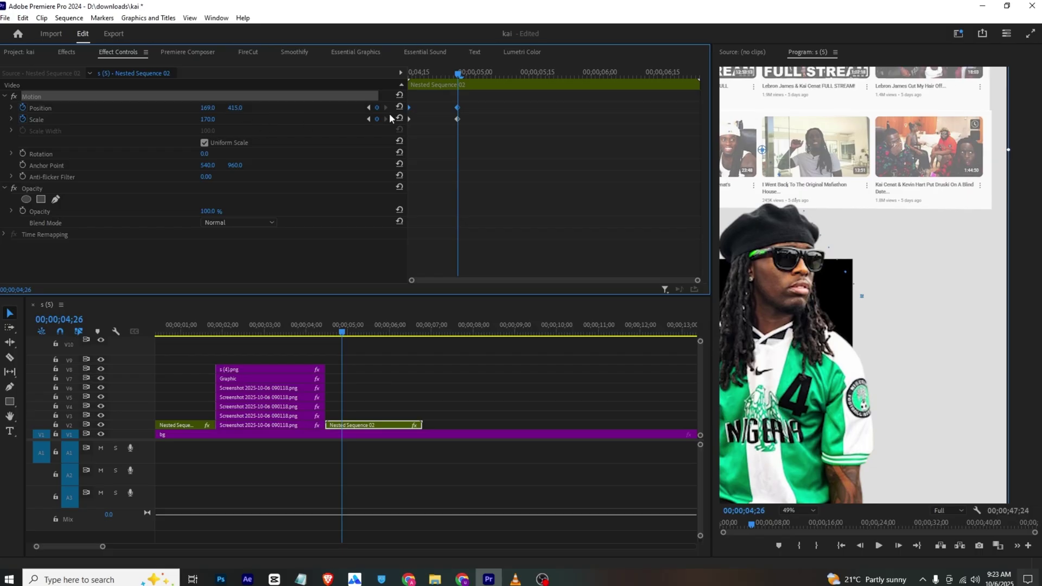
Move Nested Sequence 02's ending Position and Scale keyframes to just after 00;00;05;07, ease the Motion keyframes, and scrub through the result
left_click_drag(458, 75, 504, 78)
left_click_drag(447, 132, 467, 102)
left_click_drag(457, 119, 510, 123)
right_click(511, 107)
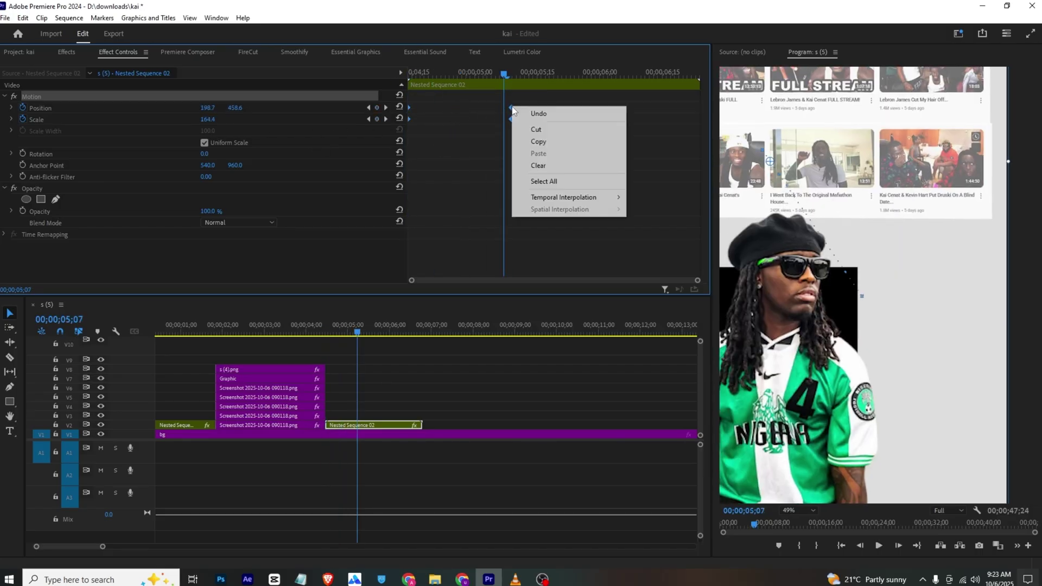
mouse_move(629, 197)
left_click(661, 262)
left_click_drag(504, 74, 308, 94)
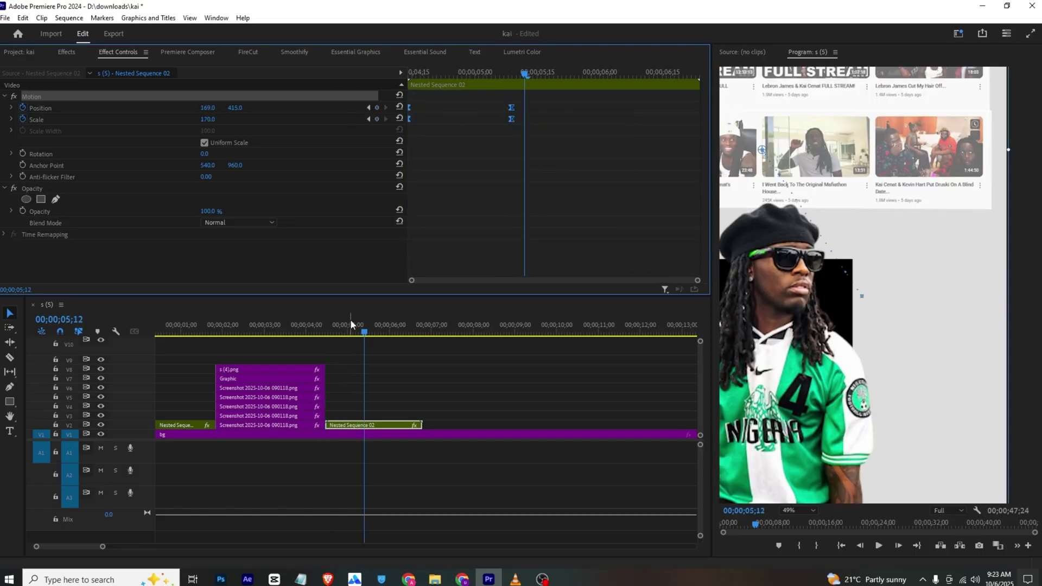
left_click_drag(354, 331, 338, 336)
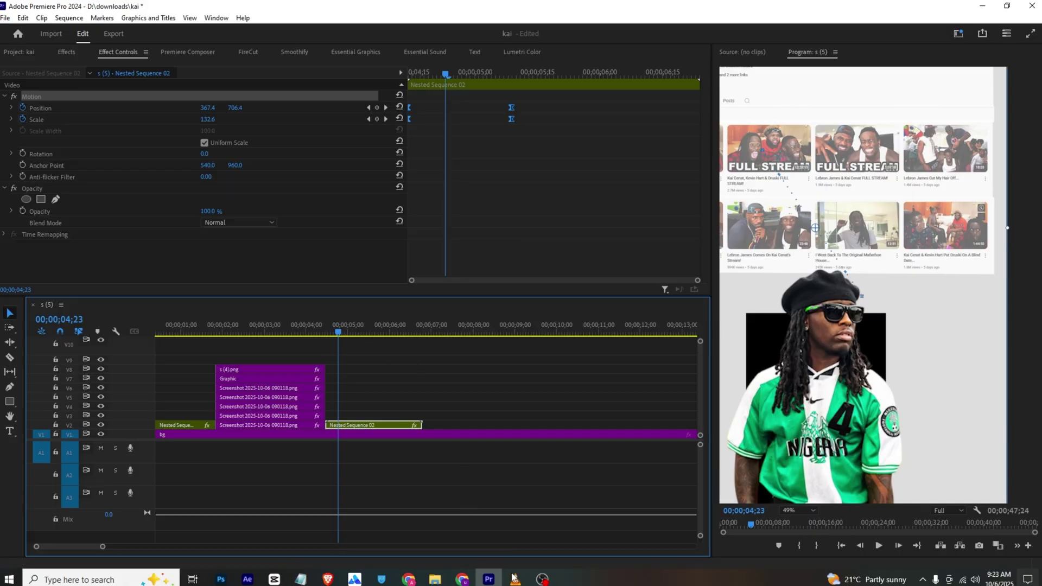
Place the Untitled graphics template on V3 above Nested Sequence 02 at 00;00;04;14, and check the caption in the VLC reference video
left_click(498, 554)
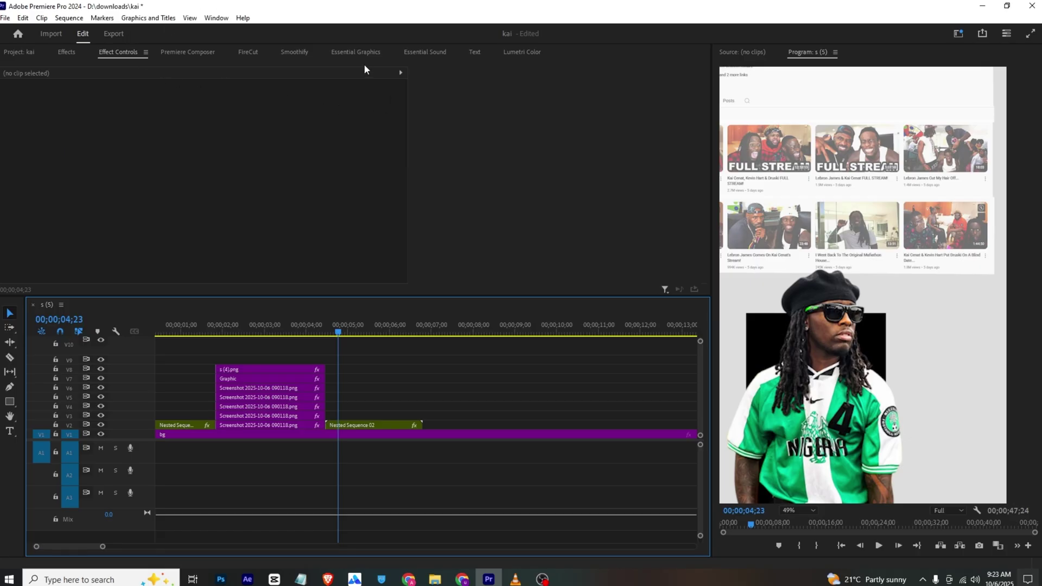
left_click(375, 52)
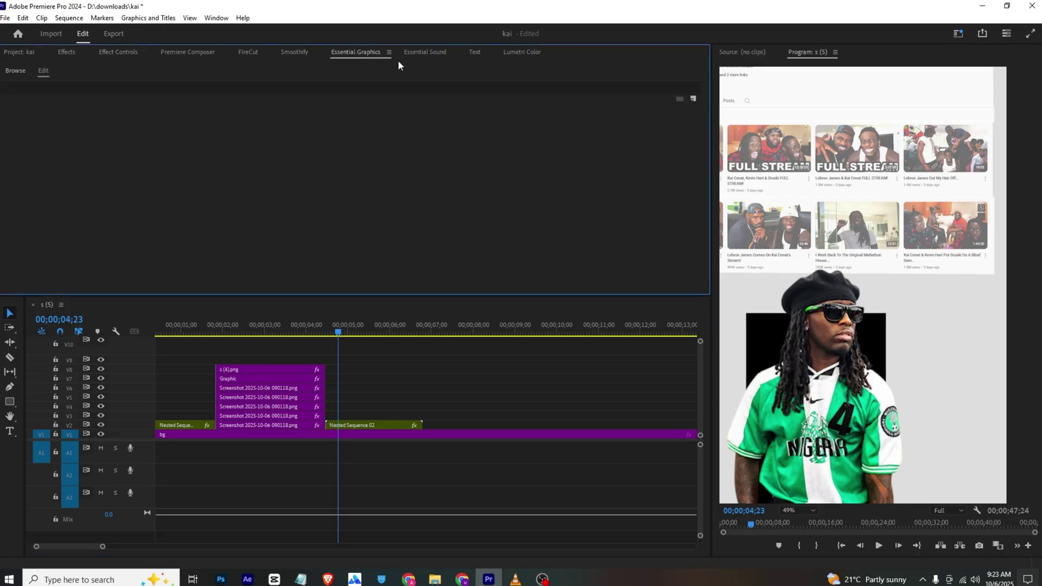
left_click(15, 71)
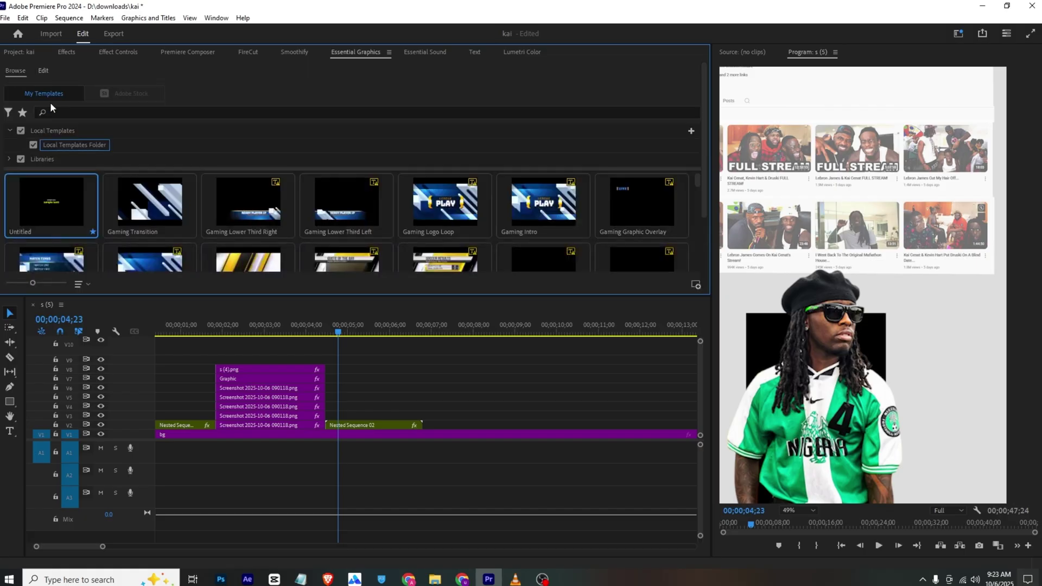
left_click_drag(52, 202, 363, 420)
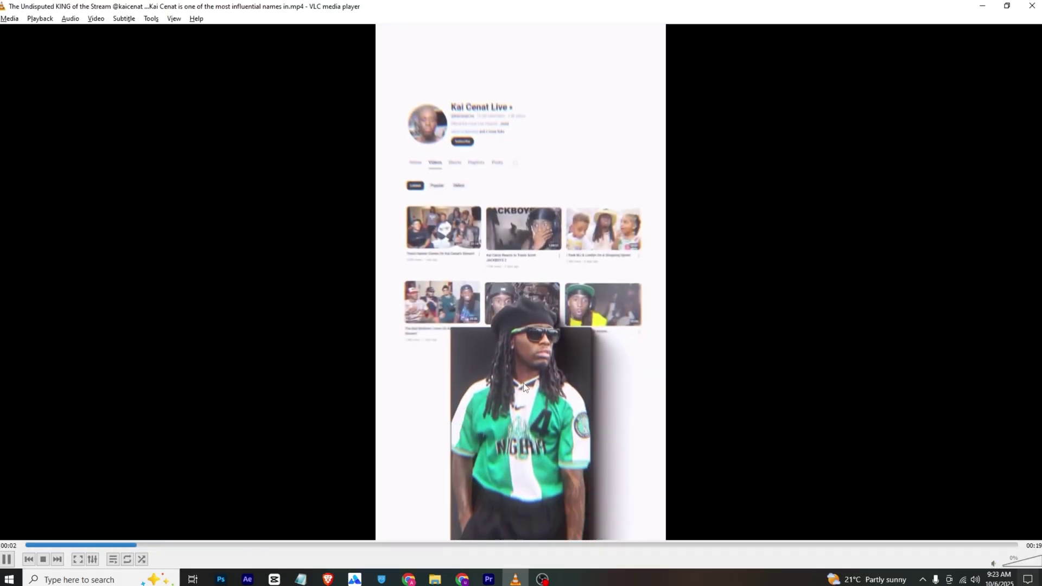
key("space")
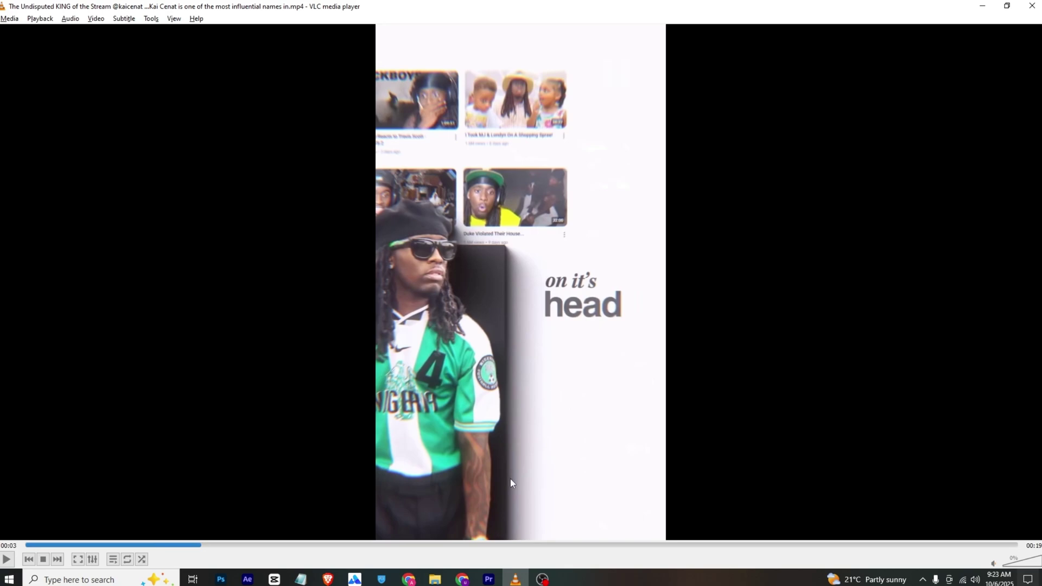
left_click(488, 579)
left_click(646, 383)
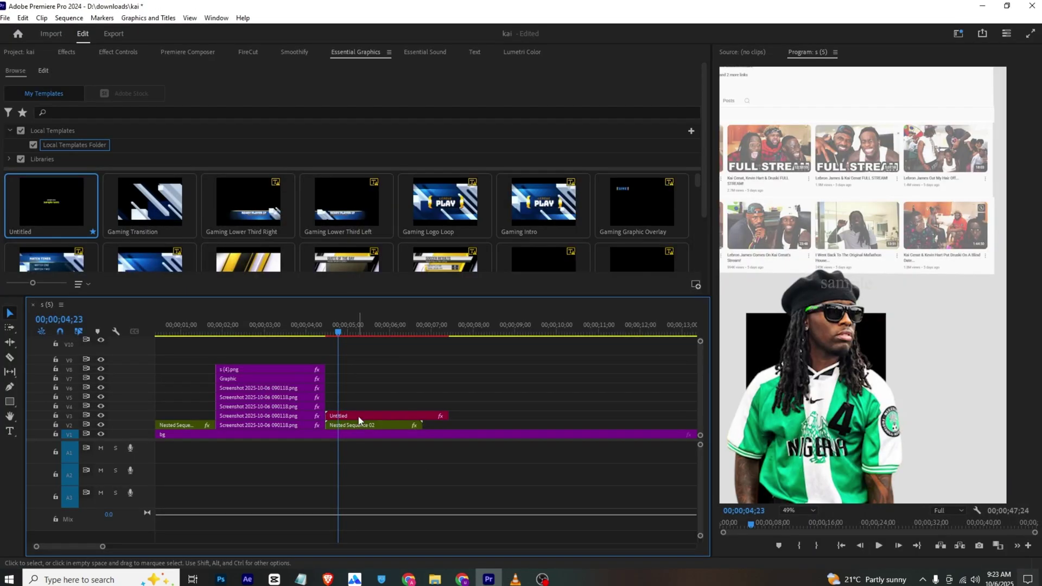
Clear the second sample text of the Untitled graphic on V3
left_click(413, 416)
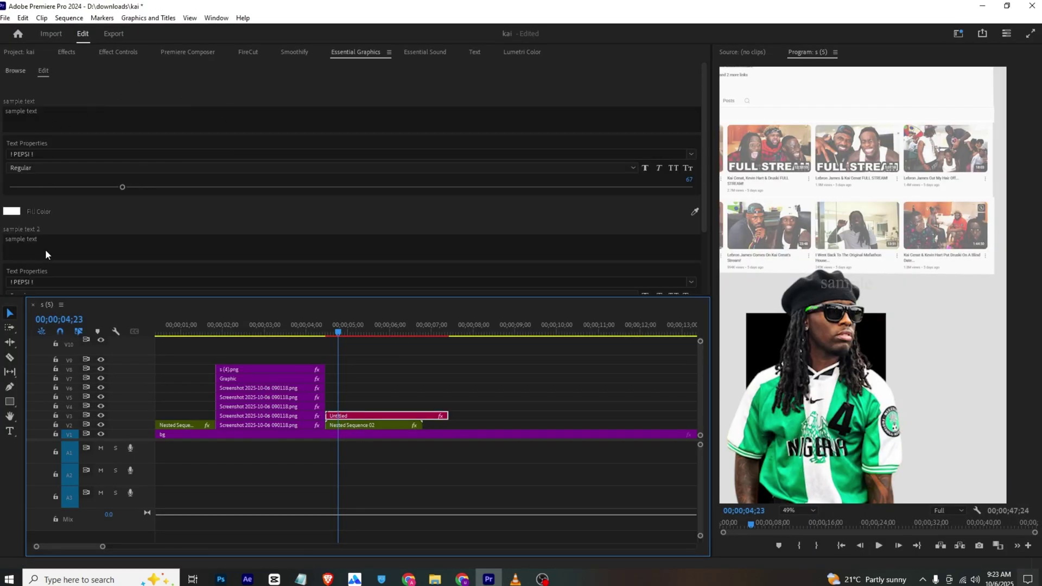
double_click(47, 248)
key("ctrl+a")
key("BackSpace")
left_click(63, 224)
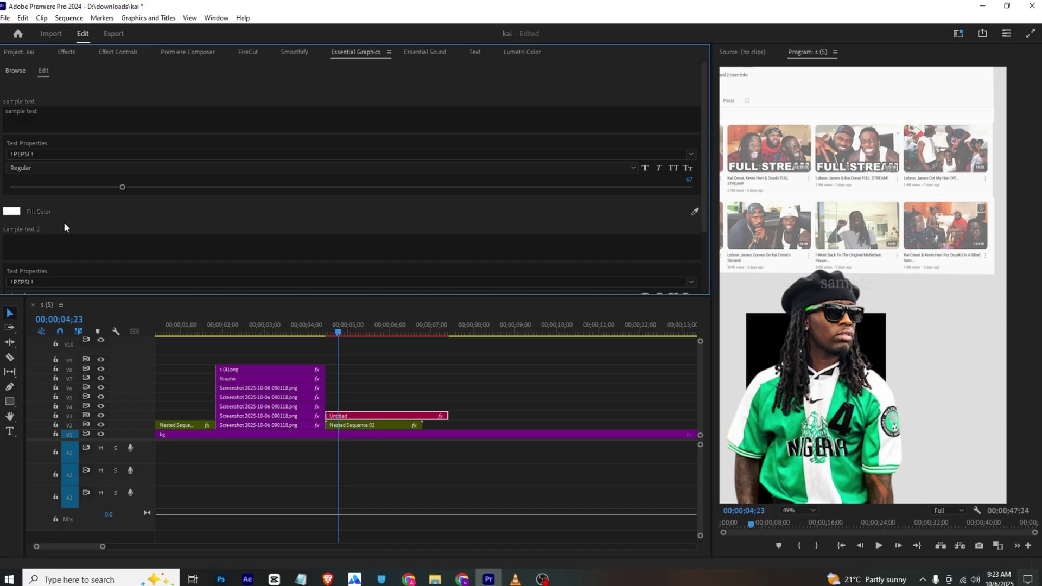
Recheck the reference caption in VLC and replace the V3 graphic's first sample text with "on it's"
left_click(516, 579)
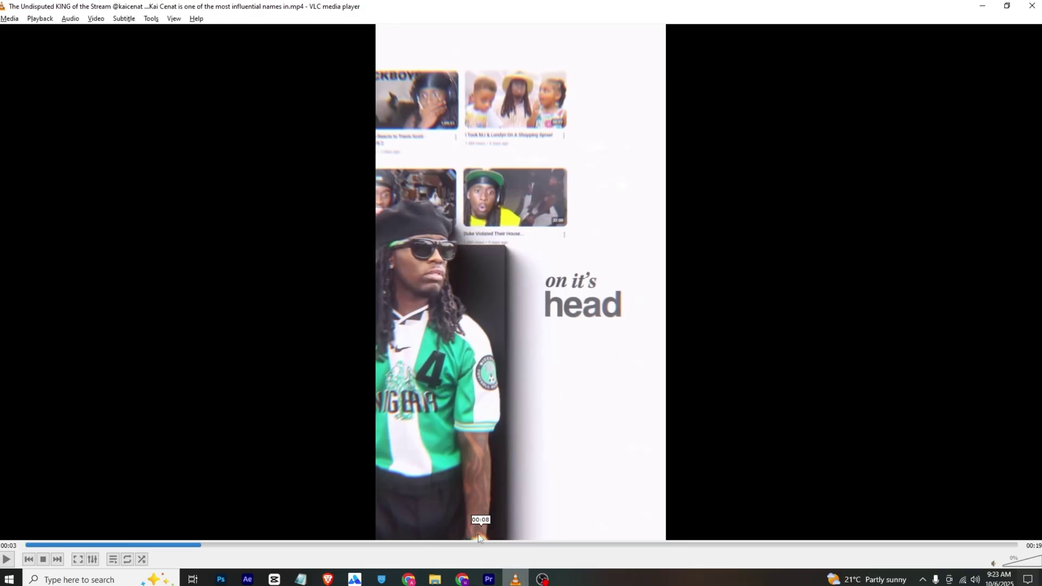
left_click(489, 579)
double_click(85, 126)
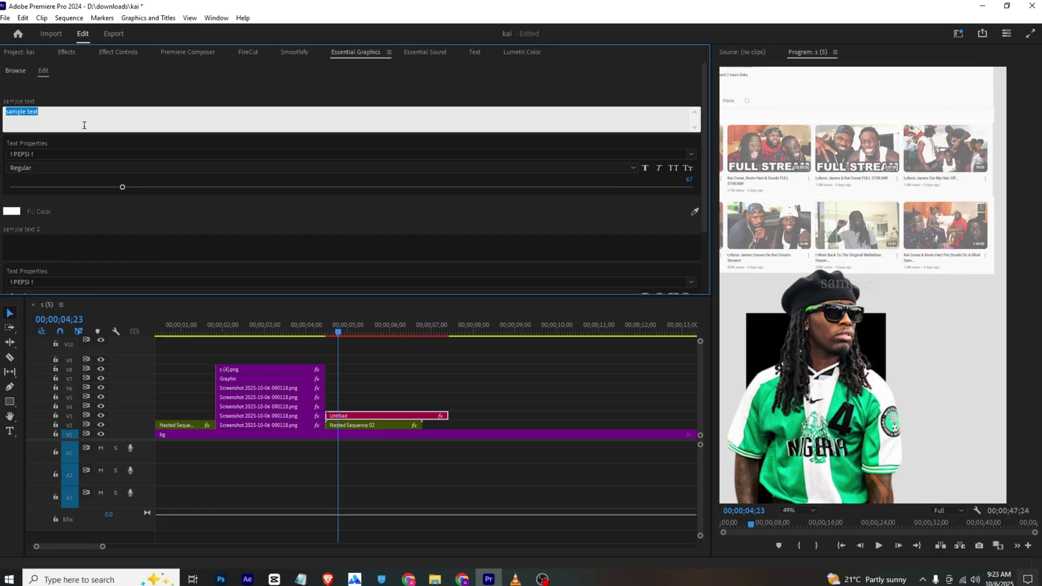
key("ctrl+a")
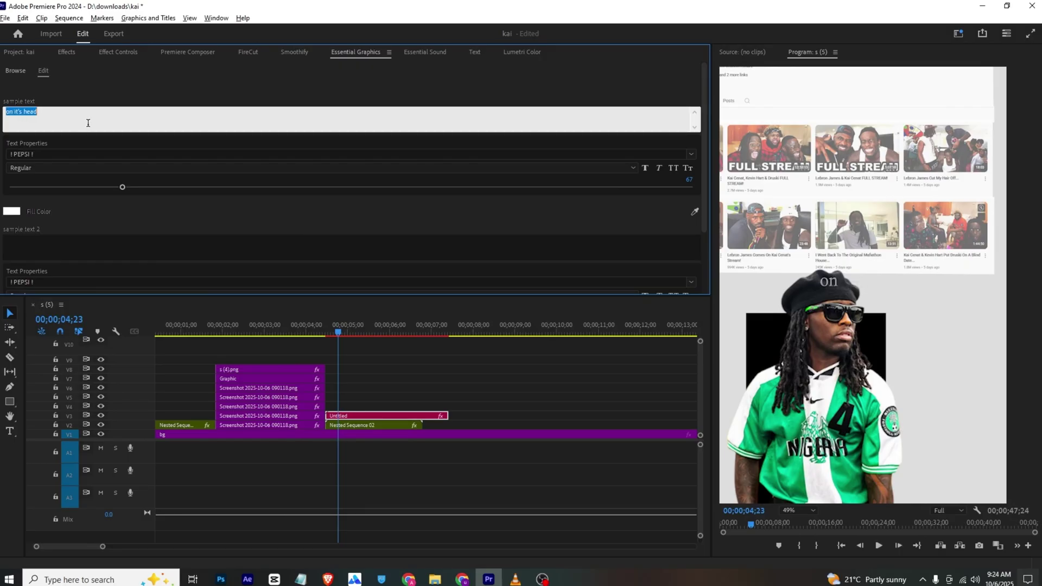
double_click(87, 123)
key("BackSpace")
left_click(73, 93)
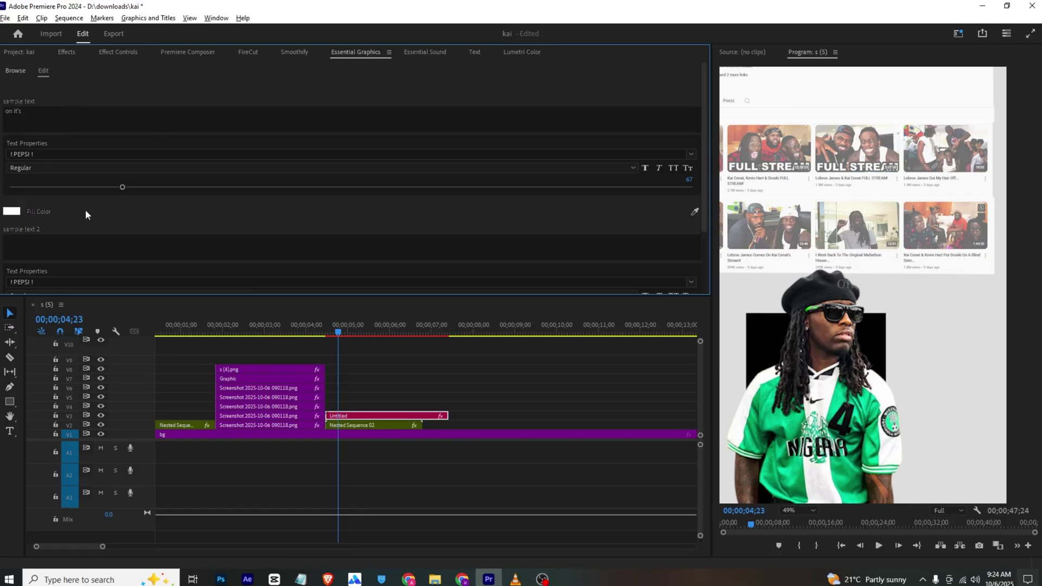
Set the fill color of the "on it's" text to black, 000000
left_click(15, 214)
left_click_drag(392, 246, 335, 180)
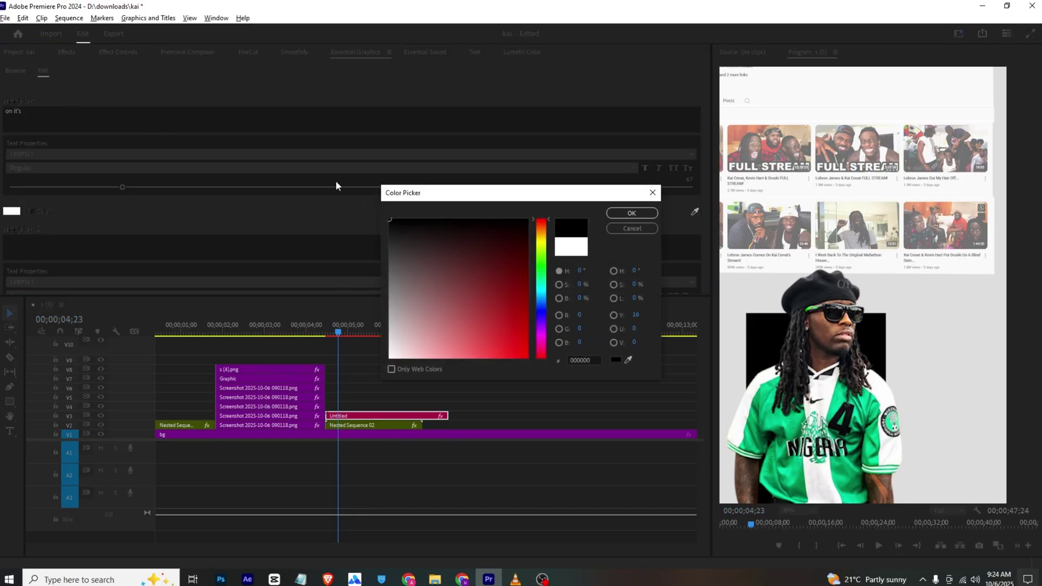
left_click(632, 213)
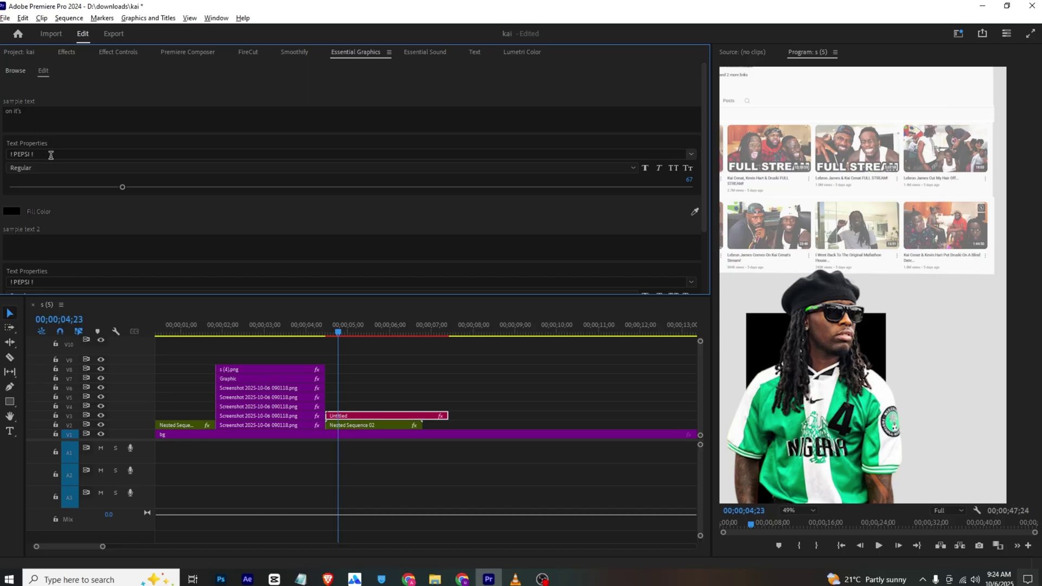
At 00;00;06;14, set the "on it's" graphic's Position to 767, 1147 and Scale to 258
left_click(390, 325)
left_click_drag(391, 323, 410, 321)
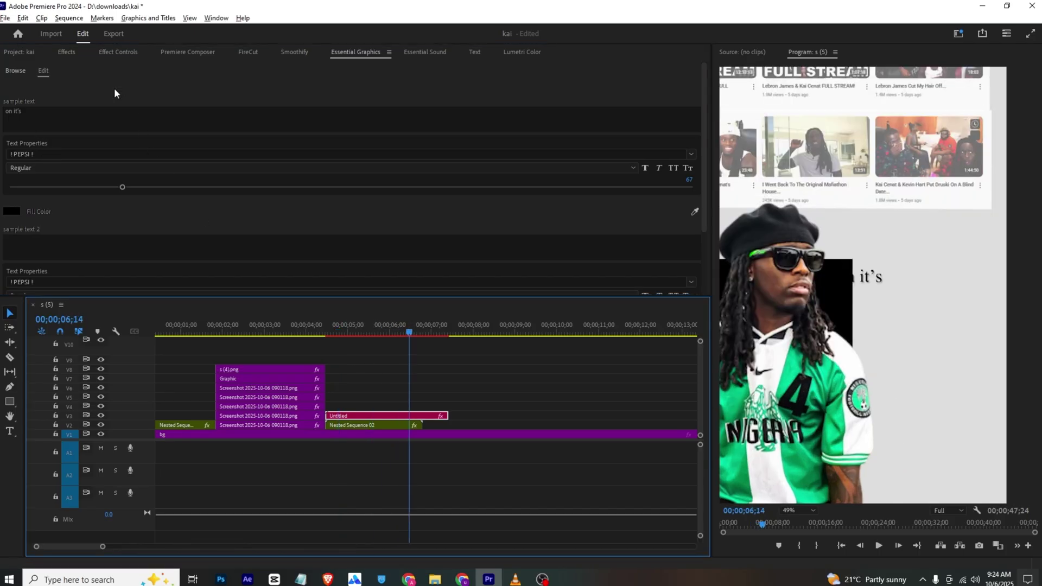
left_click(118, 52)
left_click_drag(209, 120, 244, 132)
left_click(353, 52)
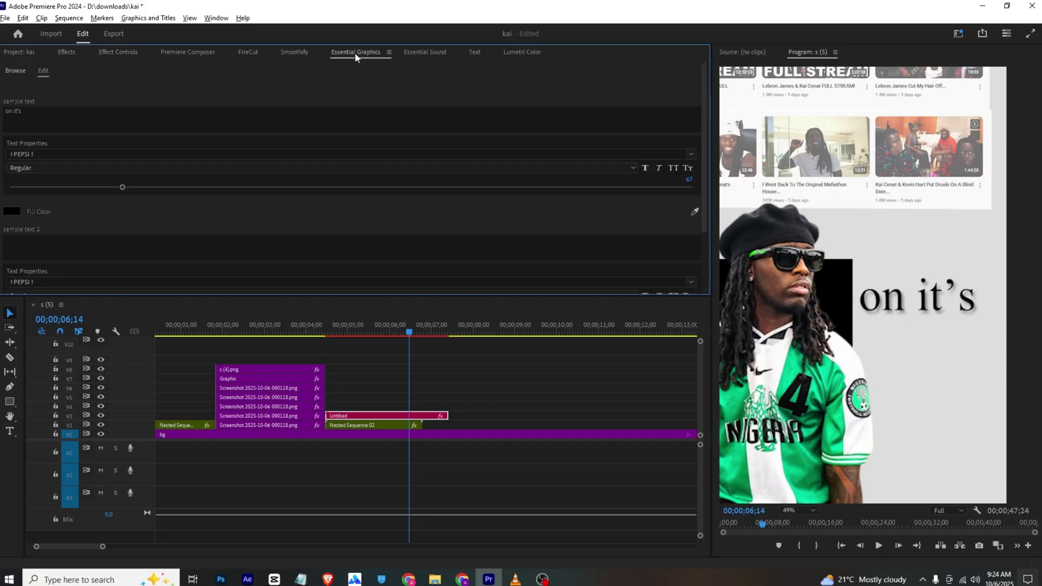
Change the font of the "on it's" text to Stagera
scroll(83, 145, "down", 1)
left_click(52, 121)
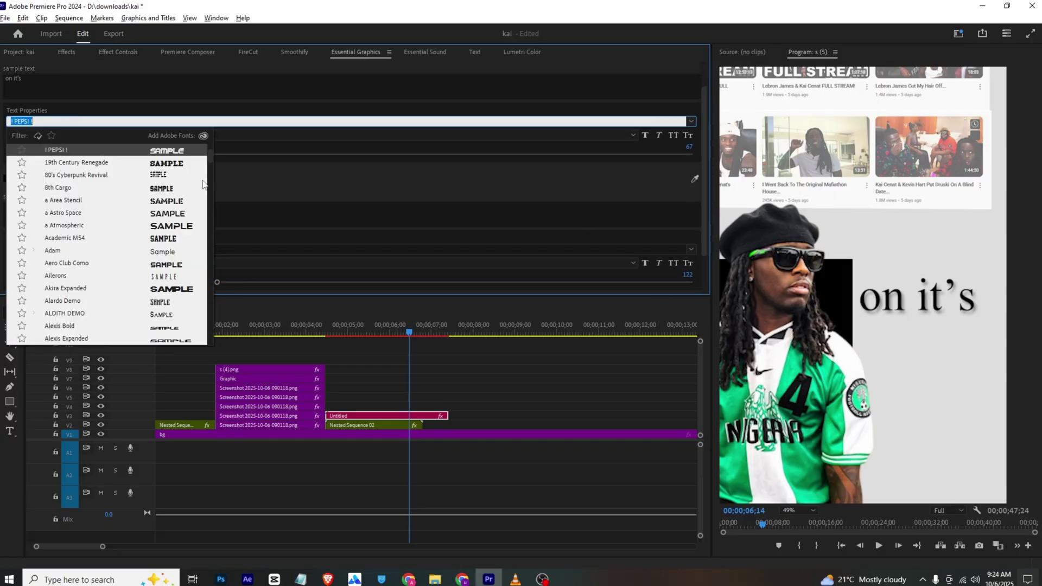
left_click_drag(211, 158, 213, 134)
scroll(174, 217, "down", 3)
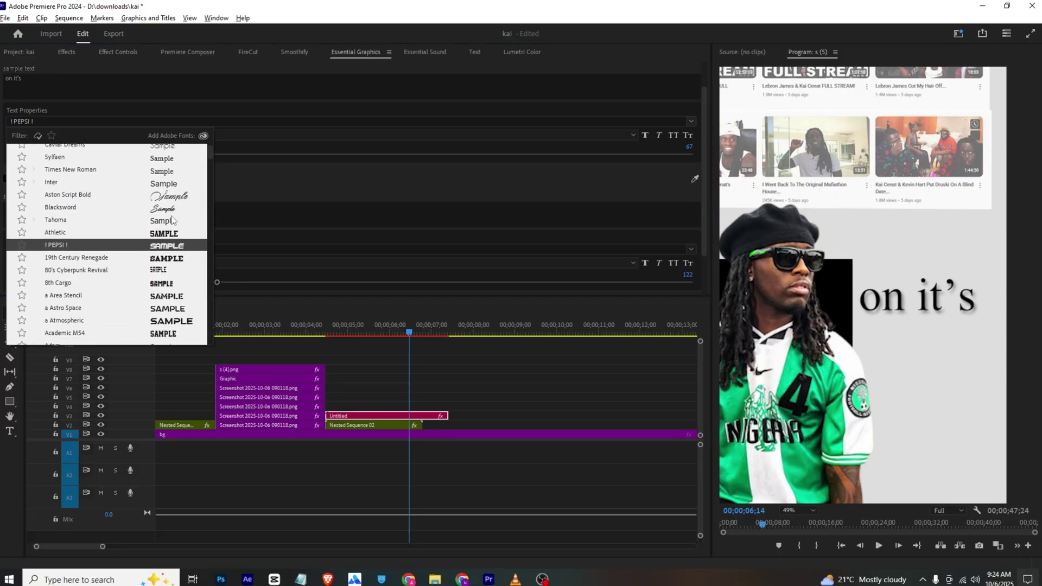
scroll(174, 232, "down", 4)
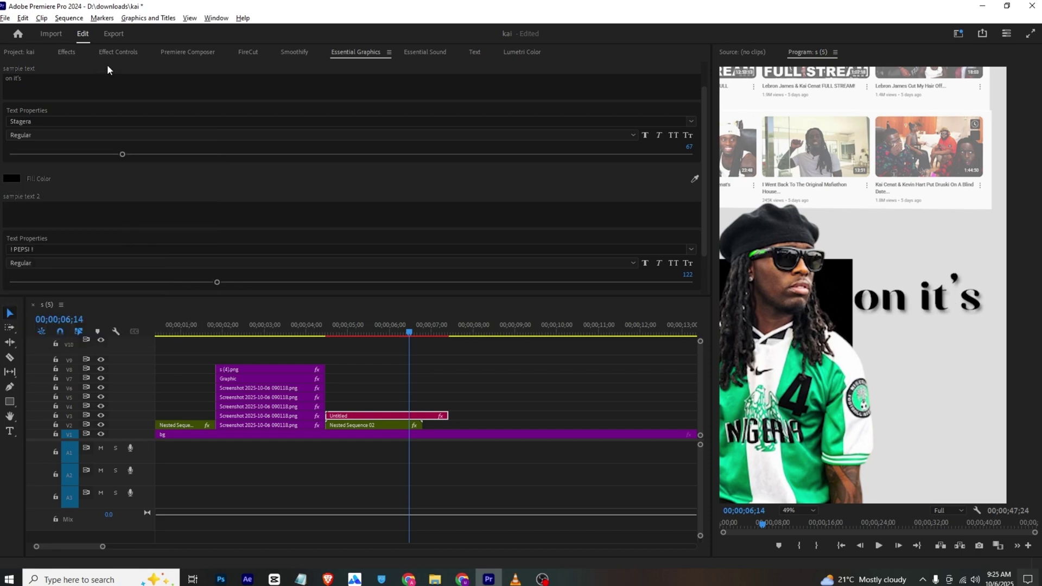
Set the "on it's" graphic's Scale to 169 and duplicate the clip onto V4 directly above it
left_click(117, 54)
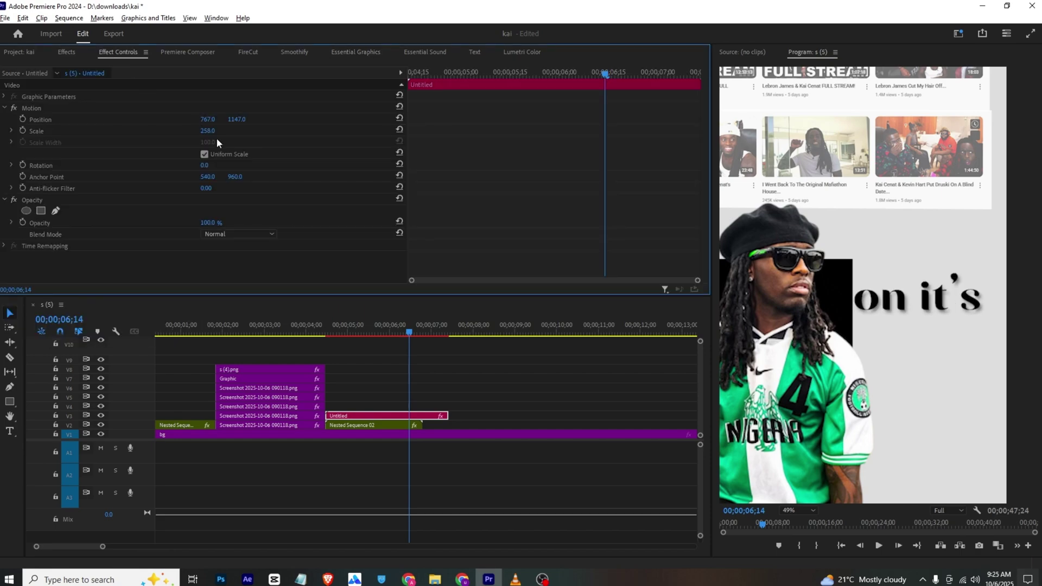
mouse_move(209, 131)
left_mouse_down()
mouse_move(176, 131)
mouse_move(217, 113)
mouse_move(211, 131)
left_mouse_up()
mouse_move(337, 417)
left_mouse_down()
mouse_move(342, 398)
mouse_move(343, 411)
left_mouse_up()
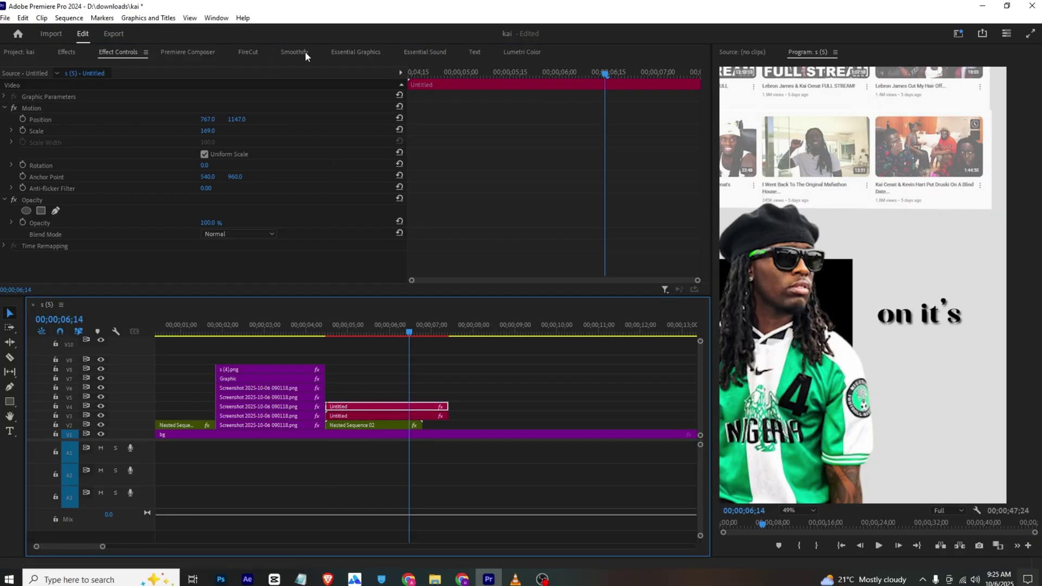
Change the V4 copy's text to "head" and position it just below the "on it's" text
left_click(356, 52)
double_click(78, 116)
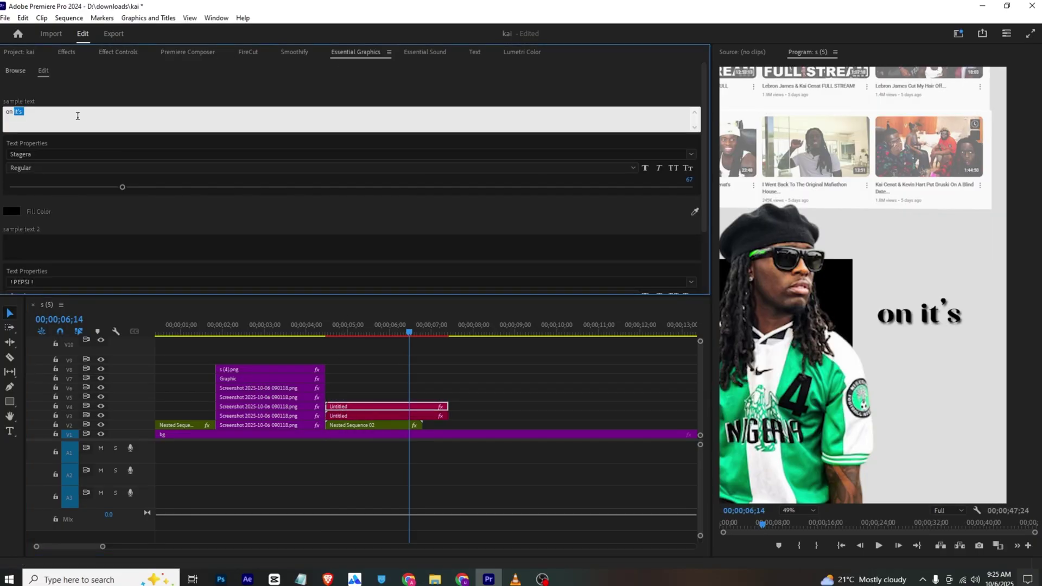
key("BackSpace")
key("BackSpace")
key("BackSpace")
key("BackSpace")
type("head")
left_click(45, 103)
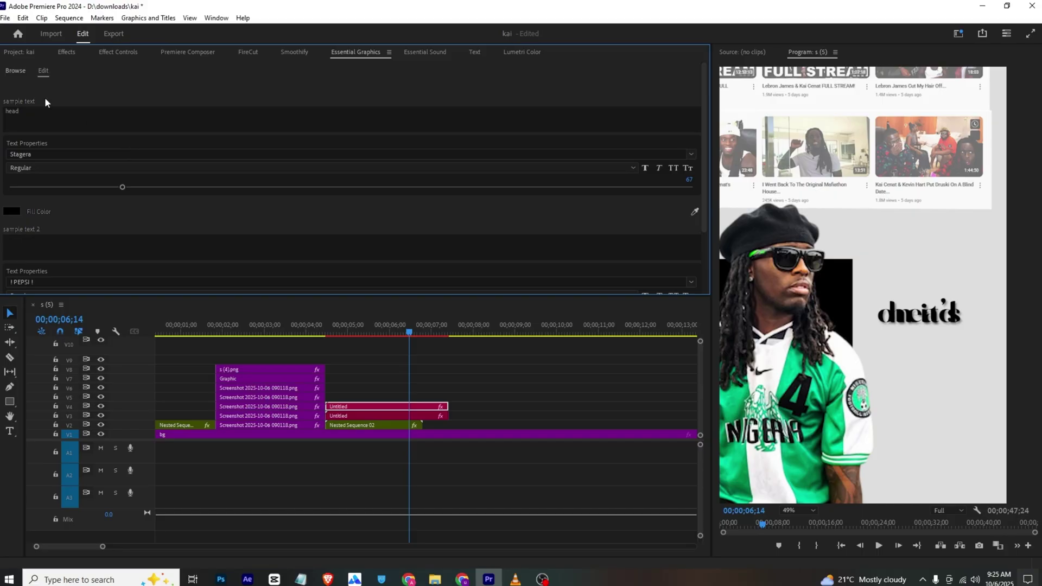
left_click(109, 54)
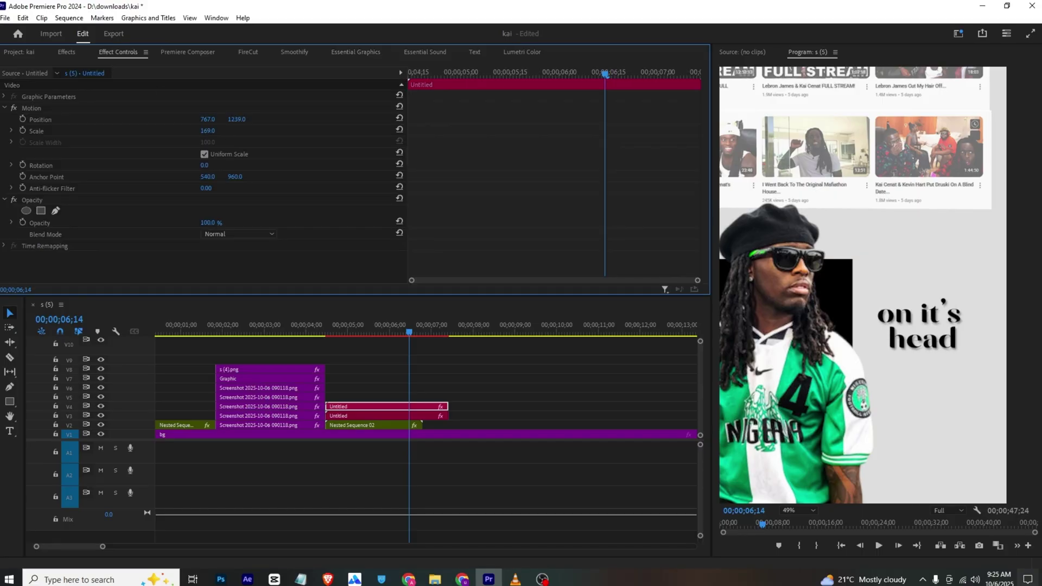
Try the Banana Stick font on the "head" text, and settle on the Bigail font
left_click(355, 52)
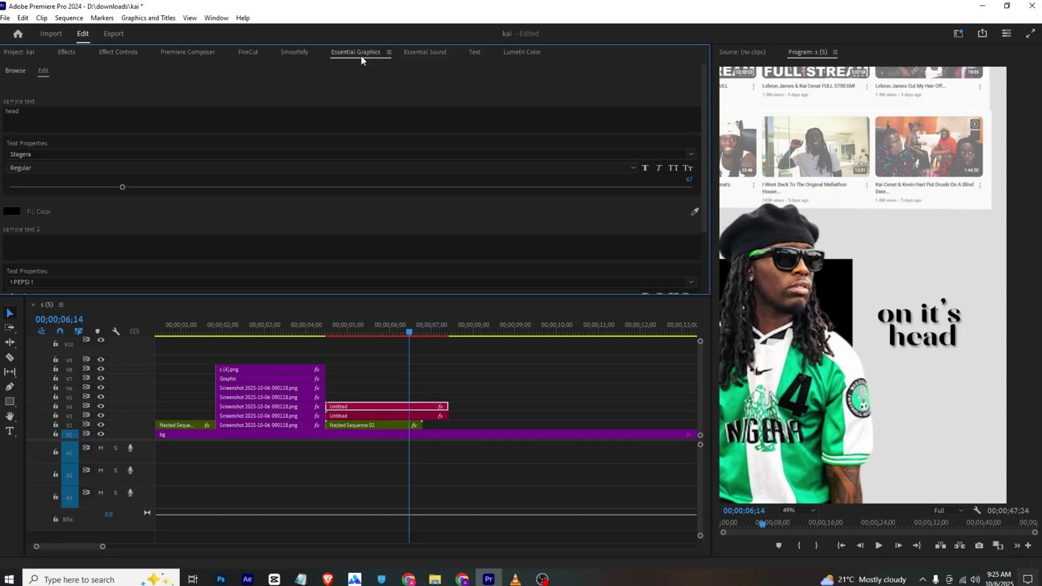
left_click(141, 154)
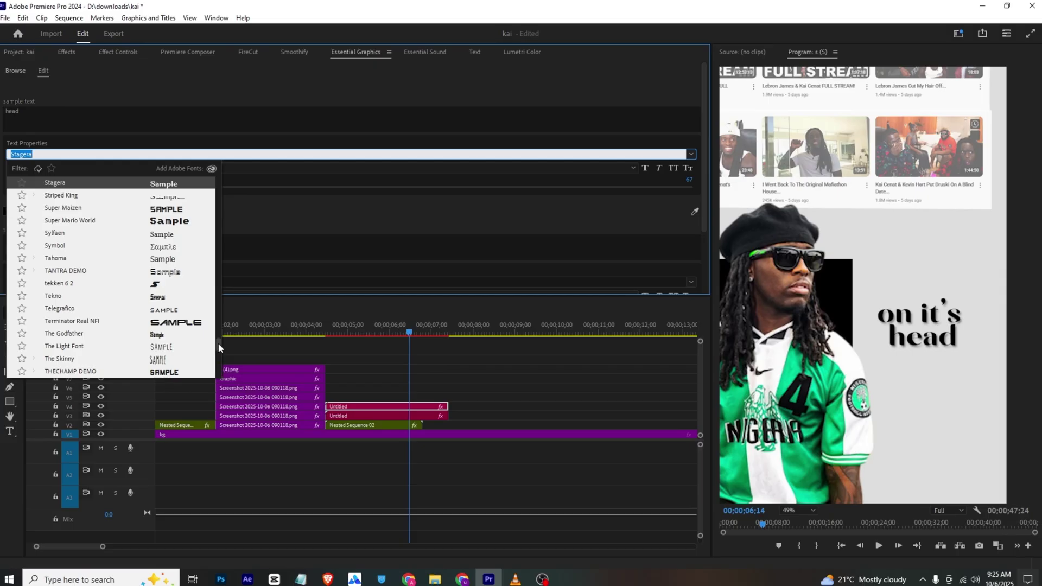
left_click_drag(218, 344, 219, 180)
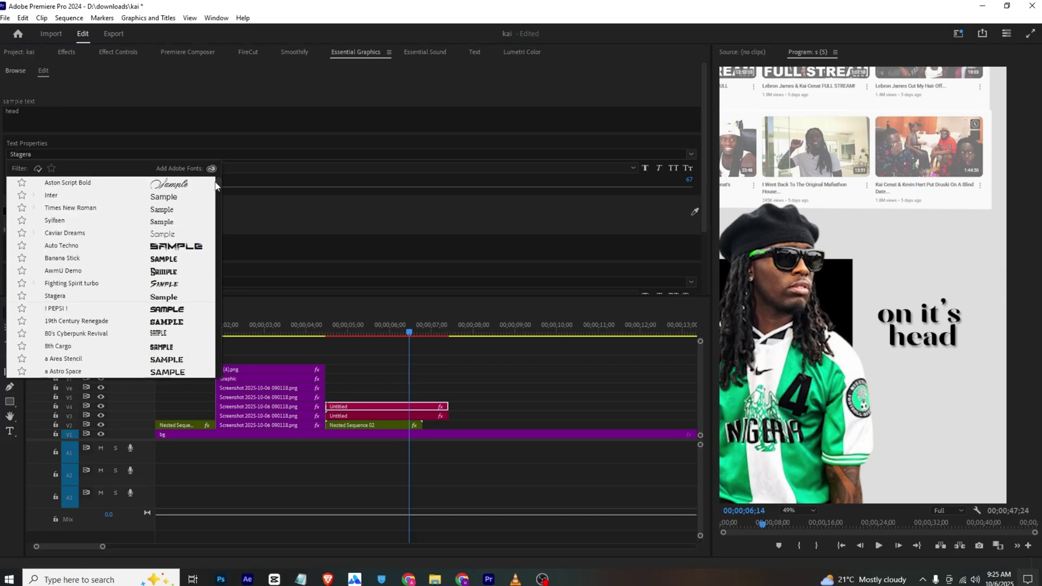
left_click(175, 258)
left_click(147, 153)
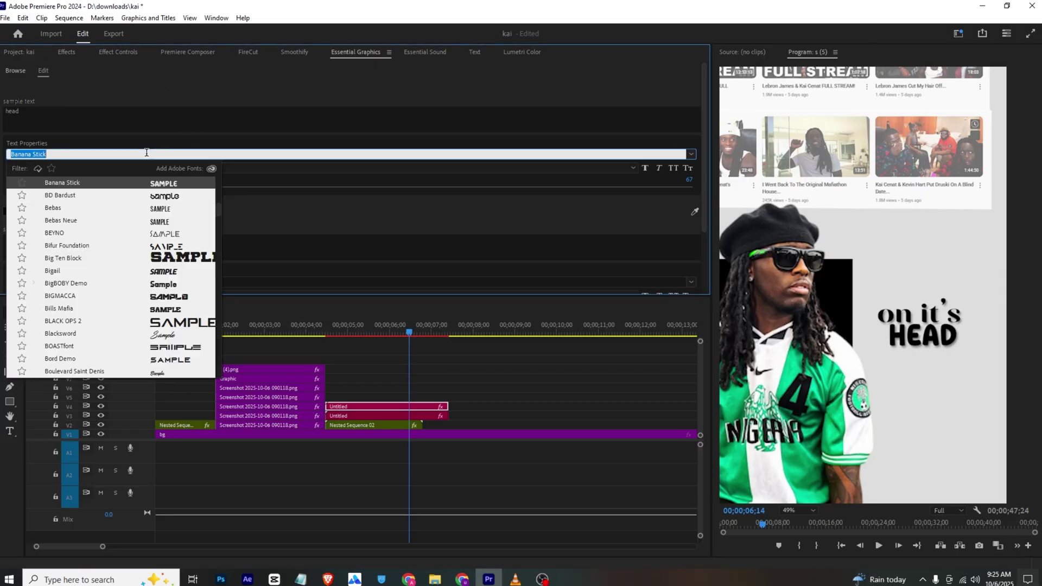
left_click(156, 271)
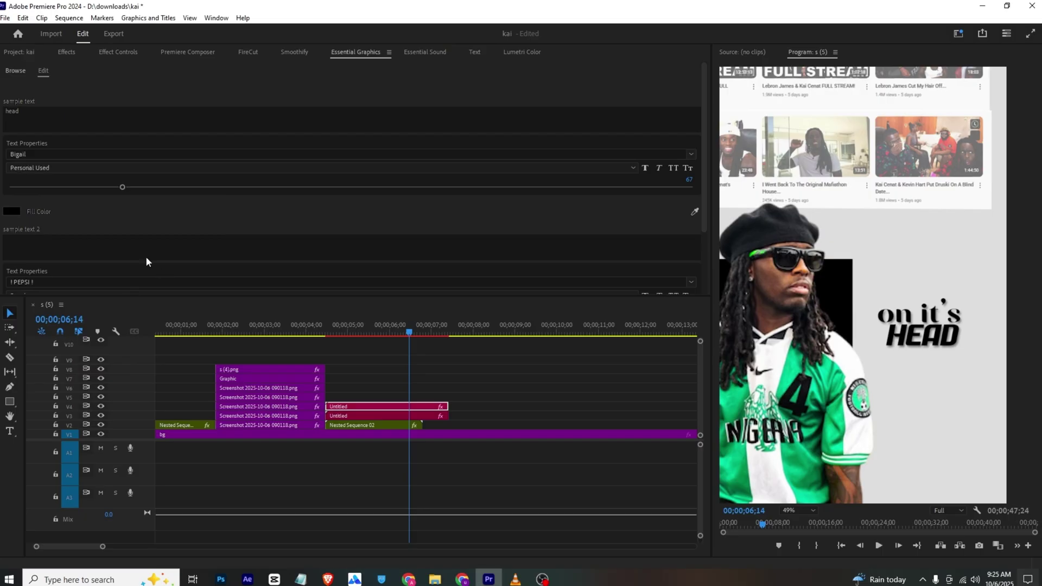
Shift the "head" clip on V4 to start shortly before 00;00;05;00 and preview both captions' animation from 00;00;04;14
left_click_drag(338, 407, 356, 407)
left_click(324, 331)
key("space")
key("space")
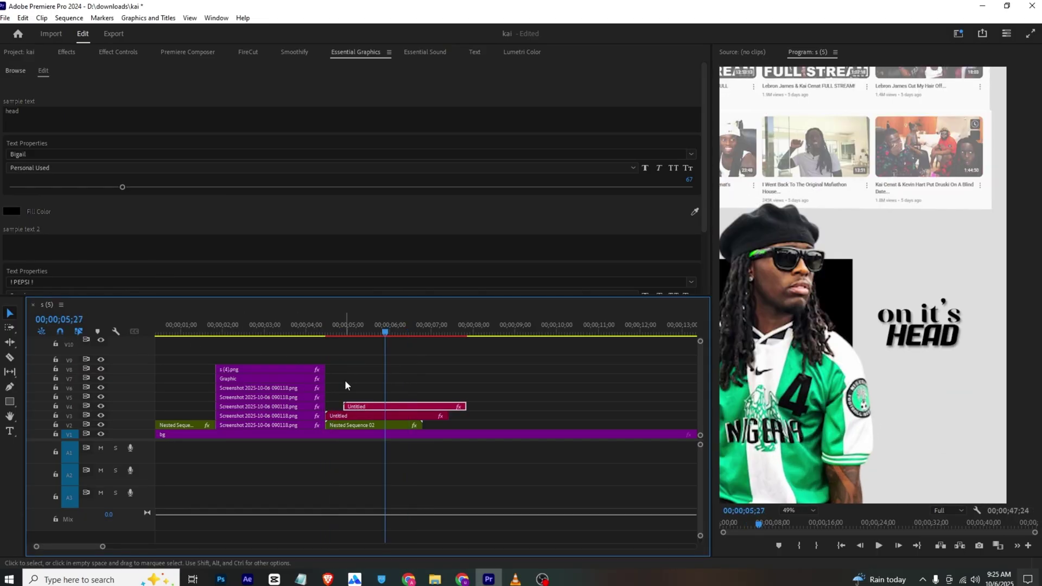